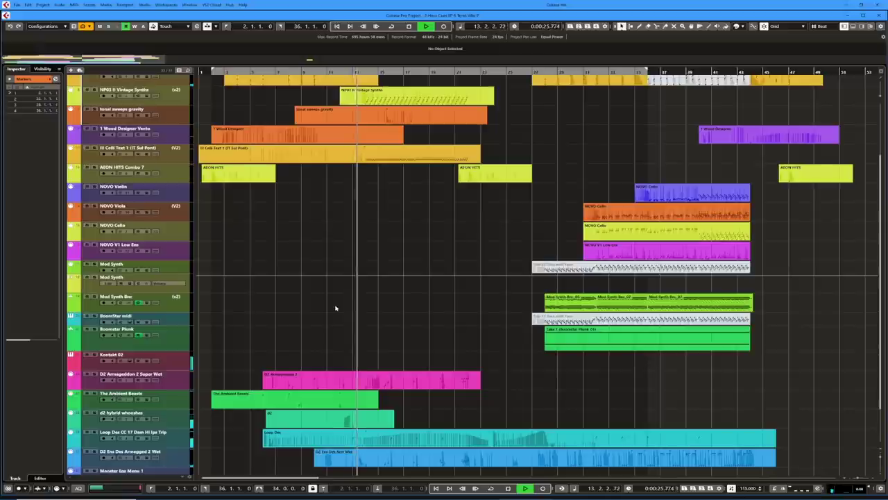
Look over the arrangement's tracks from top to bottom during playback and stop the transport.
scroll(335, 308, "up", 4)
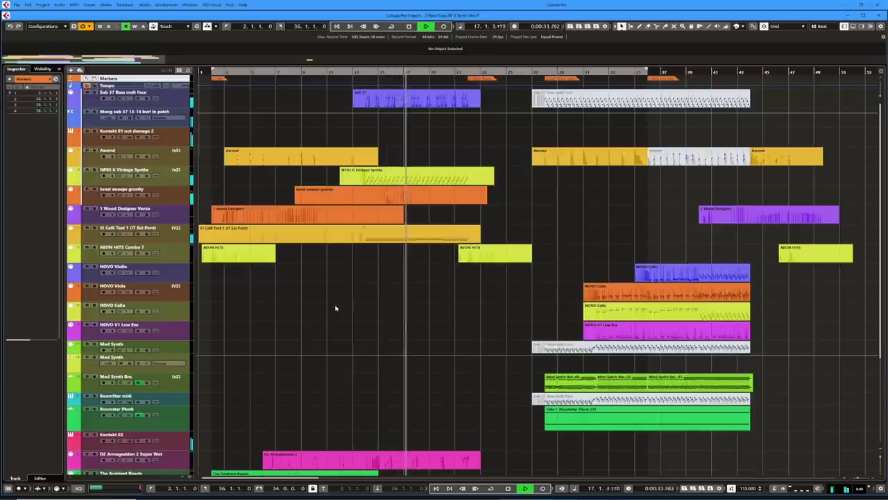
scroll(335, 308, "down", 3)
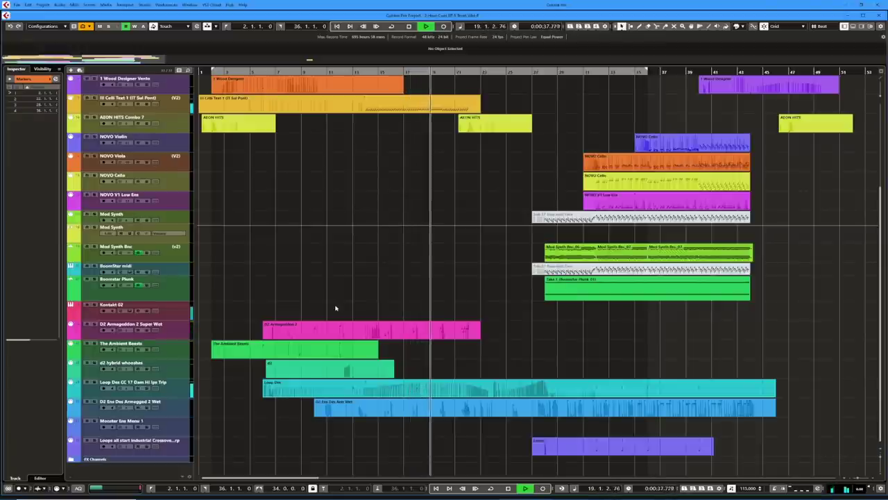
scroll(335, 308, "up", 2)
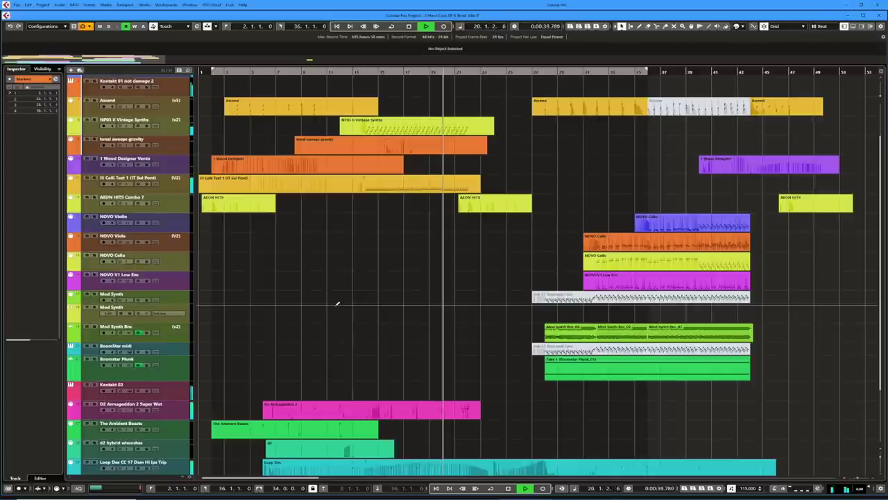
scroll(158, 164, "up", 1)
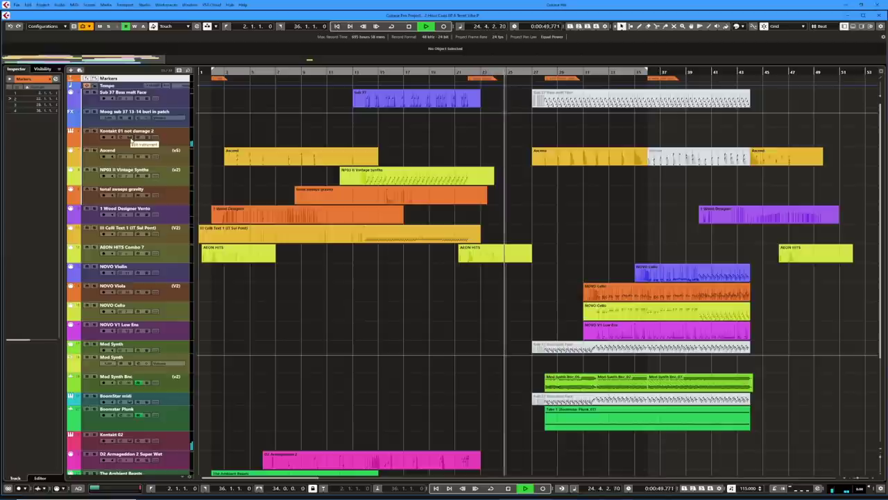
key("space")
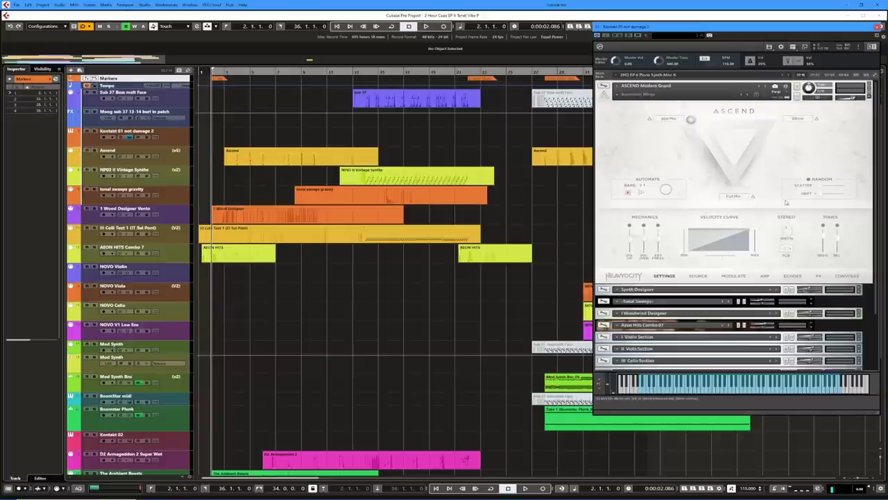
Expand all instruments in the Kontakt 01 rack and look through them from ASCEND Modern Grand to VI Low Ensemble.
left_click(877, 77)
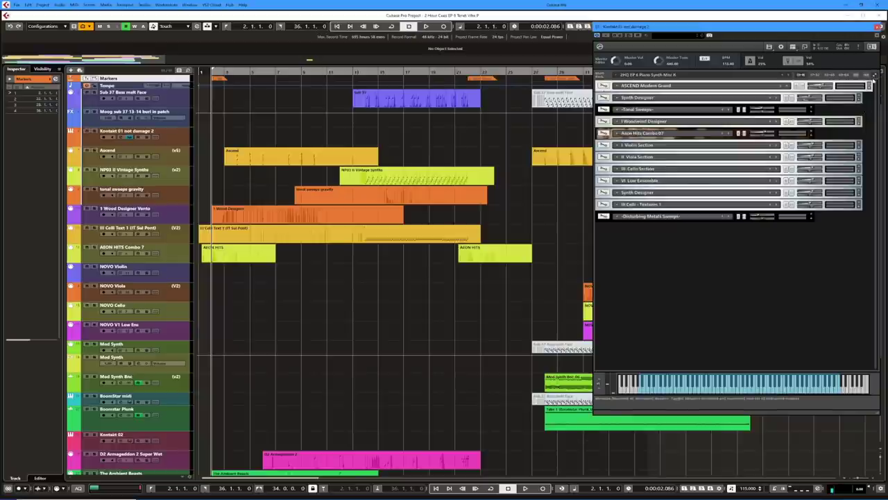
left_click(874, 76)
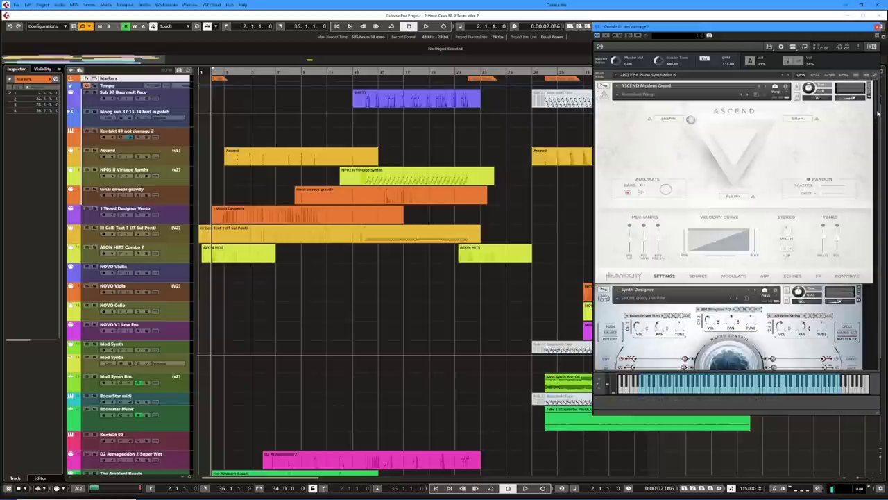
scroll(876, 132, "down", 5)
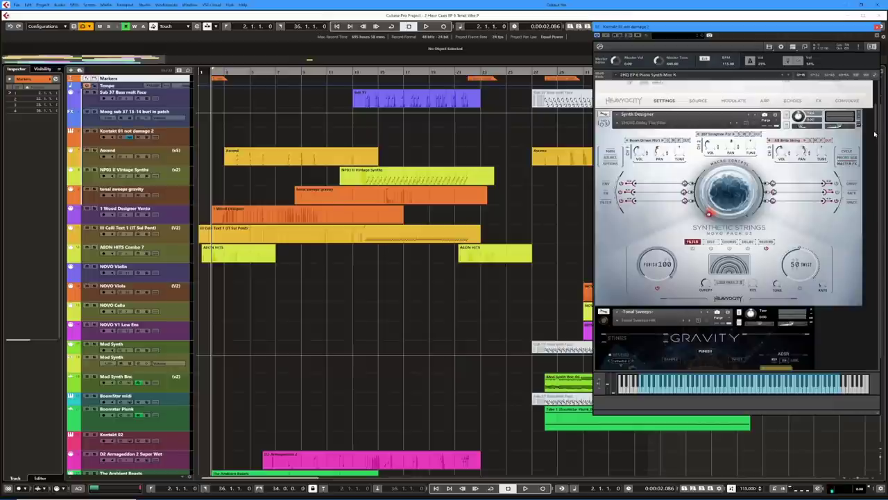
scroll(874, 134, "down", 1)
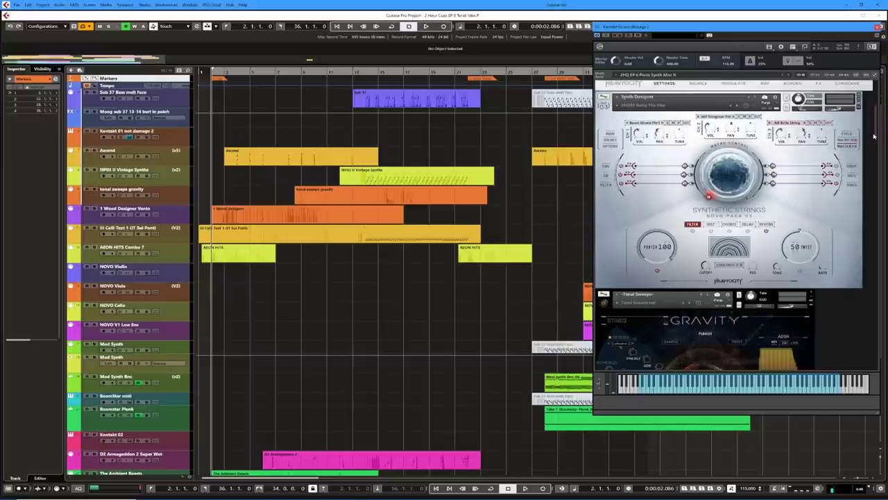
left_click_drag(876, 133, 871, 180)
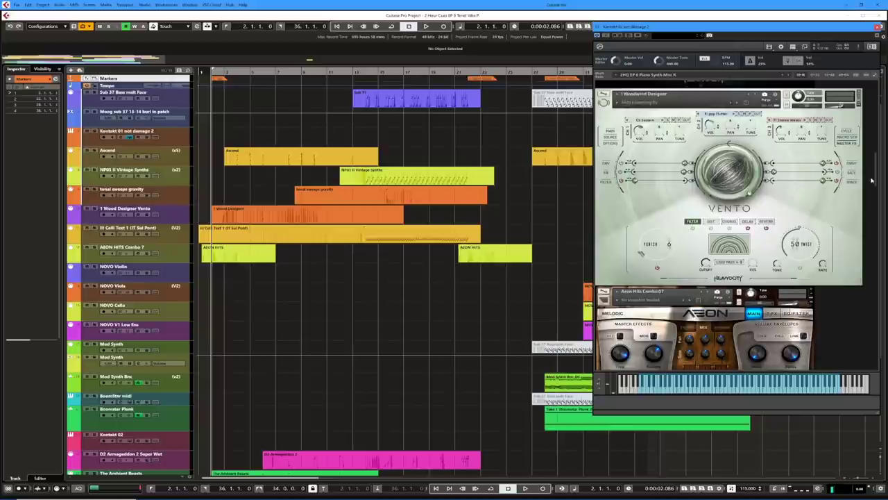
left_click_drag(872, 180, 870, 201)
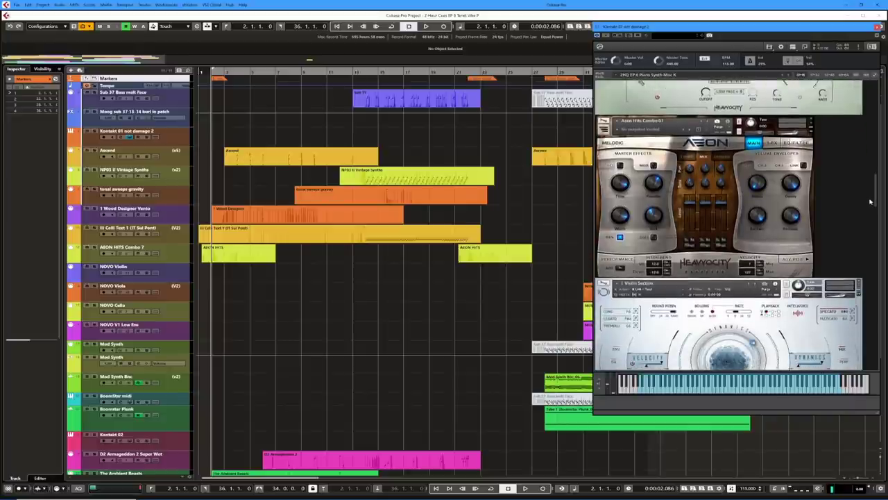
left_click_drag(870, 201, 859, 280)
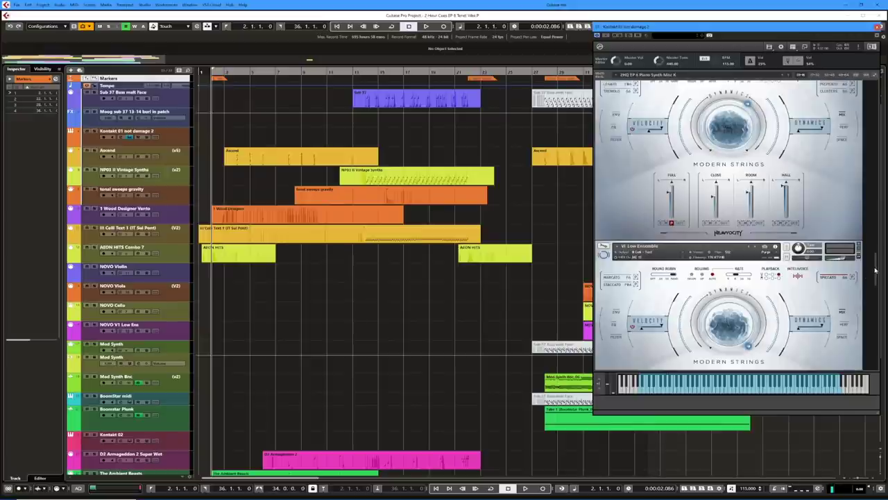
left_click_drag(875, 271, 880, 89)
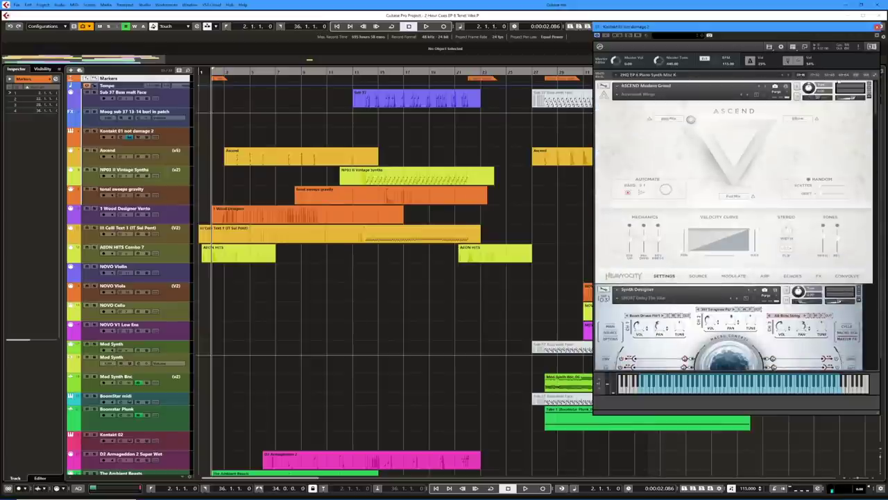
Open the Kontakt 02 instrument and look through its Damage 2 Ensemble, Kit and Loop Designer patches.
scroll(169, 300, "down", 5)
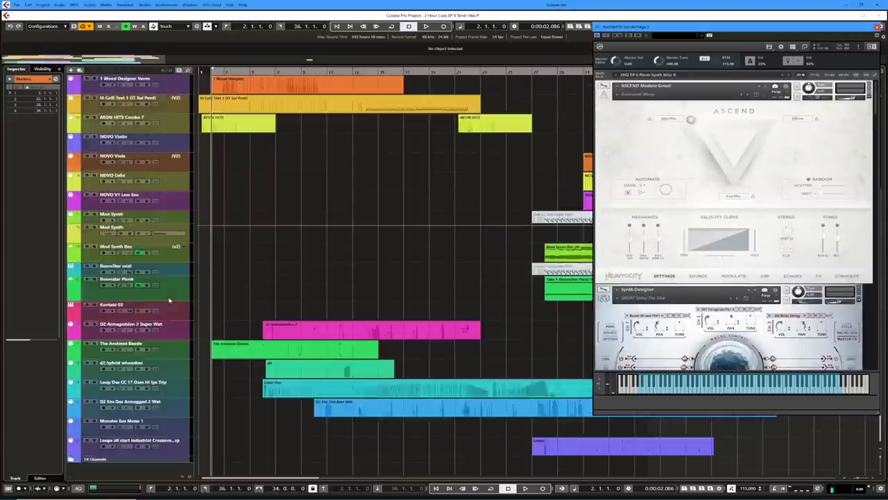
left_click(130, 312)
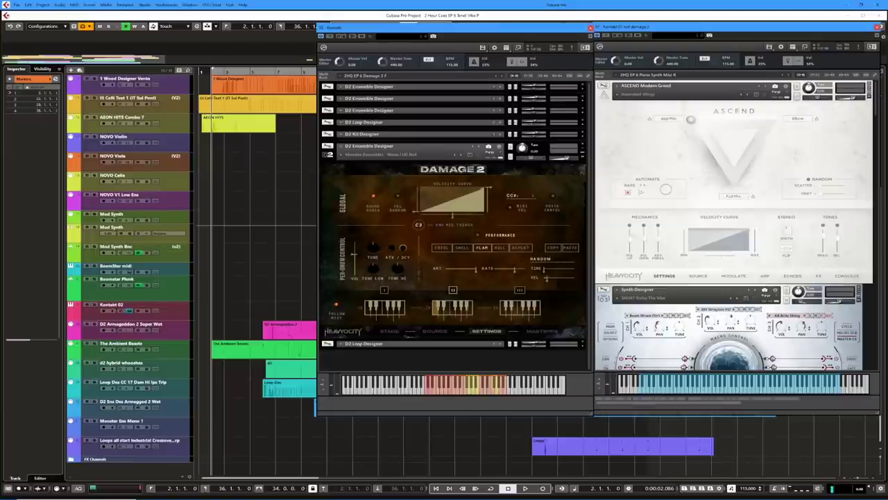
scroll(586, 76, "up", 5)
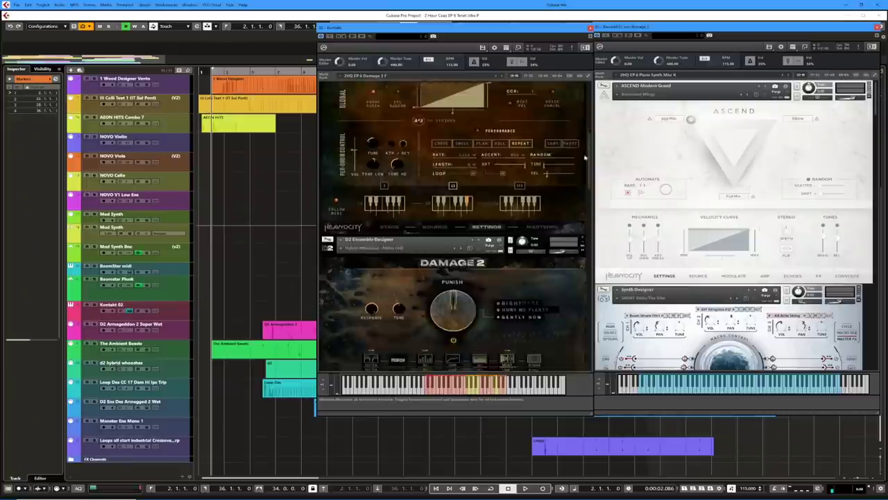
scroll(585, 291, "down", 10)
scroll(585, 291, "down", 10)
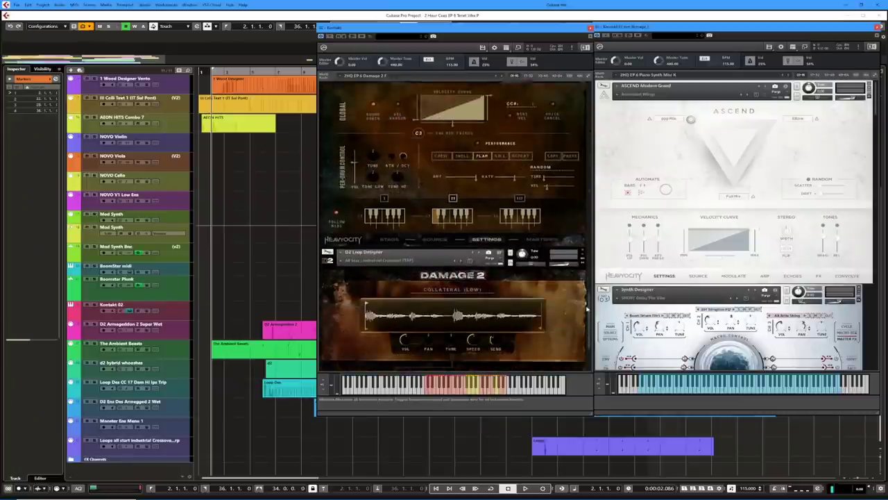
scroll(585, 205, "down", 5)
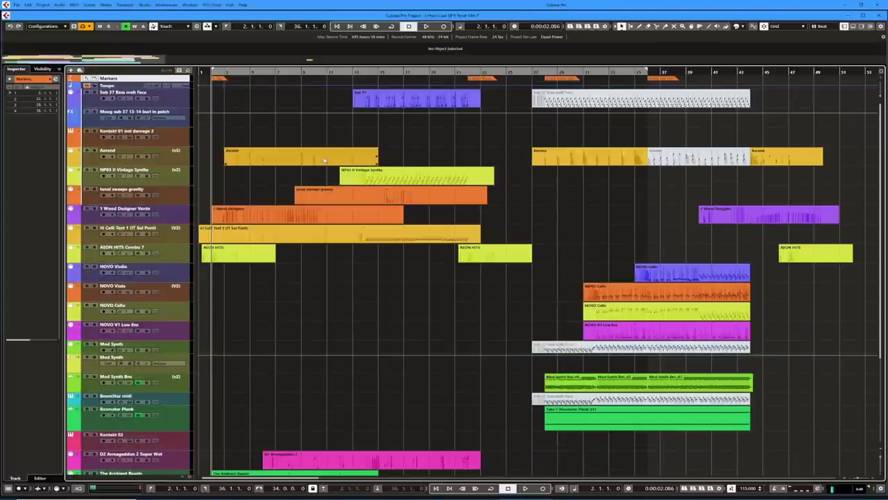
Zoom in on the first AEON HITS part, play its track soloed and open the part for viewing.
left_click(224, 257)
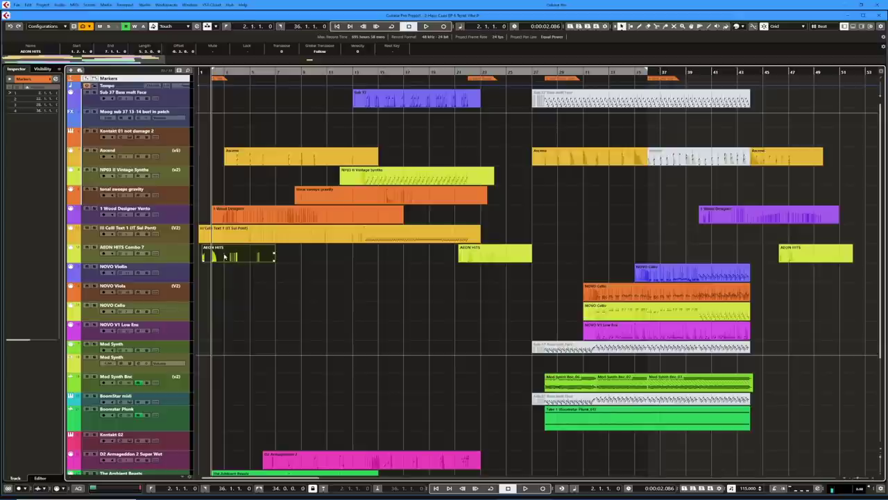
key("h")
key("h")
key("h")
key("h")
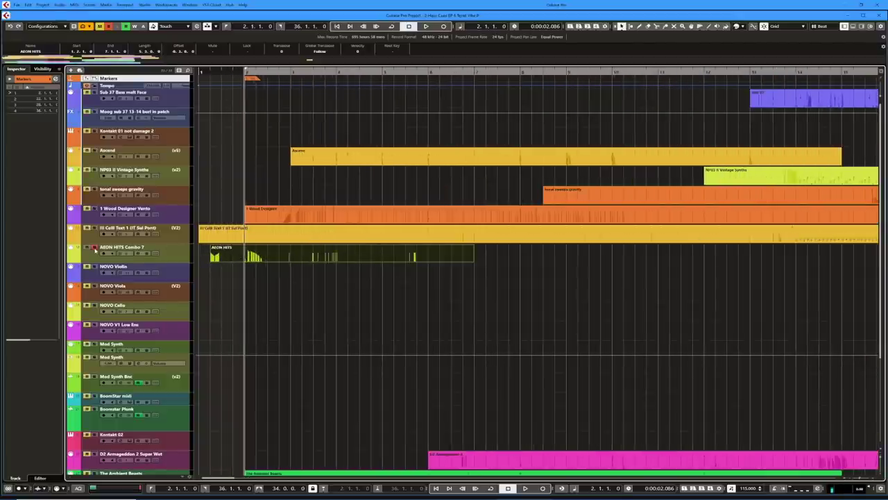
key("space")
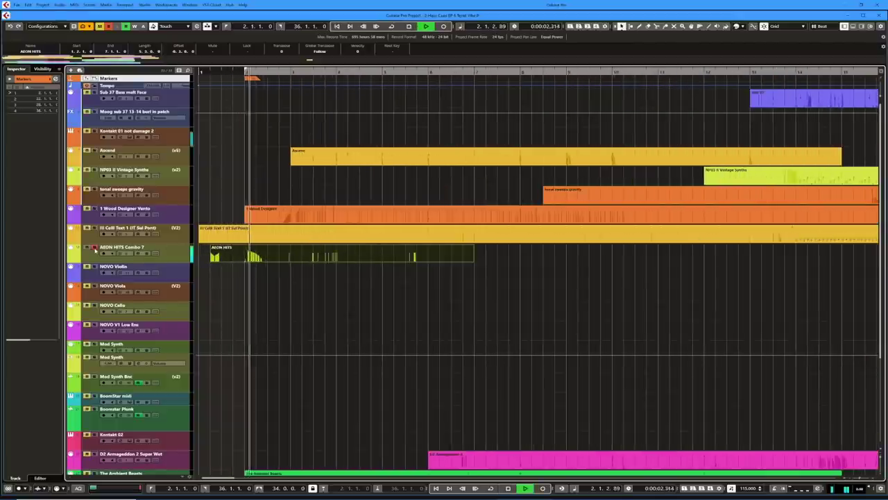
double_click(277, 256)
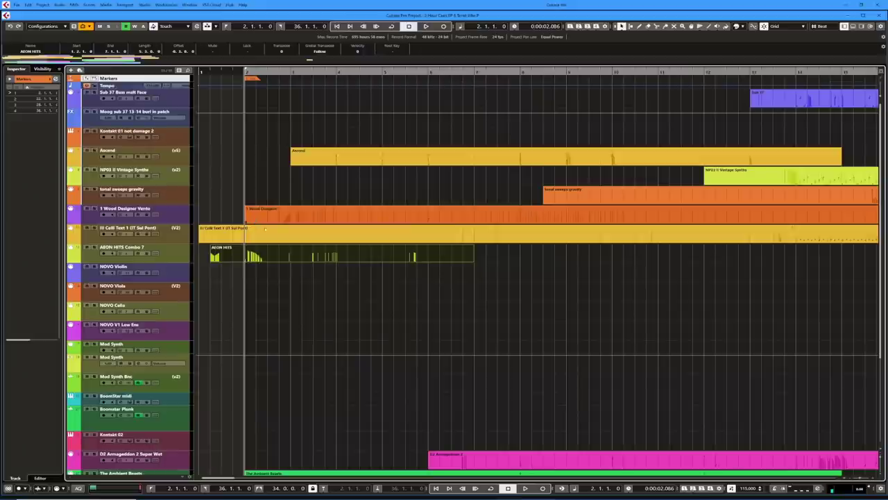
Select the III Celli Text 1 part and listen to the opening bars with all tracks playing.
left_click(265, 229)
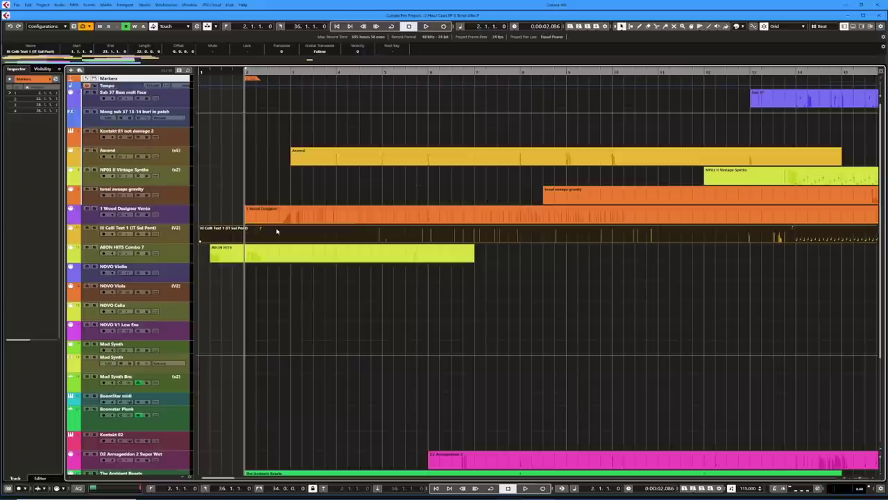
key("space")
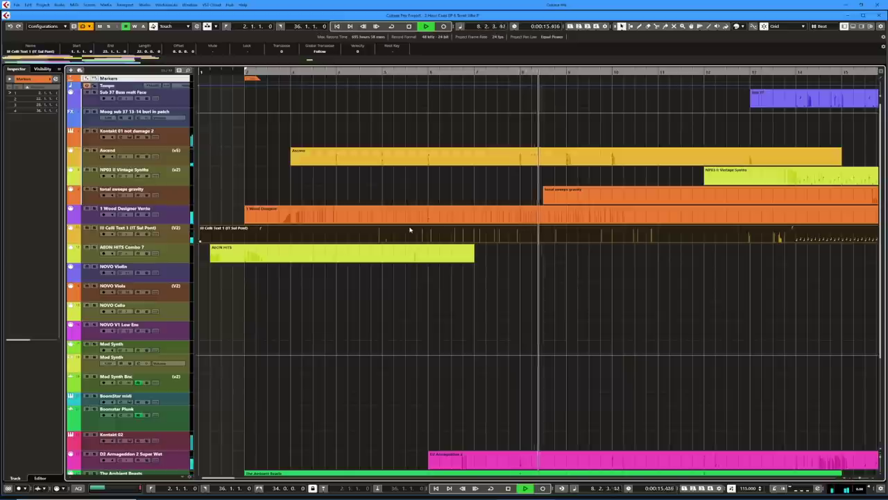
key("space")
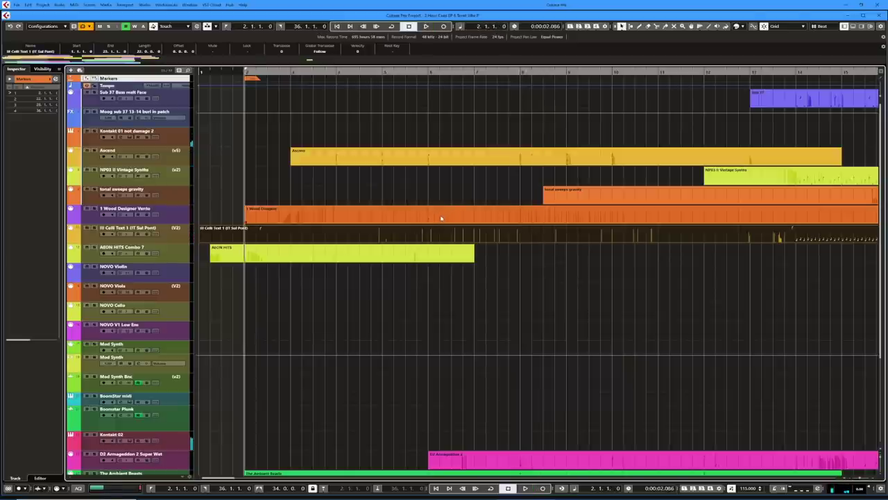
Open the first Ascend part in the Key Editor, play back its chords and close the editor.
double_click(359, 158)
left_click_drag(207, 136, 157, 210)
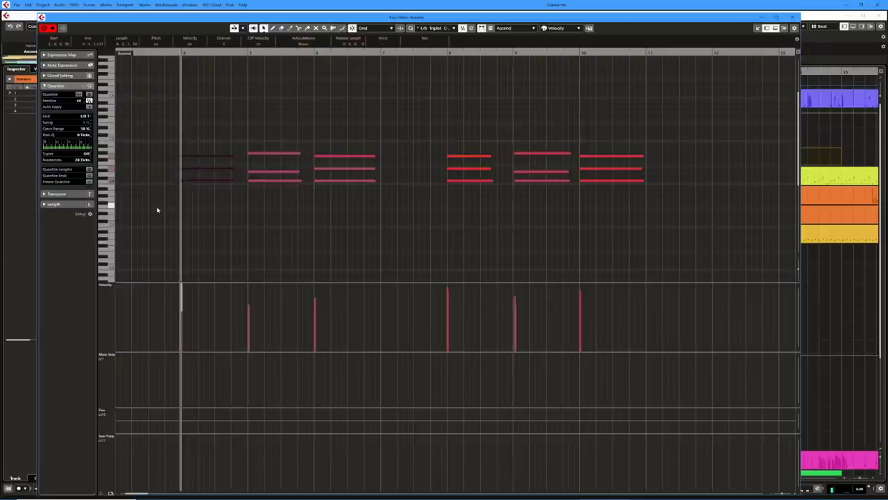
key("space")
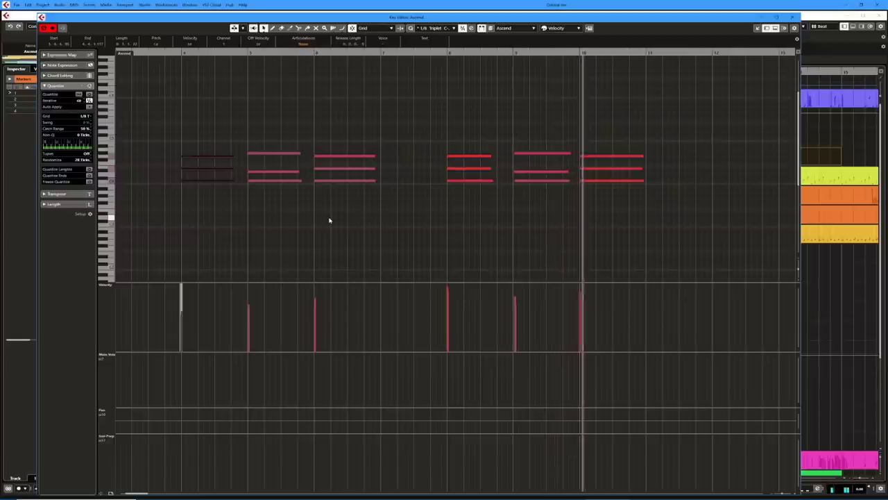
key("space")
key("ctrl+e")
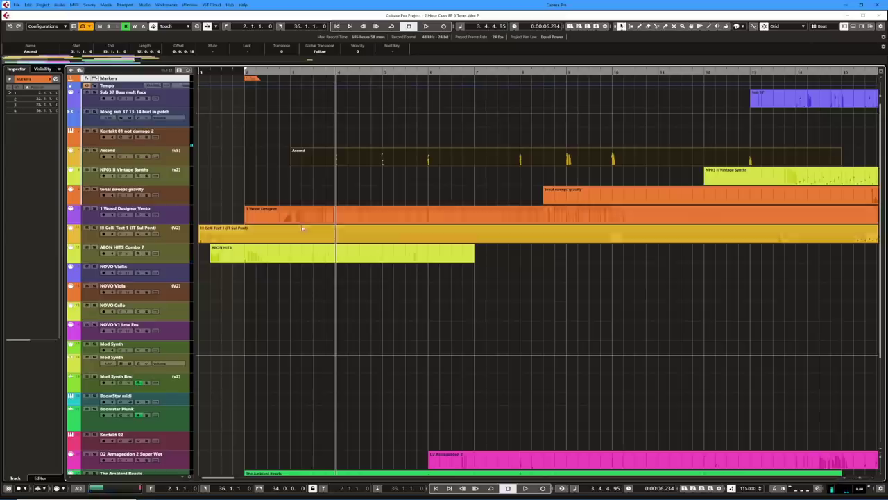
Open the first 1 Wood Designer part in the Key Editor and play its long sustained note with the Vento instrument.
key("ctrl+e")
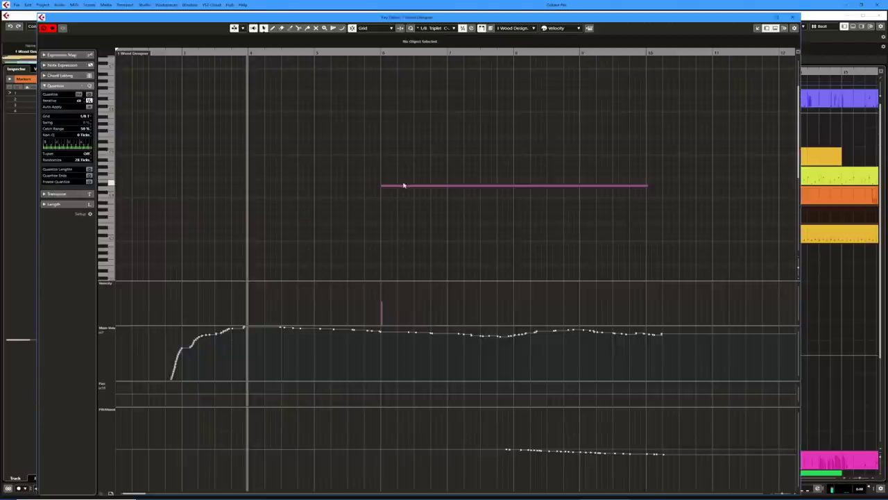
left_click(400, 186)
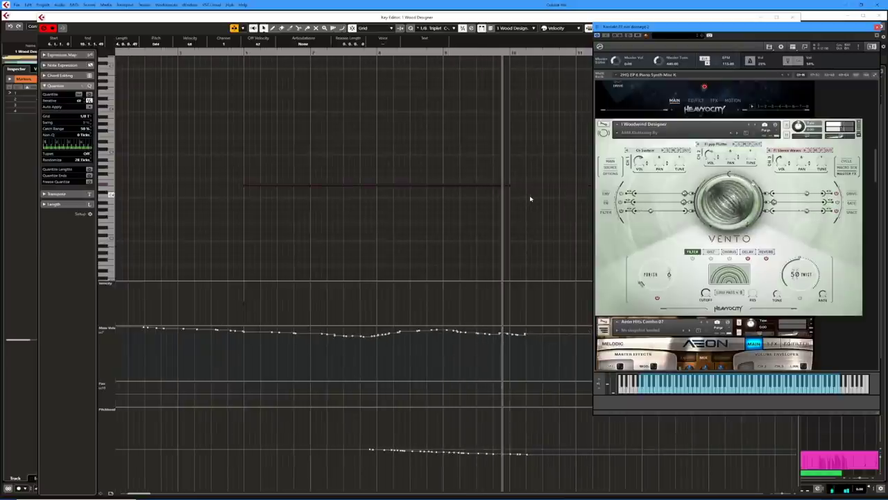
key("space")
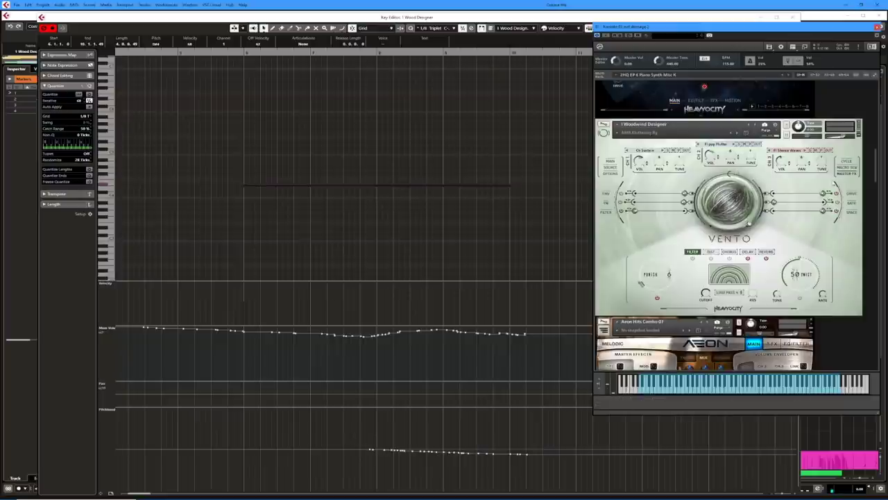
Inspect the sources of Vento channels 1 and 2, then close the Kontakt window and the Key Editor.
left_click(656, 150)
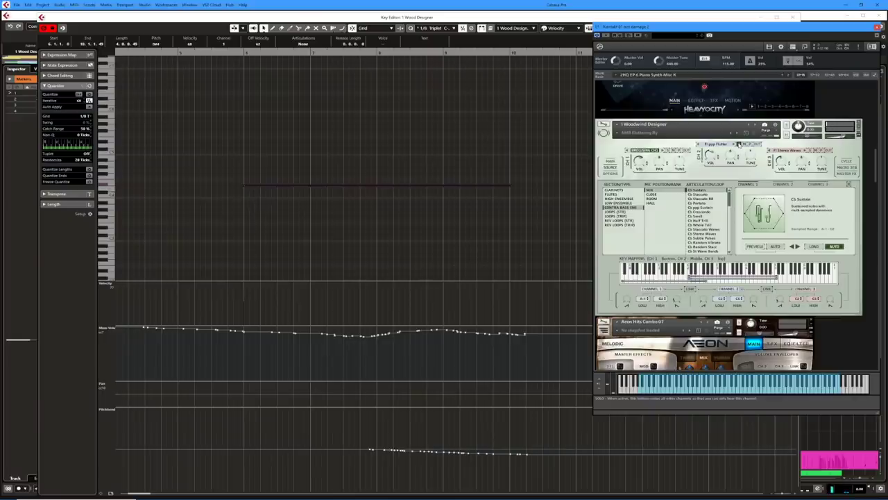
left_click(715, 144)
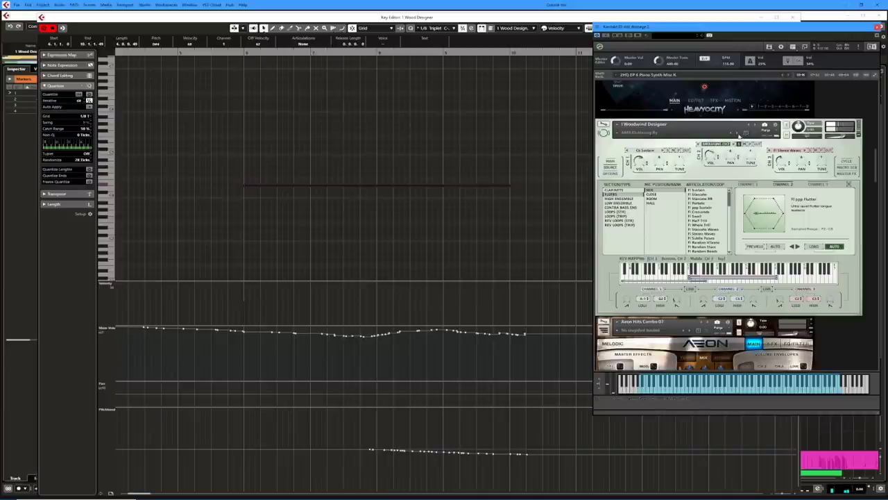
left_click(548, 113)
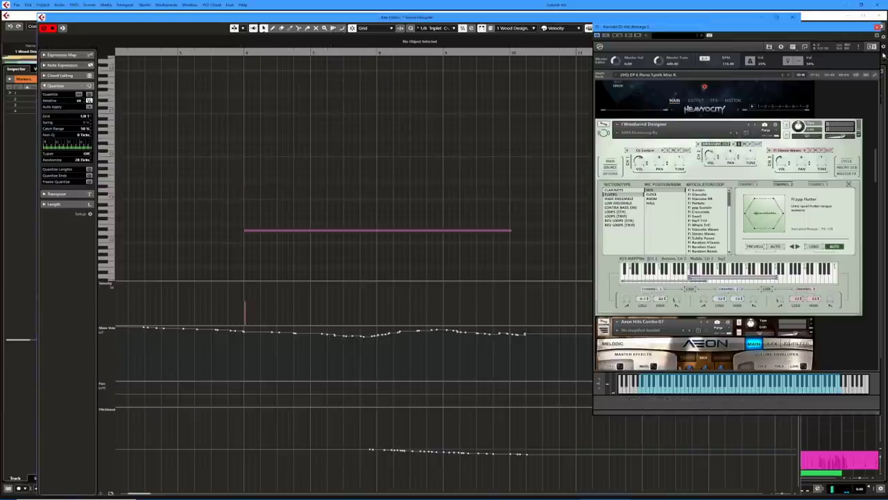
left_click(878, 27)
left_click(794, 17)
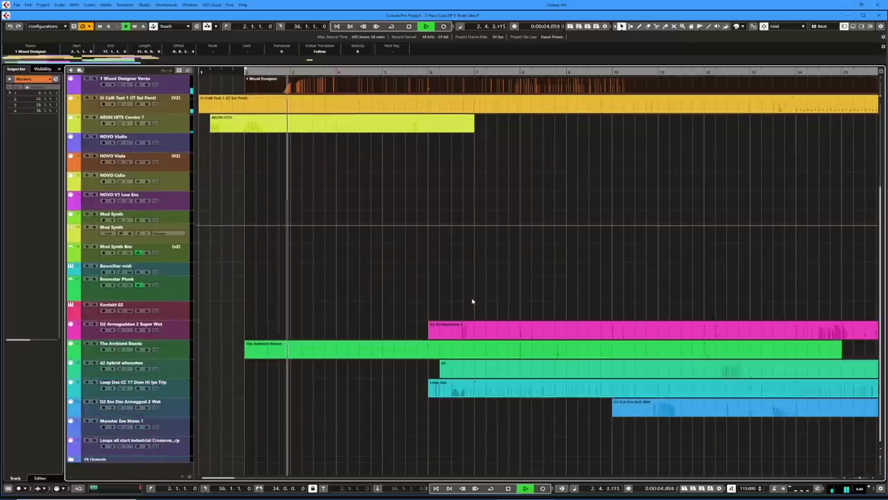
Listen to the cue from bar 2, and follow playback of The Ambient Beasts part's notes in the Key Editor.
scroll(472, 301, "up", 4)
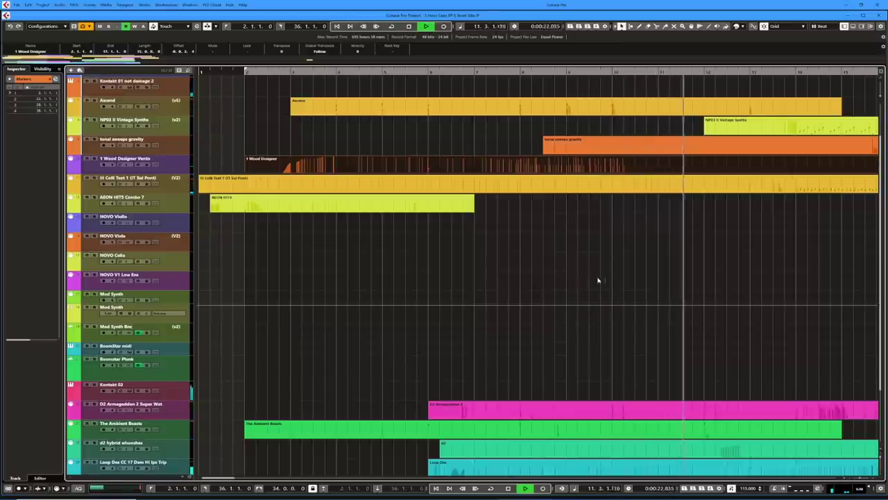
key("space")
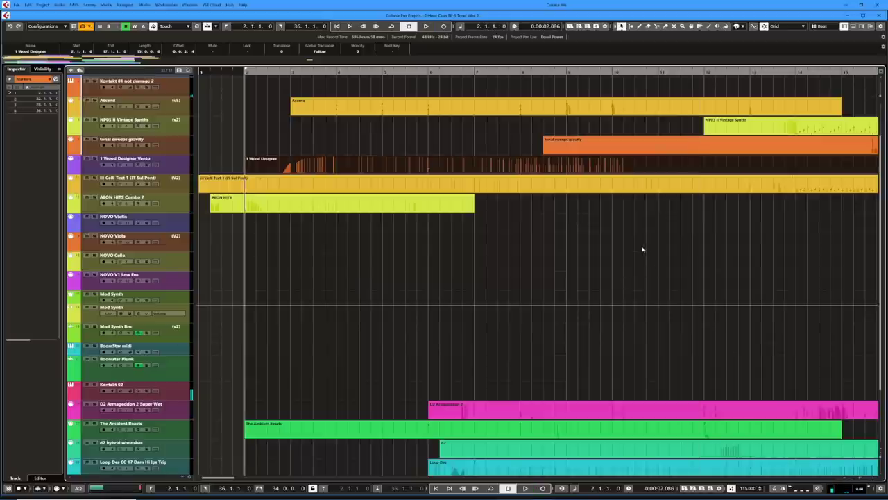
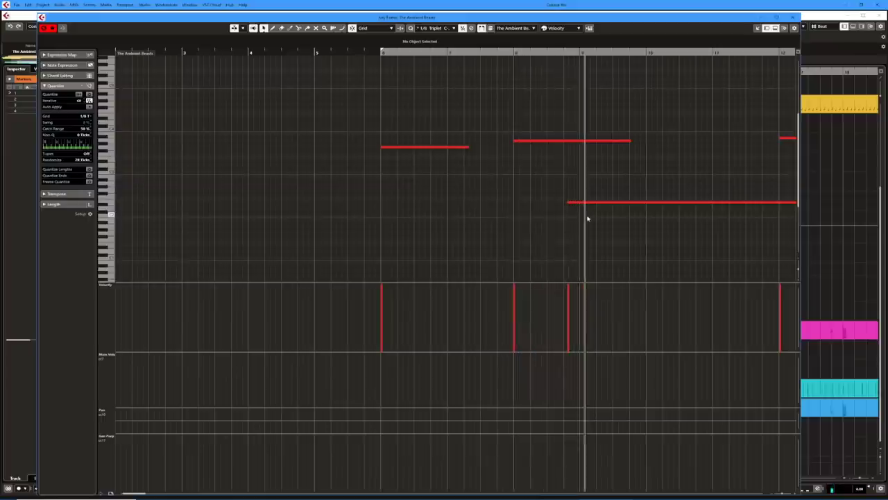
key("f")
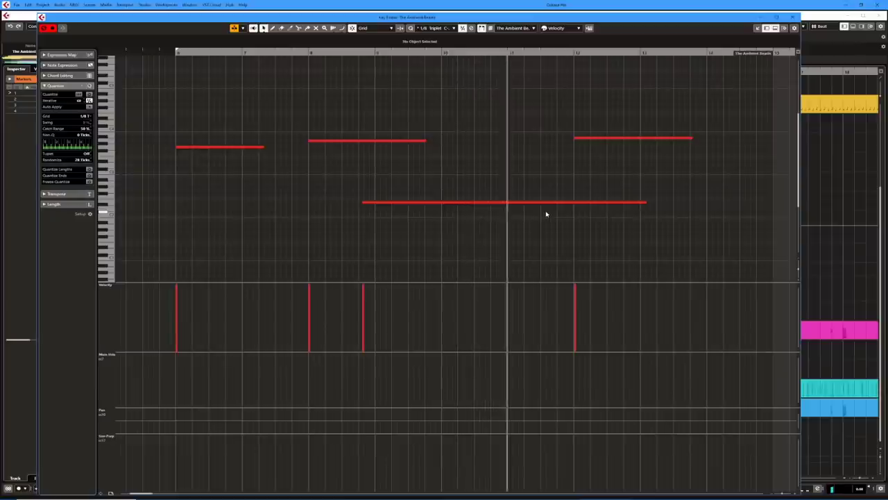
key("space")
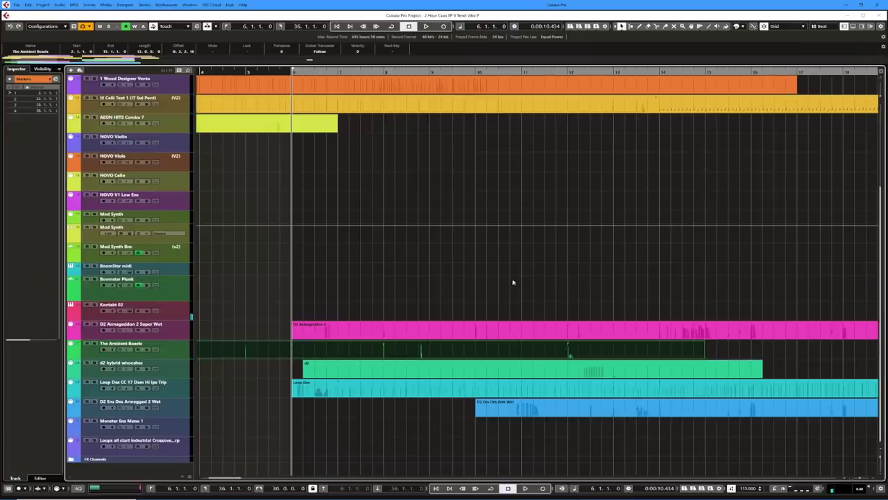
Open the Loop Des part in the Key Editor, inspect its controller data and Damage 2 filter, and close the Kontakt window.
left_click(486, 369)
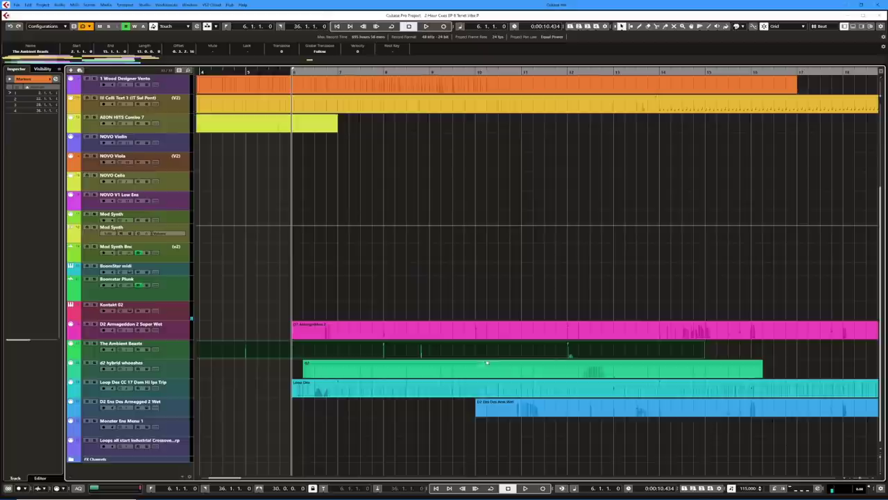
left_click(449, 391)
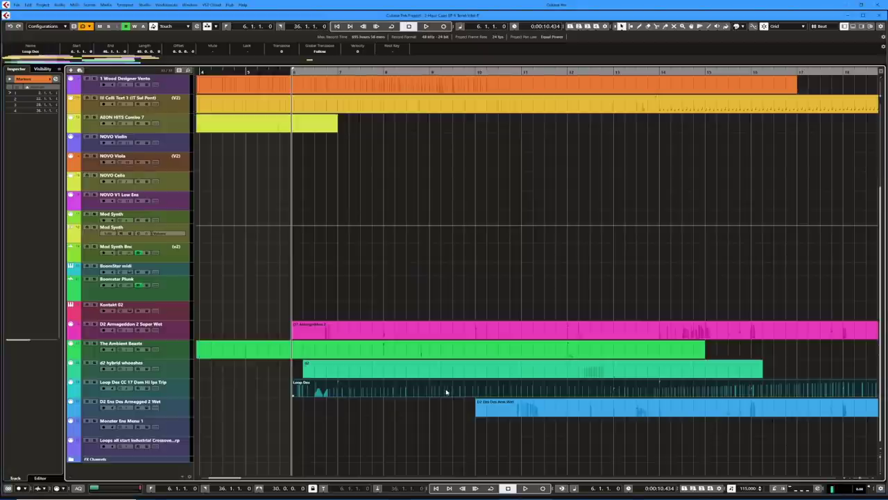
double_click(446, 392)
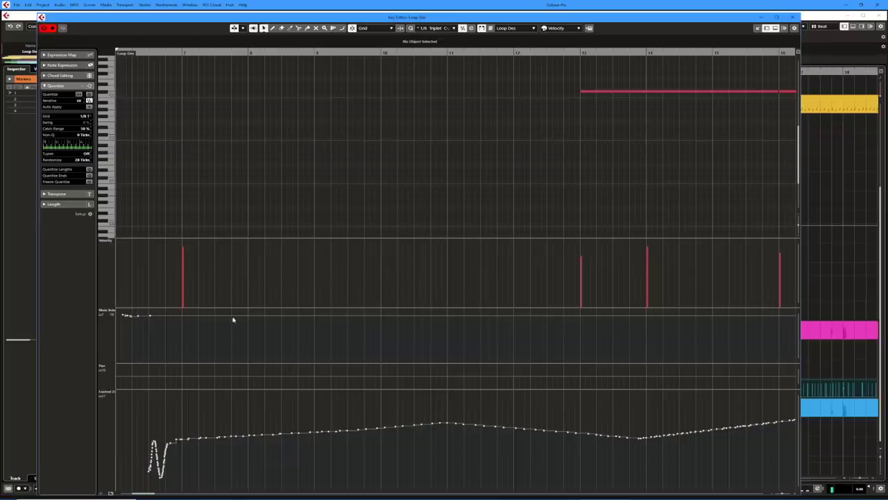
scroll(299, 201, "up", 3)
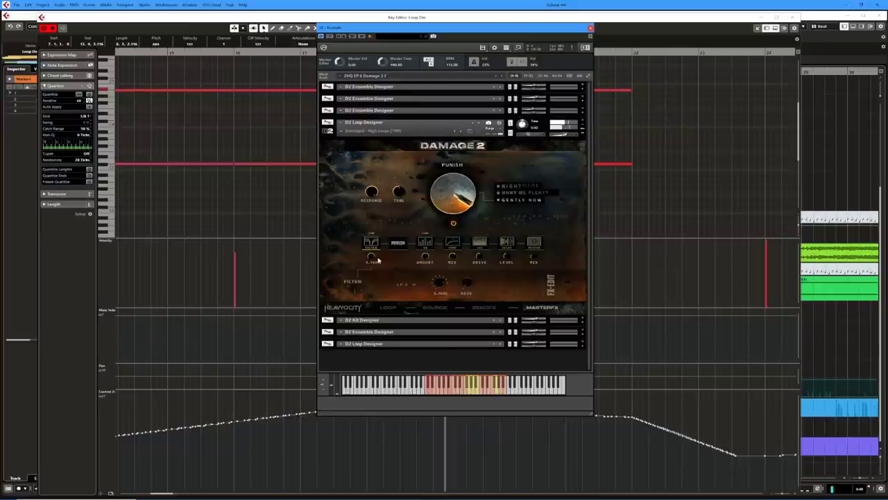
left_click(590, 29)
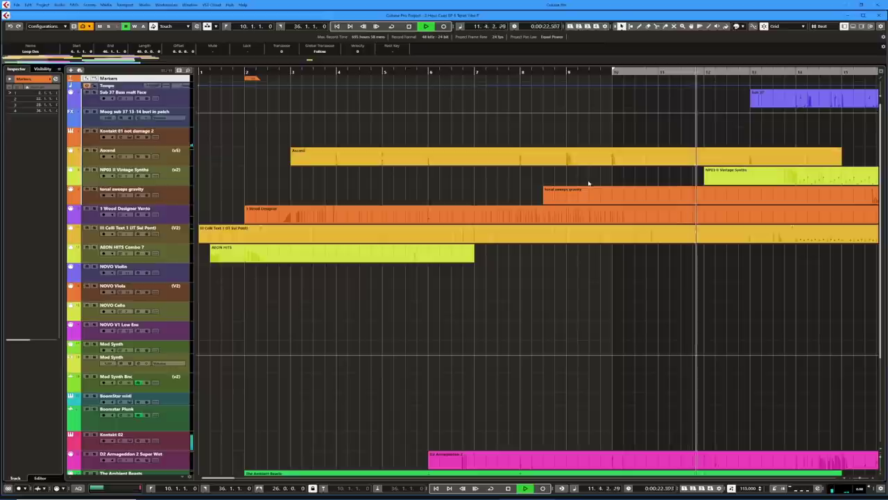
Play the cue from bar 10 and follow the arrangement into the Sub 37 bass section.
scroll(594, 184, "right", 4)
scroll(594, 184, "right", 3)
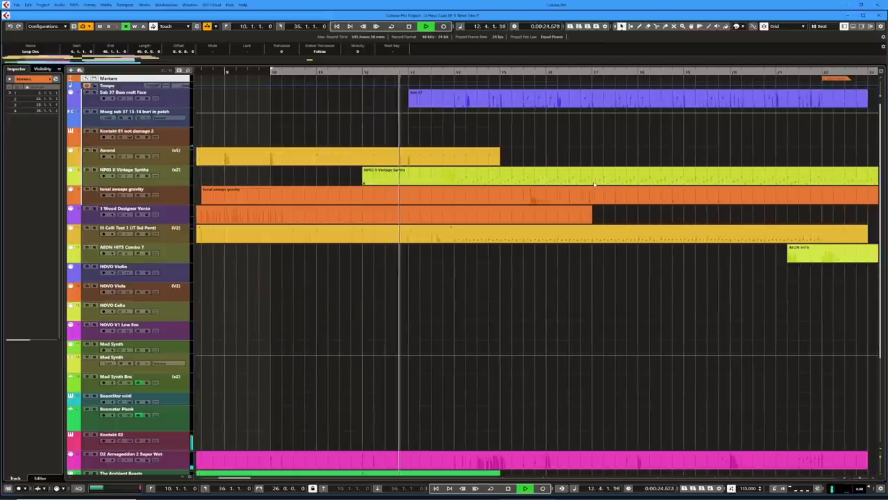
scroll(594, 184, "right", 2)
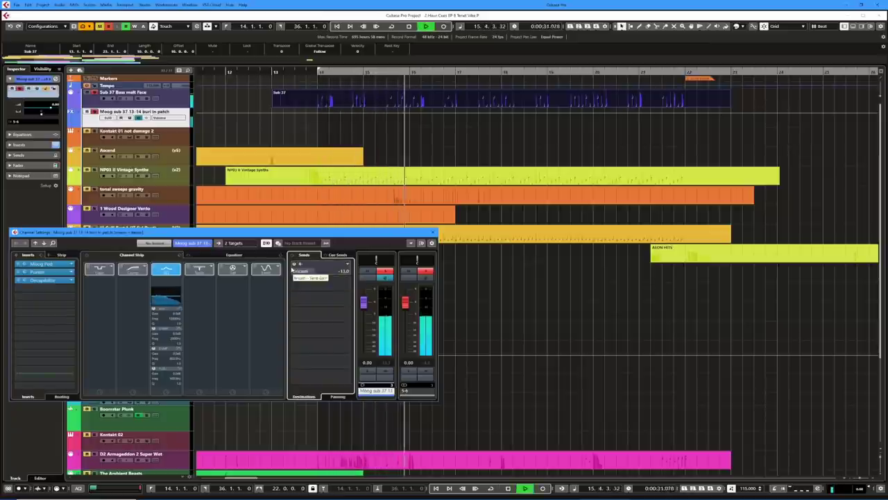
Compare the Moog sub 37 bass from bar 14 with the Punish insert bypassed and active.
key("space")
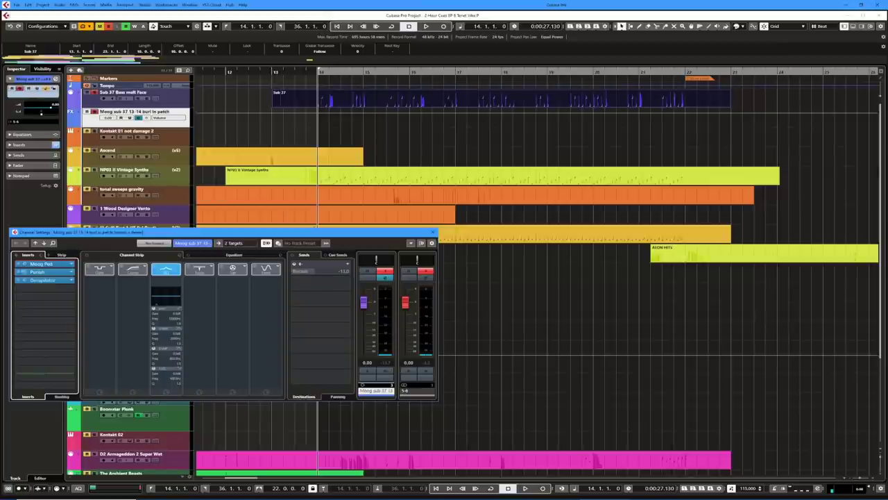
left_click(25, 272)
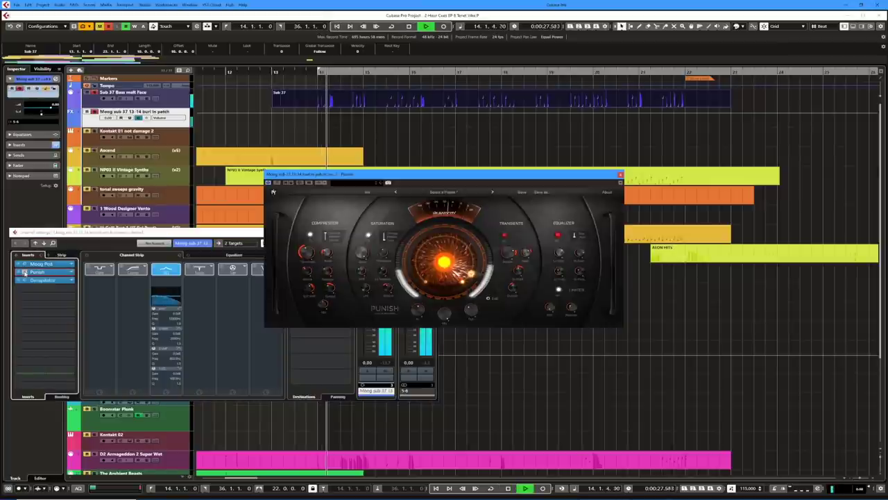
left_click(18, 272)
key("space")
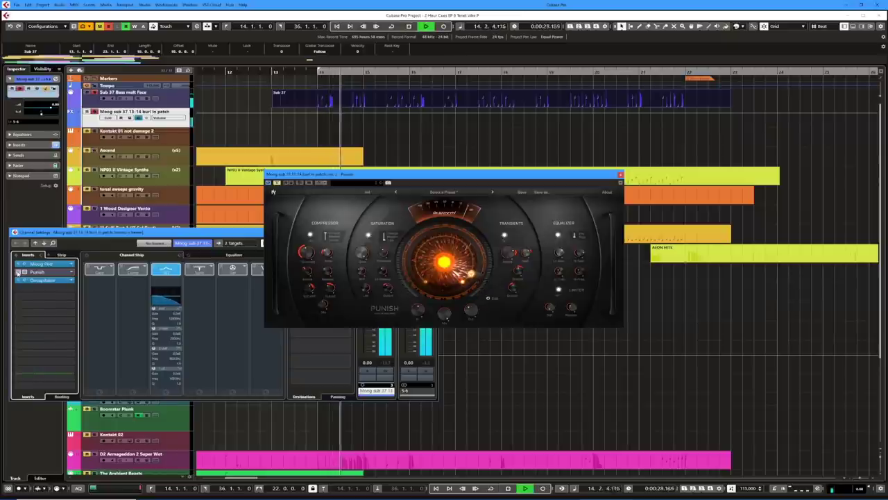
key("space")
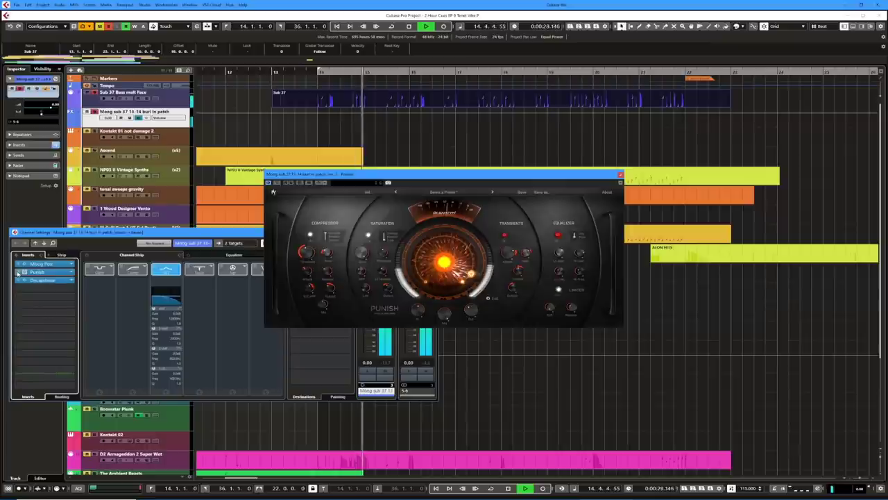
key("space")
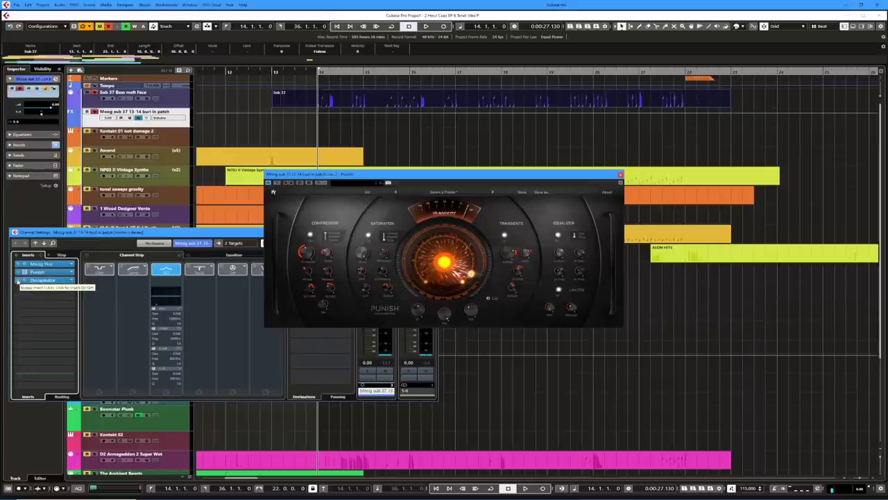
Compare the Moog bass from bar 14 with the Decapitator insert bypassed and active, and close the Punish window.
key("space")
left_click(17, 281)
key("space")
key("space")
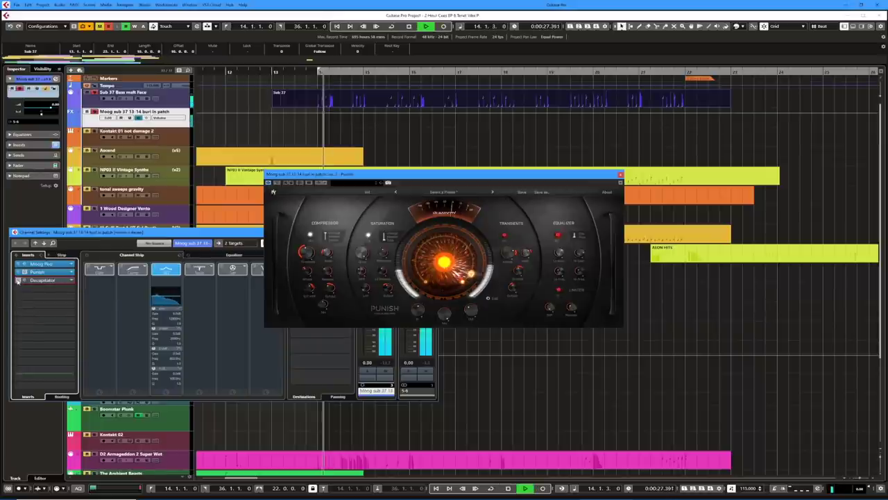
left_click(17, 281)
key("space")
key("space")
key("space")
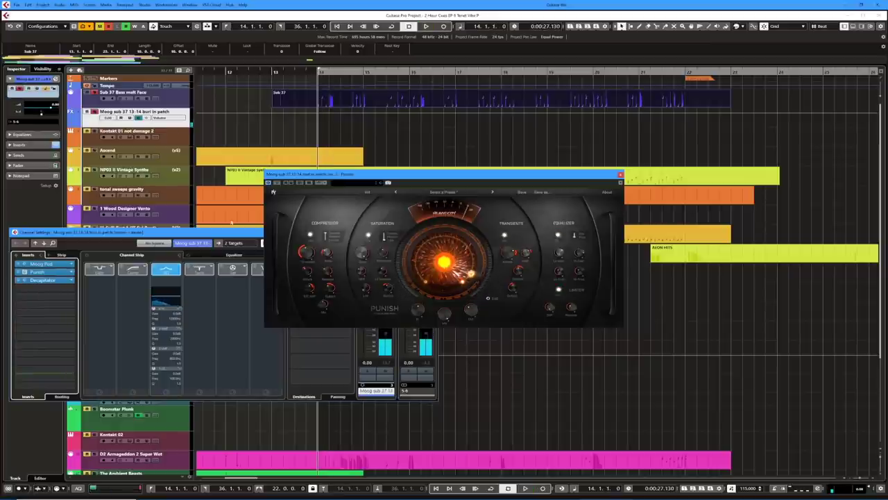
left_click(619, 176)
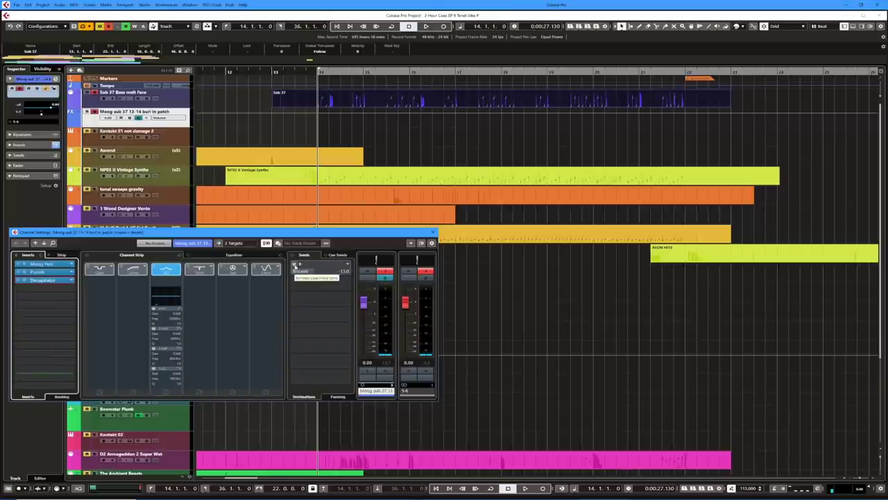
Activate the Moog channel's first send, listen to the bass from bar 14 and close the channel settings.
left_click(294, 267)
left_click(325, 199)
key("space")
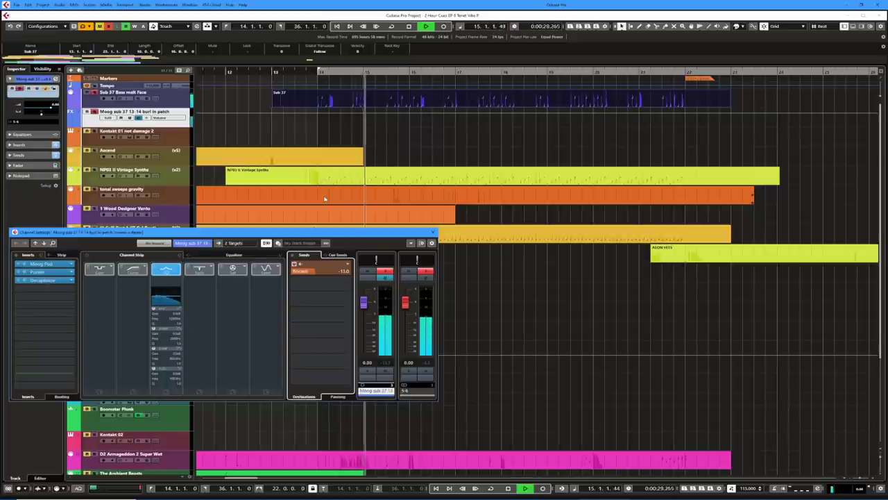
left_click(433, 232)
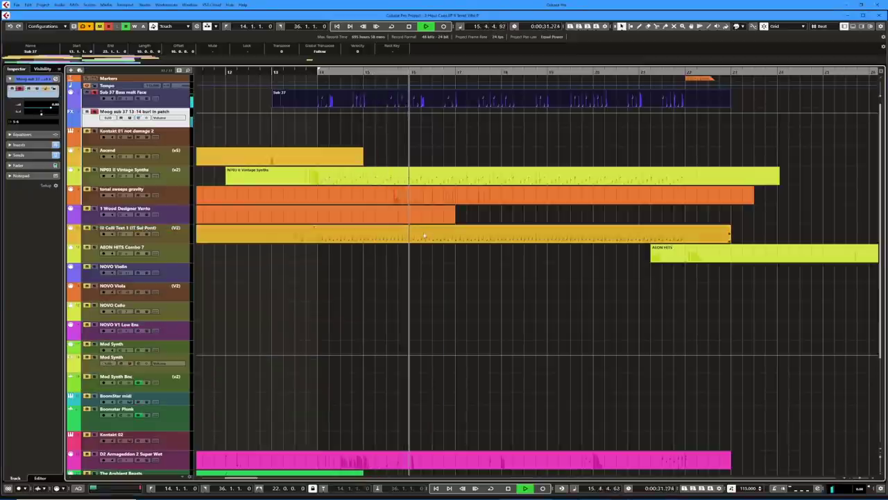
key("space")
Solo the Loop Des, D2 Ens Des Armagged 2 and D2 Armageddon 2 tracks alongside the Moog bass and play from bar 14.
scroll(426, 294, "down", 3)
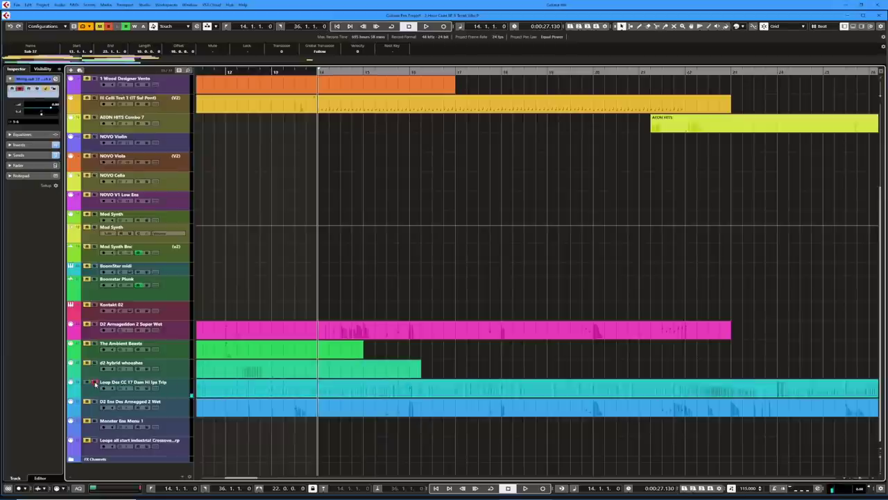
key("space")
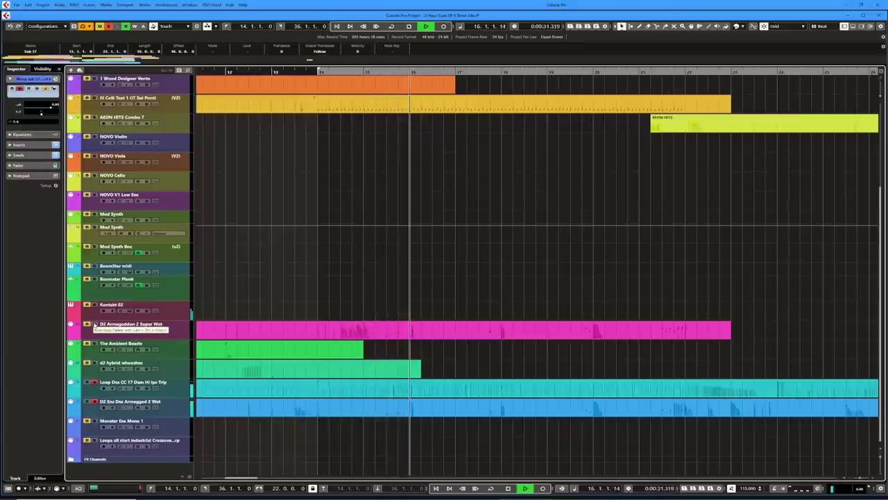
key("space")
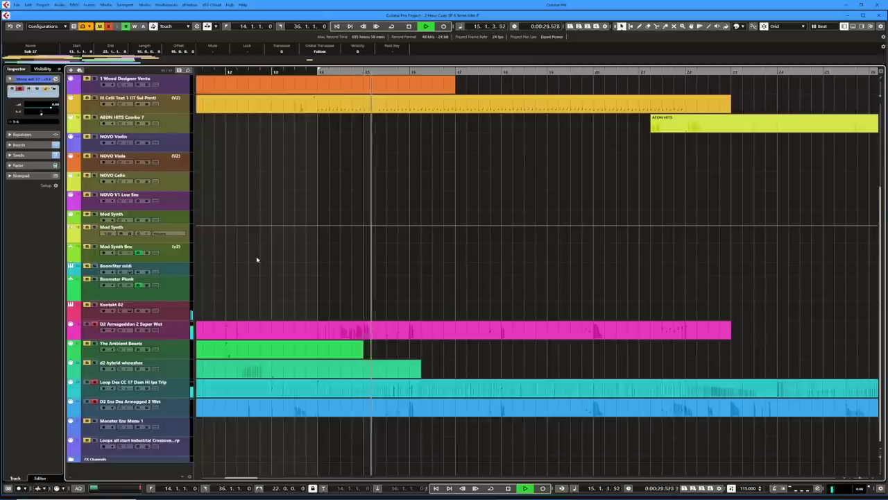
Clear the bass and percussion solos, solo the NP03 II Vintage Synths track and play it from bar 14.
scroll(256, 258, "up", 3)
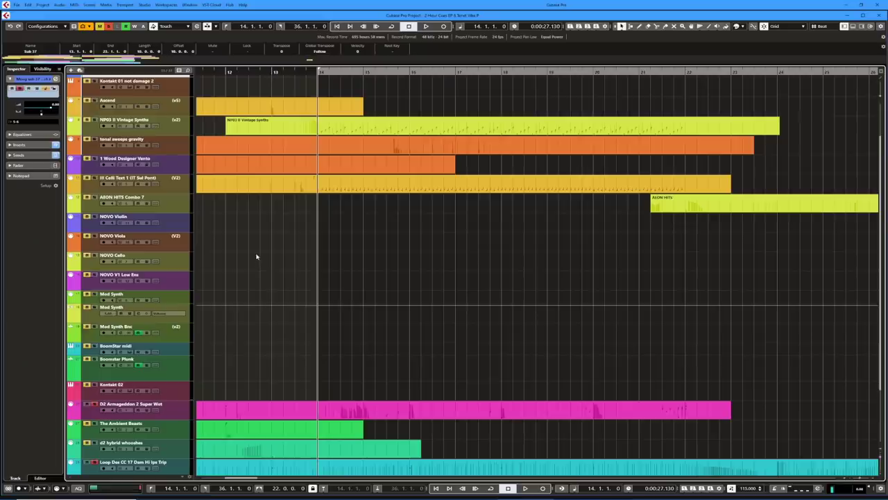
scroll(270, 257, "up", 3)
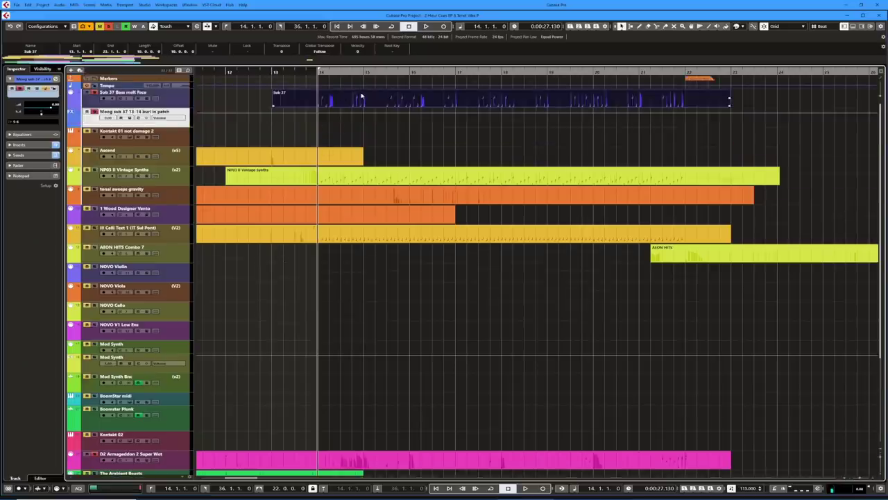
left_click(245, 181)
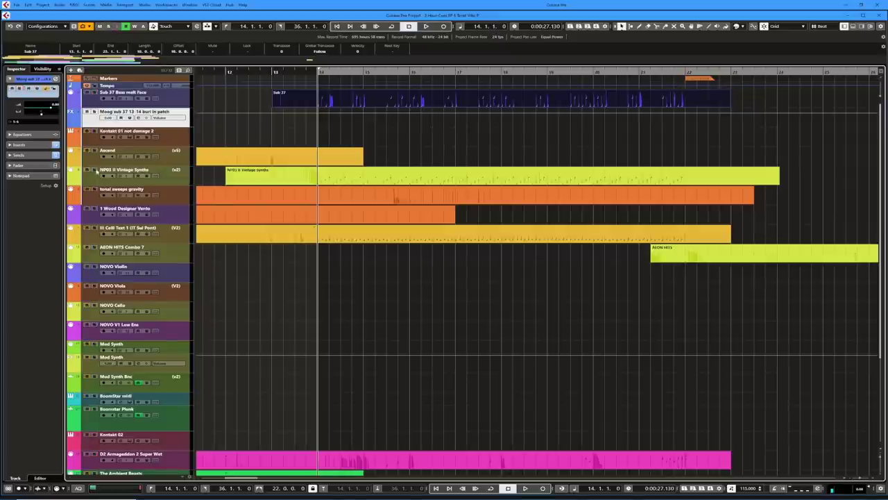
left_click(217, 163)
key("space")
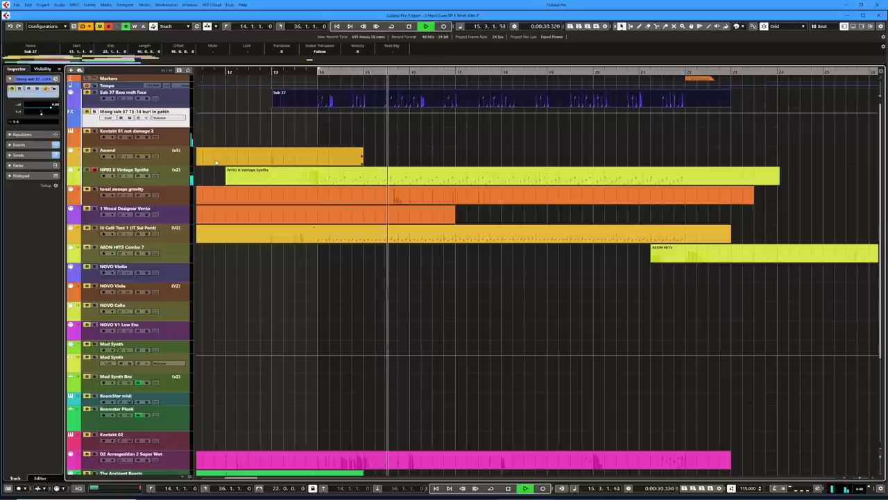
key("space")
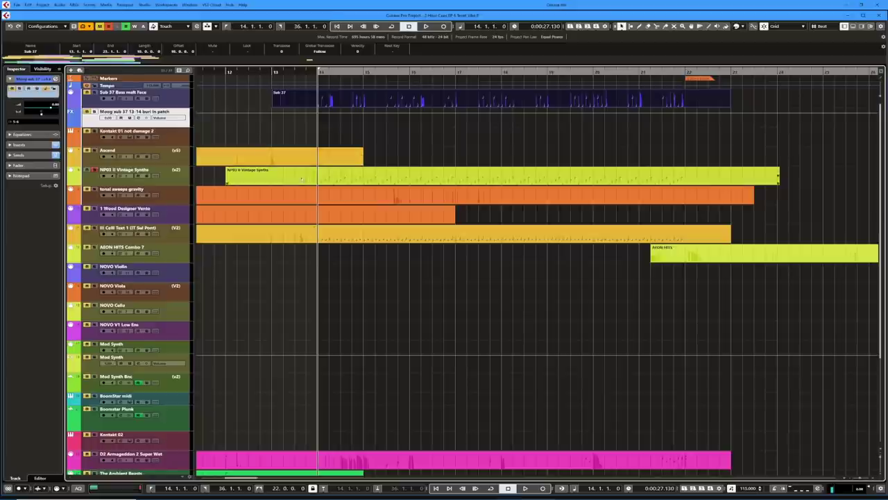
Open the NP03 II Vintage Synths part in the Key Editor and examine its repeating note pattern and controller curves.
double_click(324, 175)
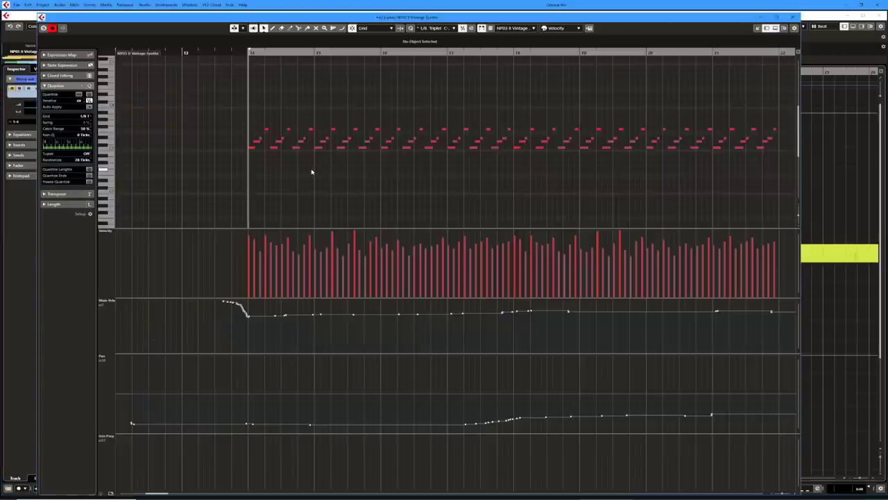
key("h")
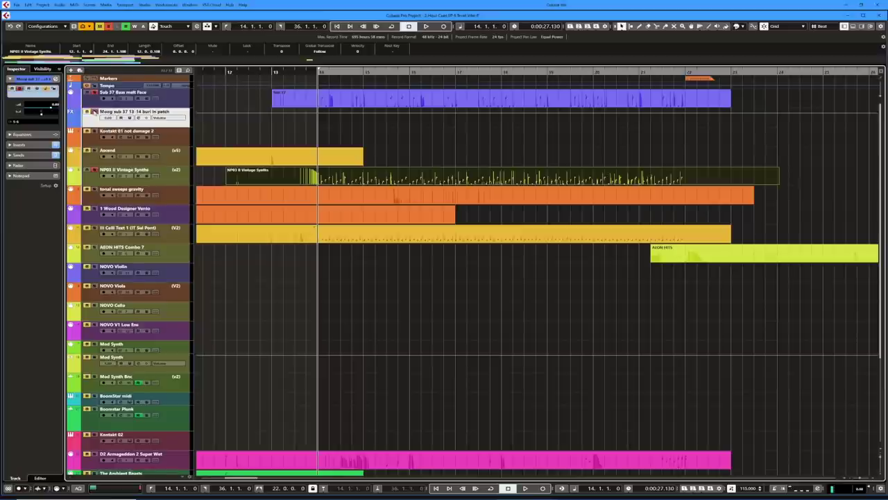
Audition the NP03 II Vintage Synths from bar 14 with the Sub 37 bass and the D2 percussion tracks soloed.
scroll(95, 114, "down", 4)
scroll(240, 130, "up", 4)
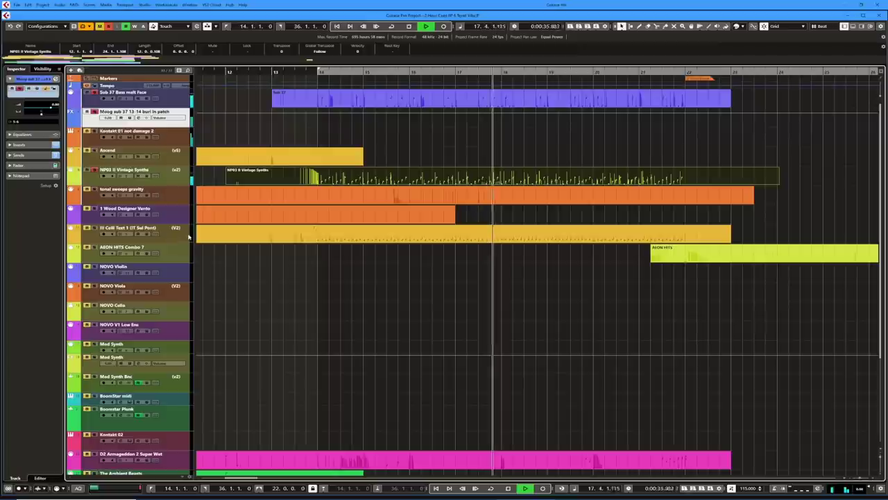
key("space")
scroll(250, 264, "down", 5)
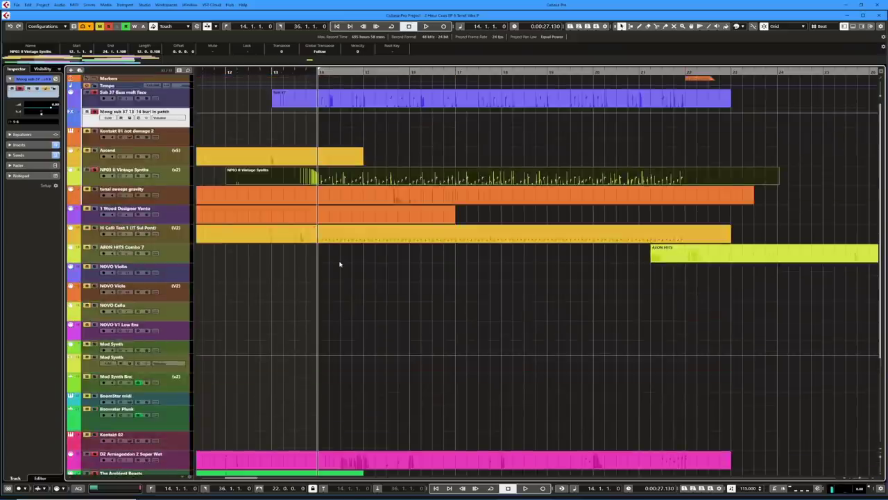
key("space")
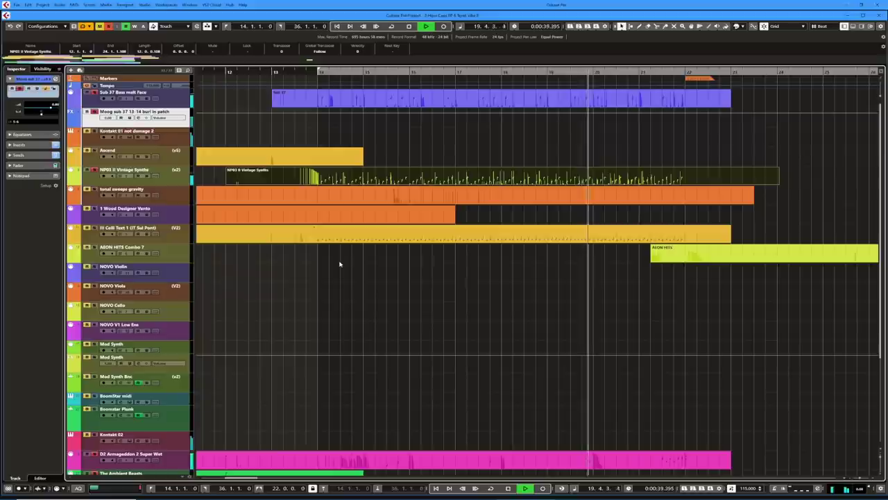
Compare the NP03 II Vintage Synths and III Celli Text 1 notes in the Key Editor and audition both soloed with the bass from bar 14.
key("space")
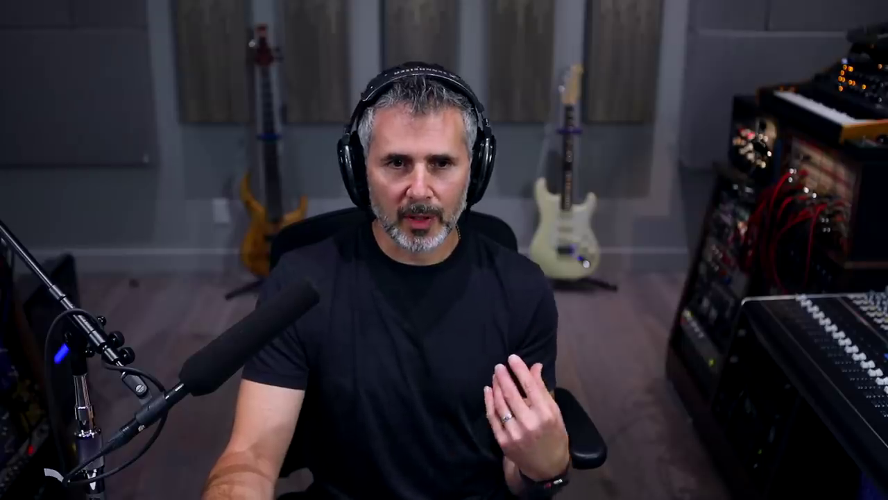
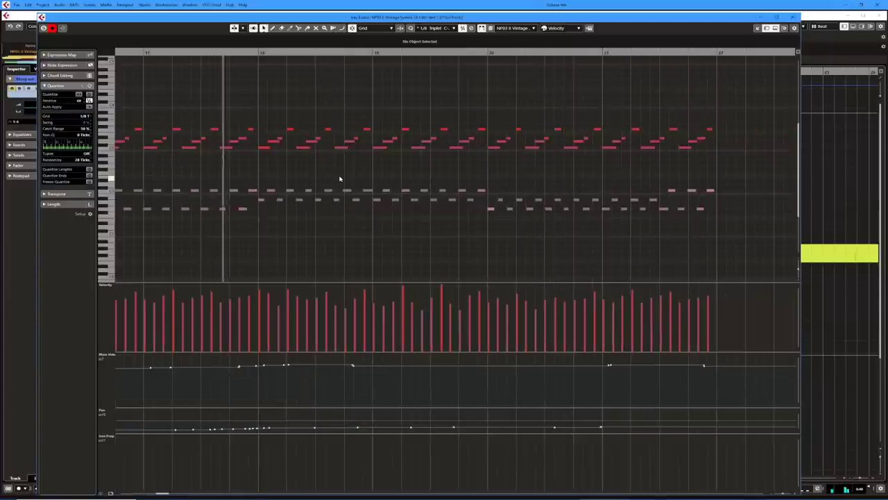
key("Return")
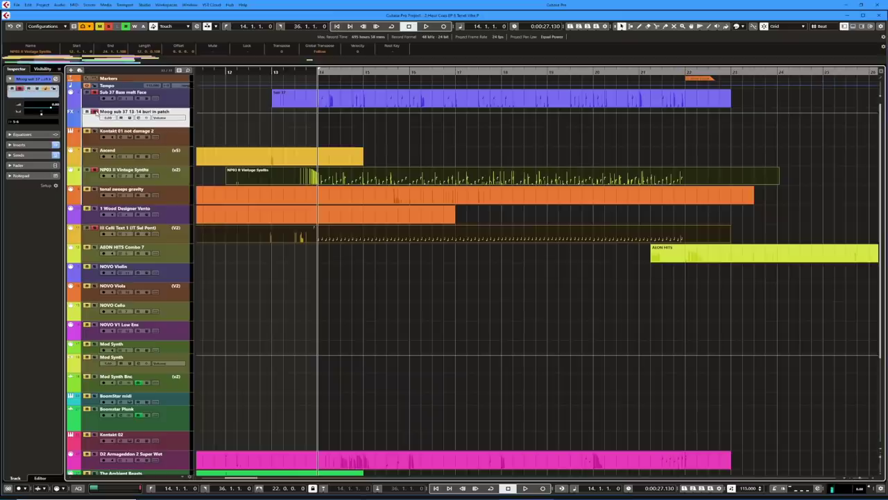
key("space")
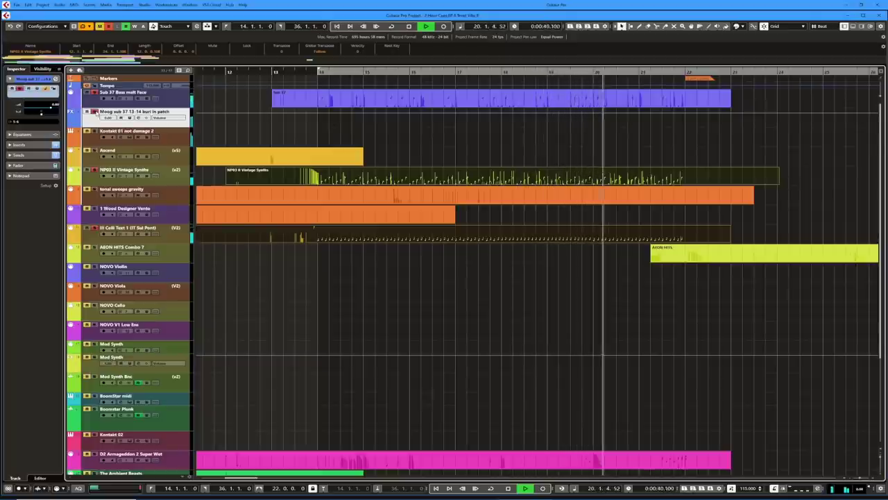
key("space")
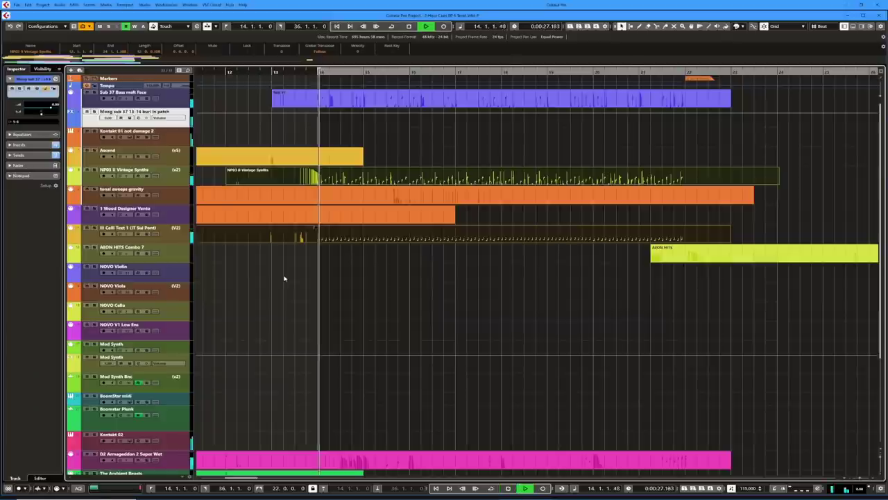
Play the unsoloed mix from bar 14 and examine the tonal sweeps gravity part's notes and volume curve in the Key Editor.
key("space")
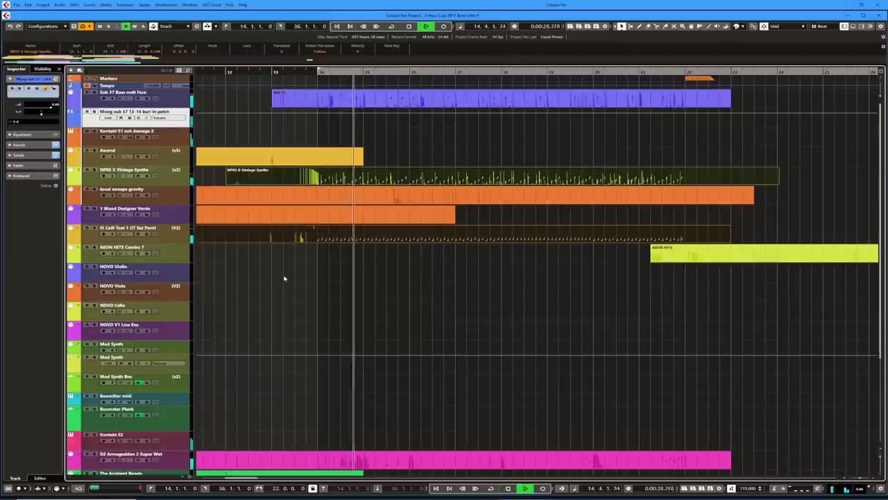
left_click(378, 215)
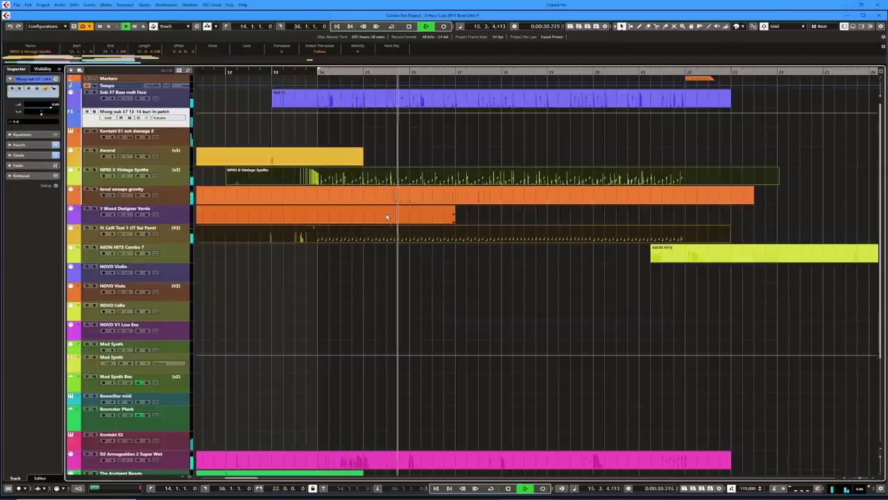
left_click(407, 199)
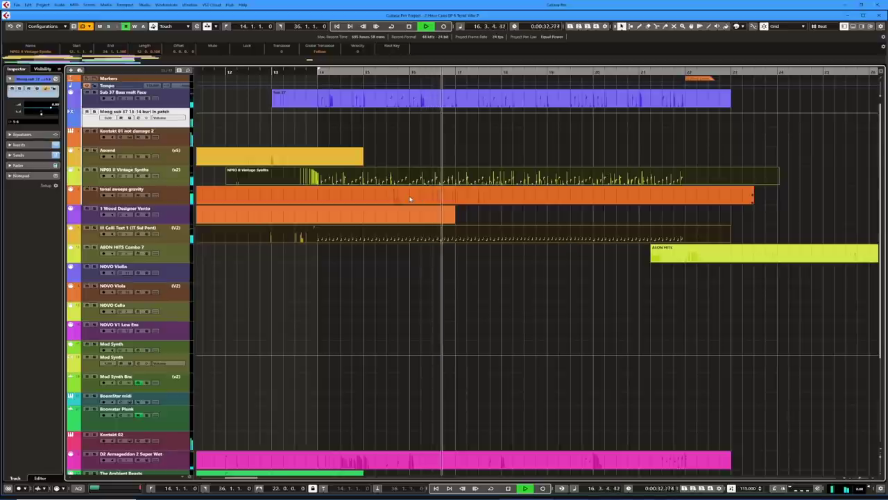
left_click(409, 199)
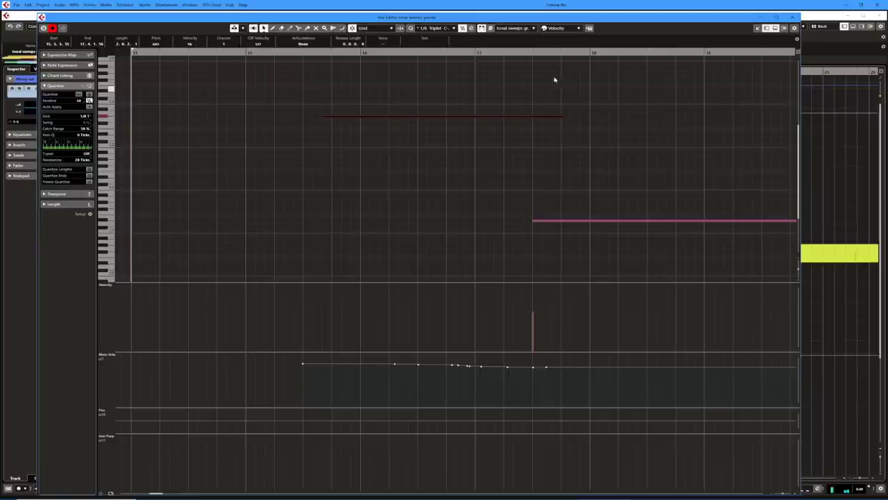
left_click(793, 17)
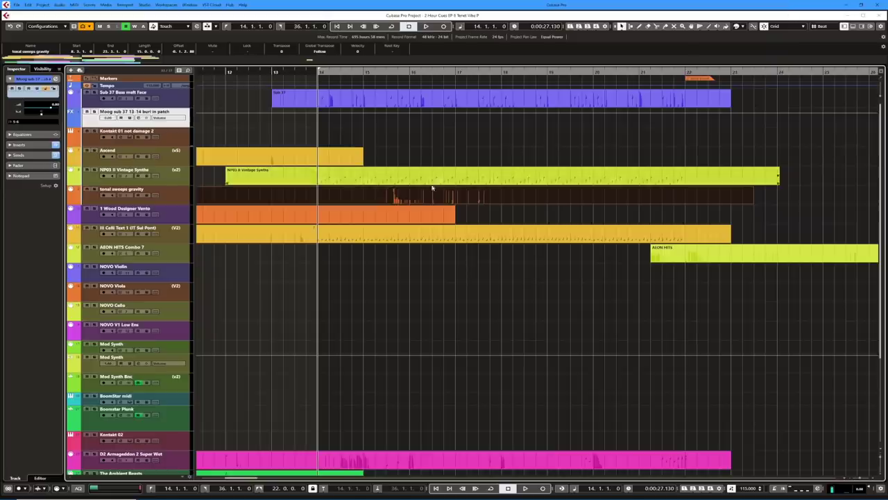
Play from bar 21 and examine the Loop Des part's filter automation in the Key Editor and in its Damage 2 instrument.
scroll(603, 194, "right", 3)
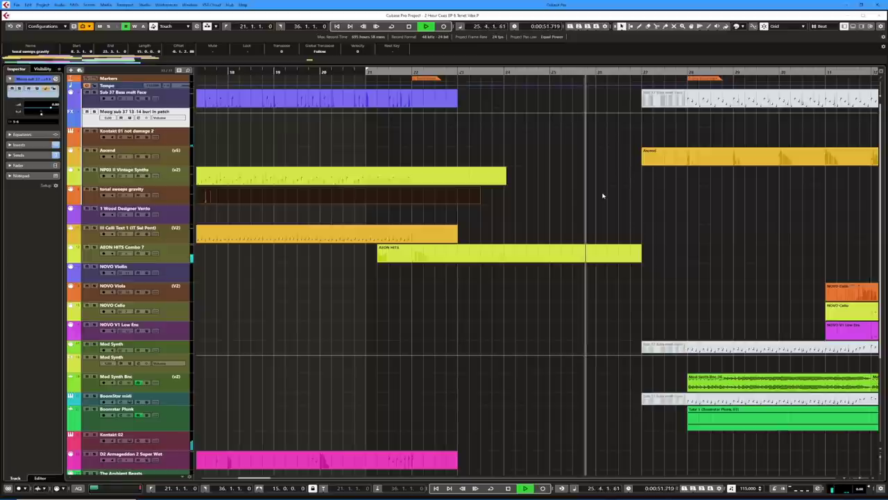
scroll(623, 239, "down", 4)
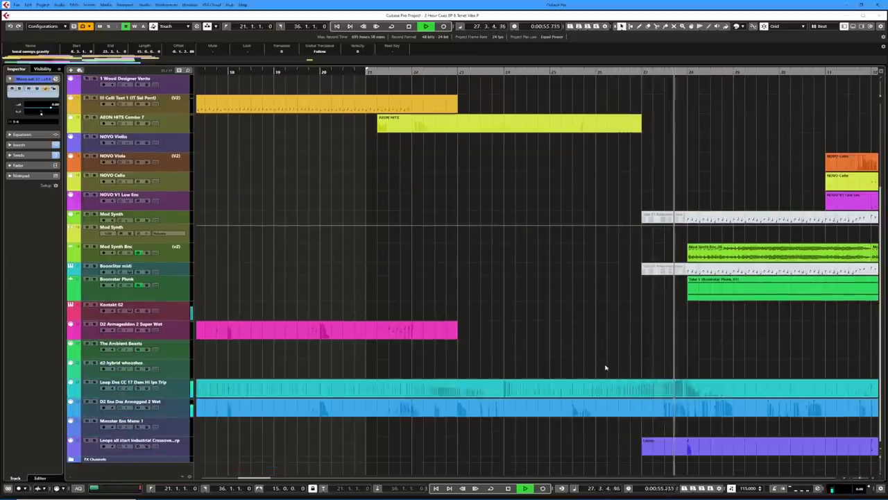
key("space")
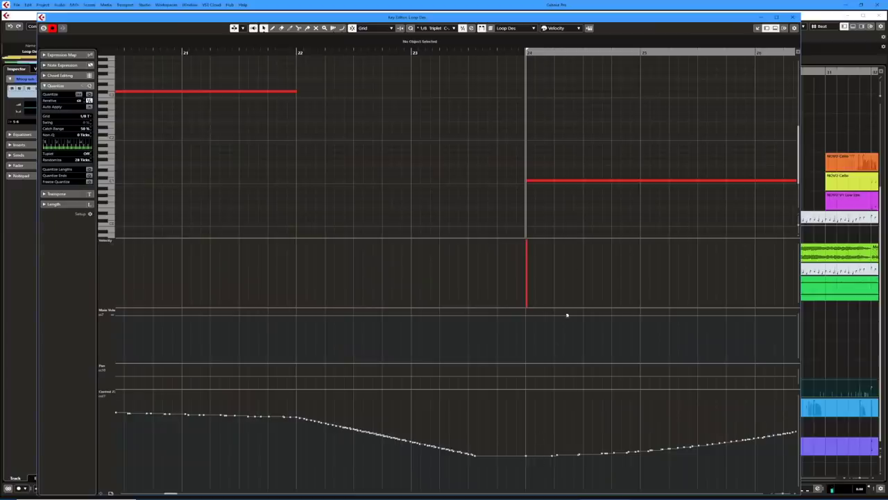
left_click(589, 29)
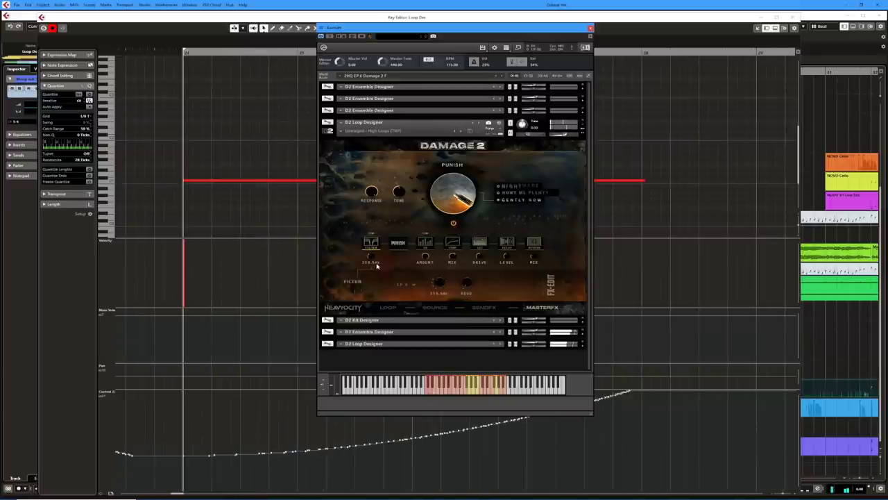
left_click(591, 28)
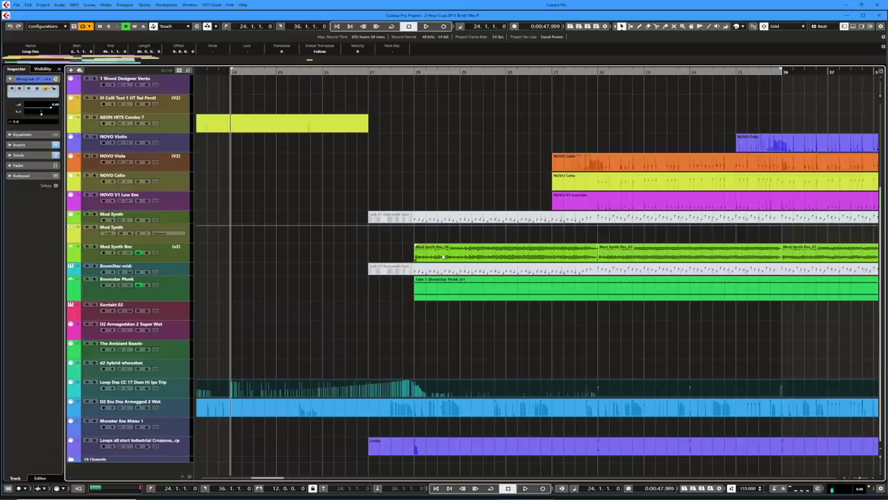
Inspect the Mod Synth Bnc and Boomstar Plunk audio from bar 28 and the muted Sub 37 Bass melt Face part from bar 27.
left_click(443, 255)
left_click(457, 285)
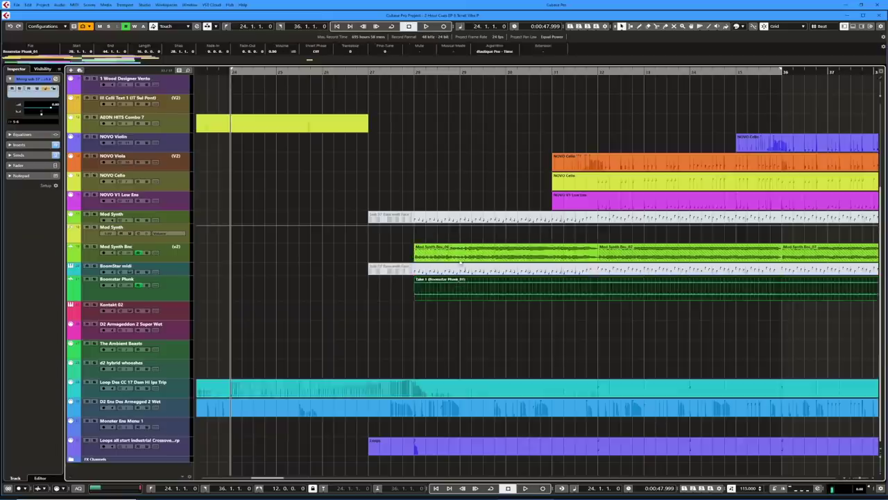
left_click(458, 254)
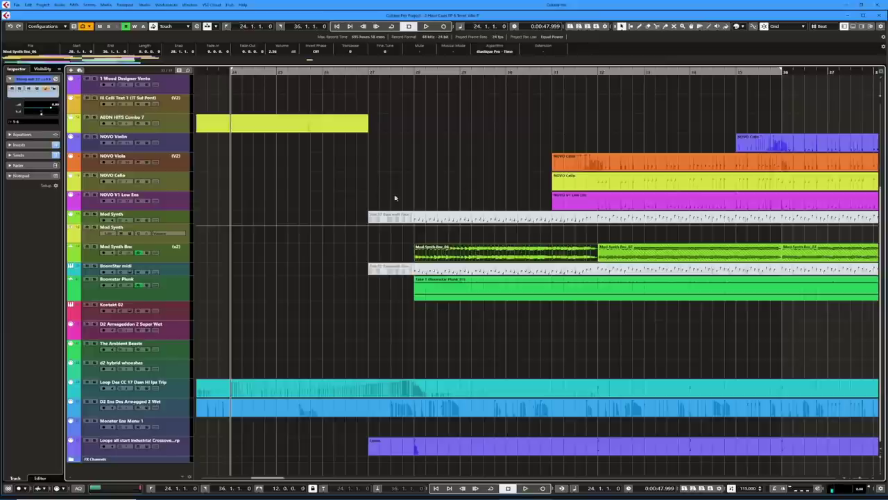
scroll(312, 138, "up", 4)
left_click(441, 103)
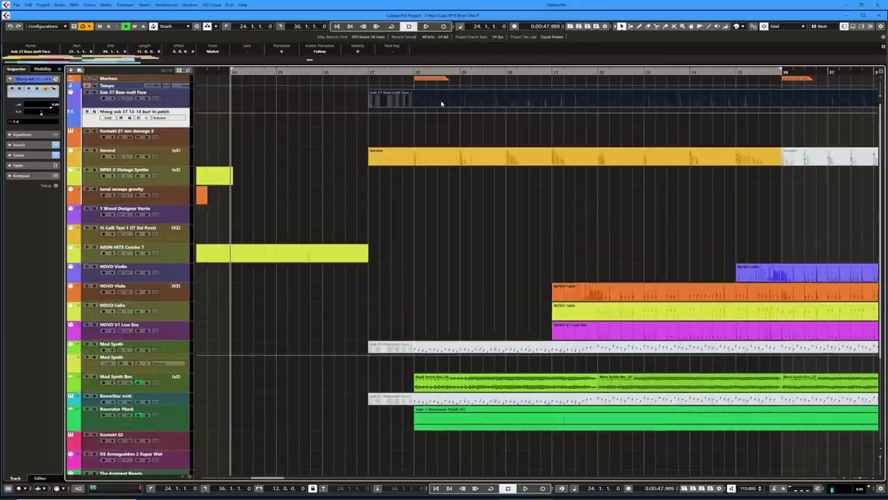
left_click(435, 130)
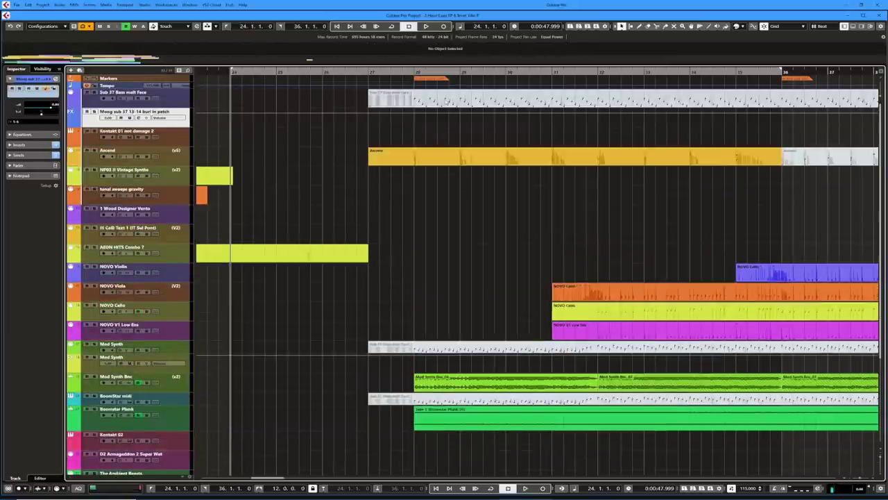
Review the arrangement after bar 27 and play the full mix from bar 28 with the synth bounces and NOVO strings.
scroll(538, 271, "right", 9)
scroll(538, 271, "left", 4)
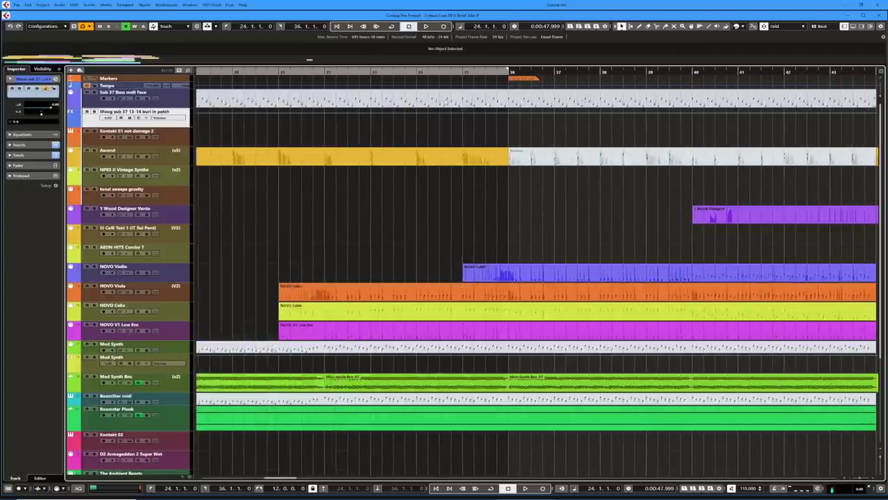
scroll(451, 176, "left", 2)
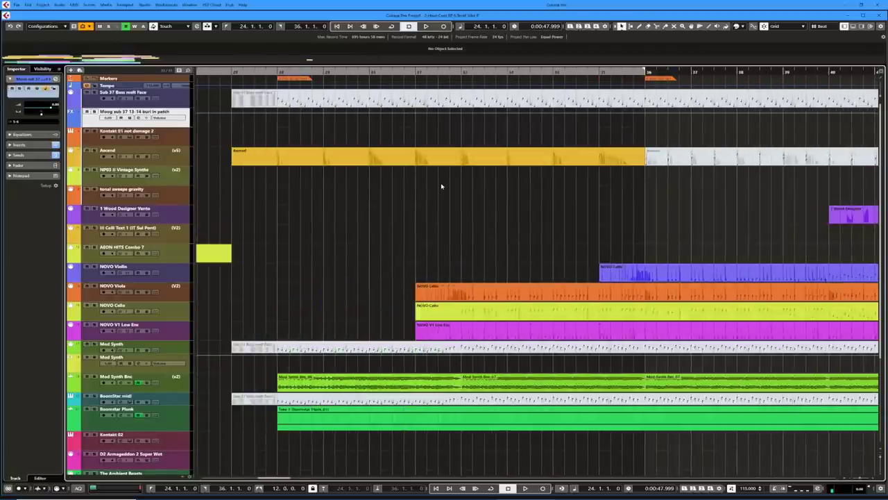
scroll(441, 186, "down", 2)
scroll(441, 186, "down", 1)
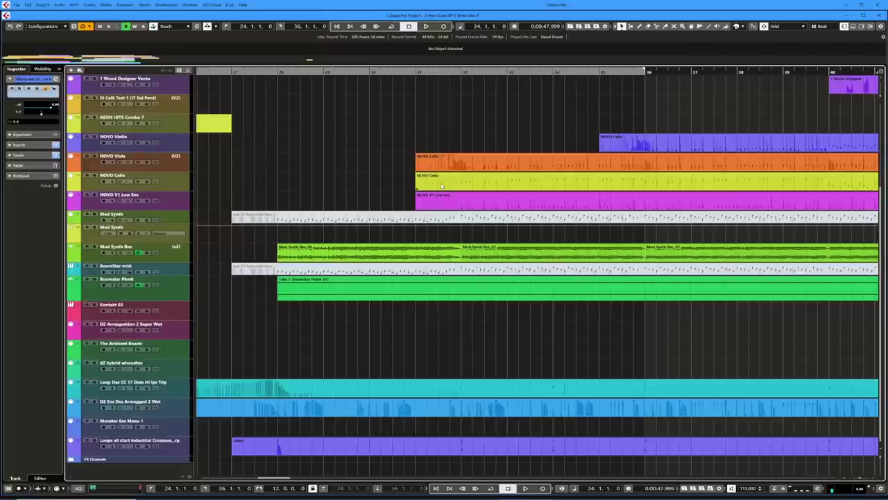
left_click(300, 257)
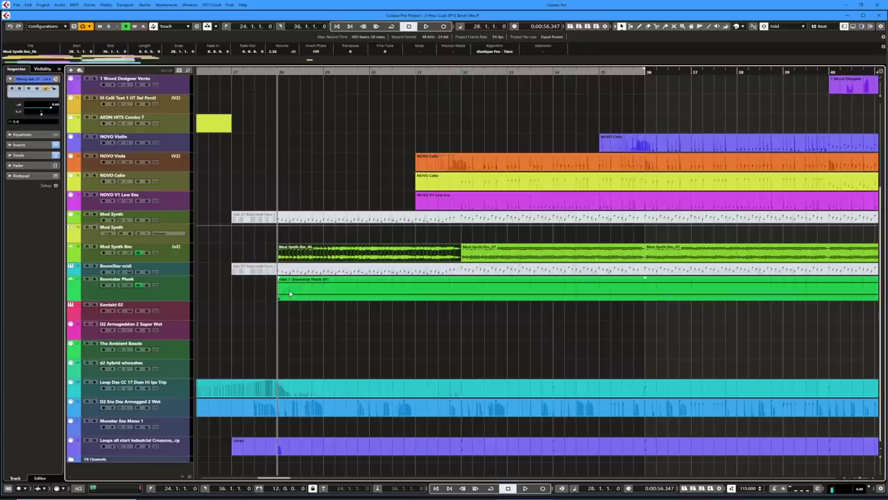
left_click(290, 293)
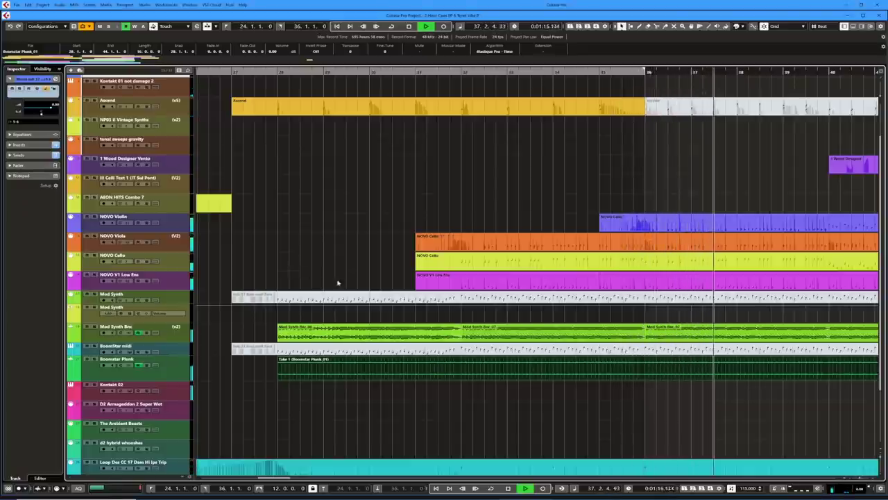
key("space")
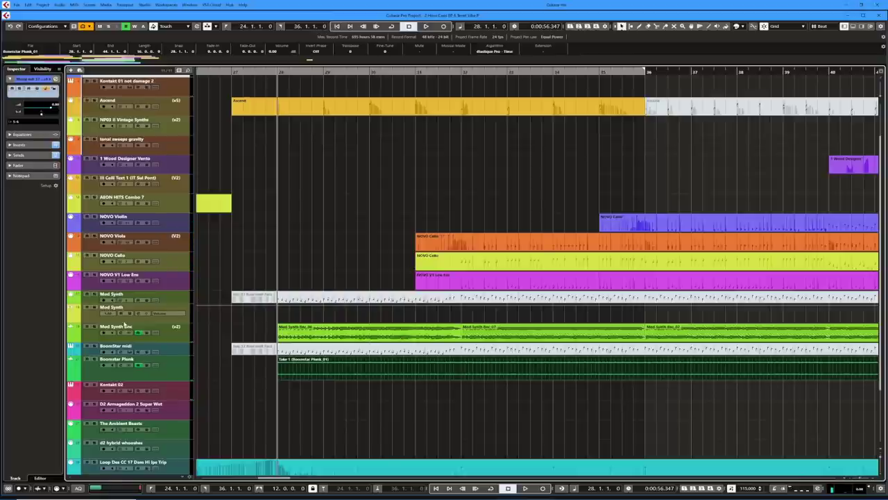
Audition the soloed Mod Synth Bnc track from bar 28 and deactivate the first send in its channel settings.
left_click(299, 333)
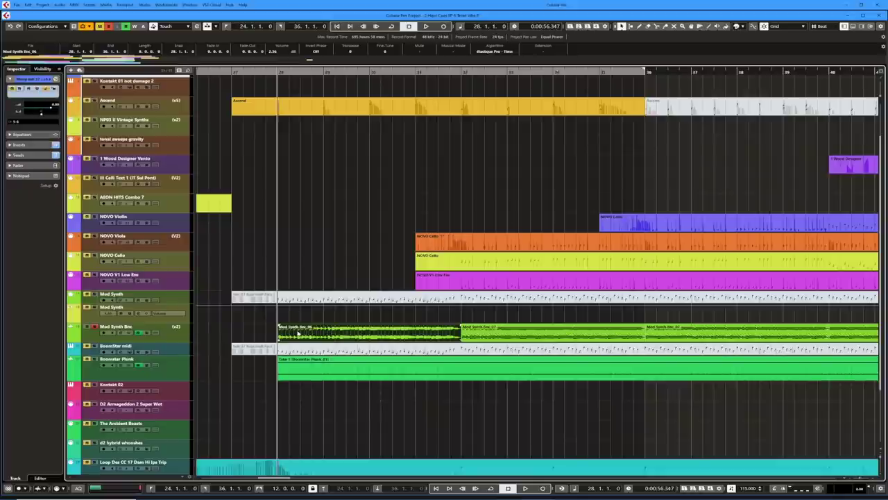
key("space")
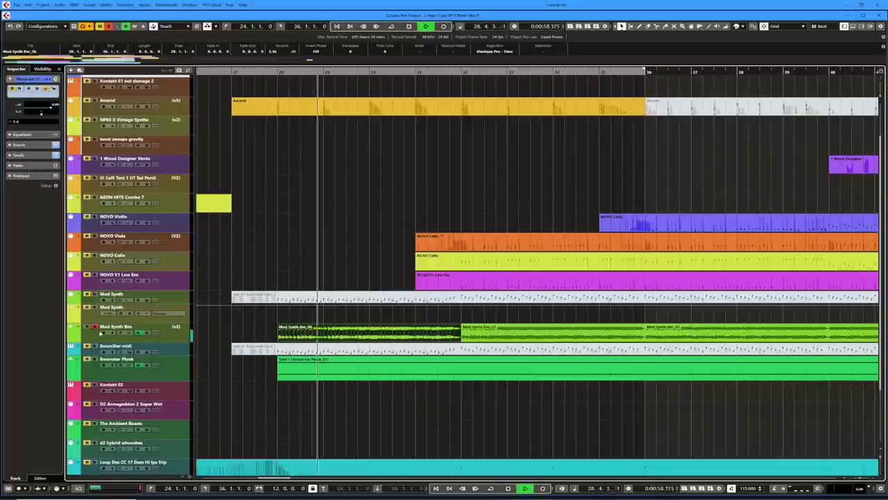
left_click(121, 336)
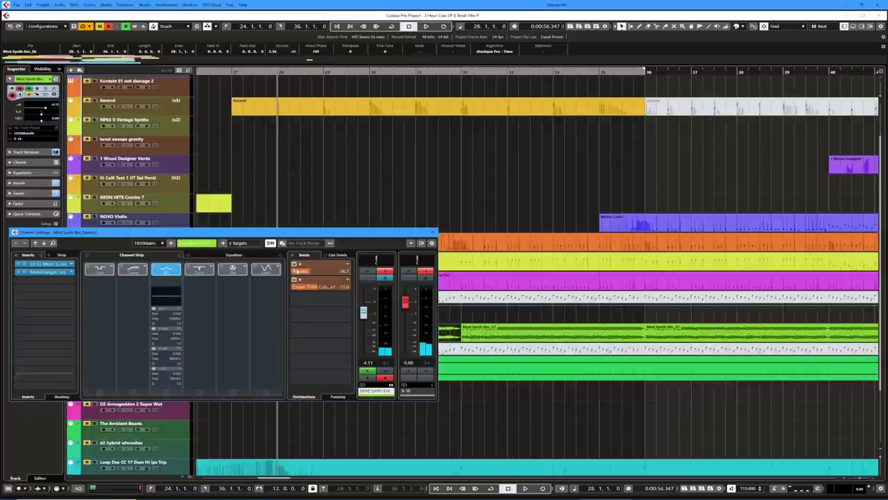
left_click(294, 266)
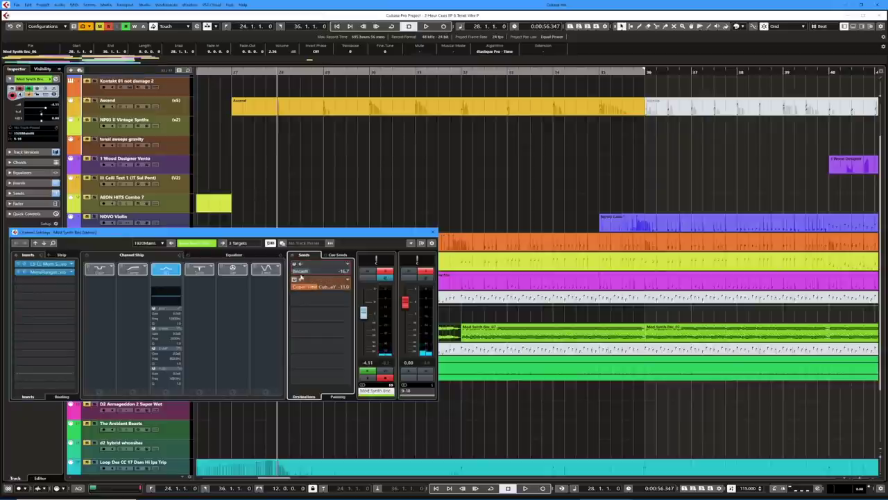
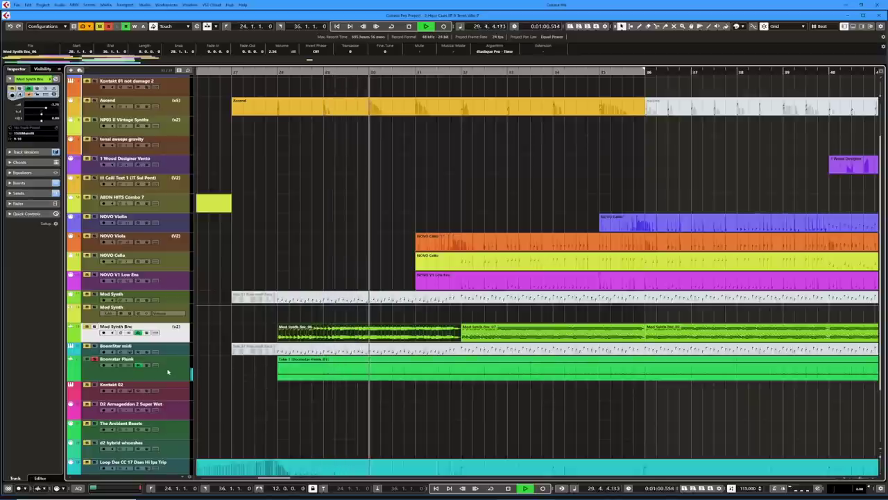
Open the channel settings of the soloed Boomstar Plunk track and deactivate its two sends for playback from bar 28.
left_click(121, 367)
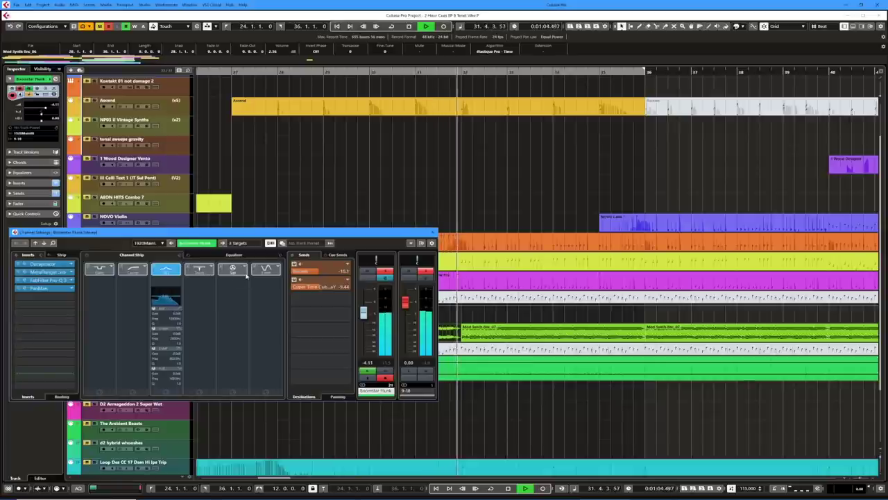
key("space")
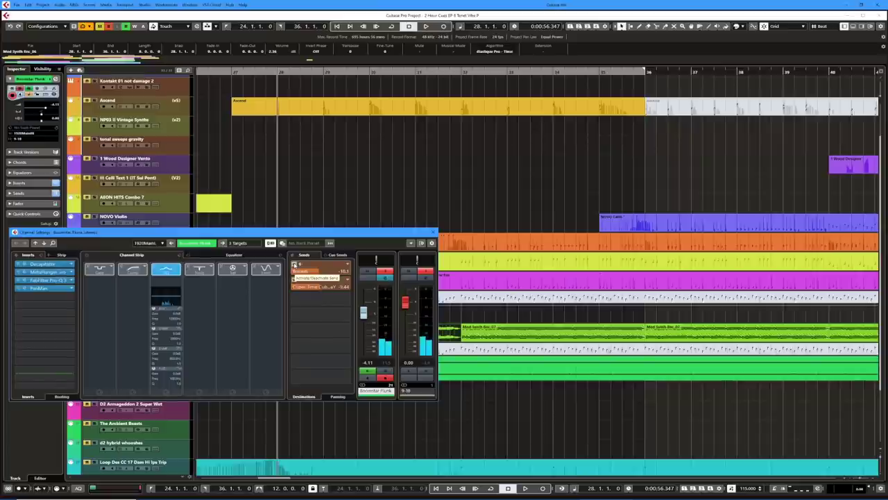
left_click(294, 264)
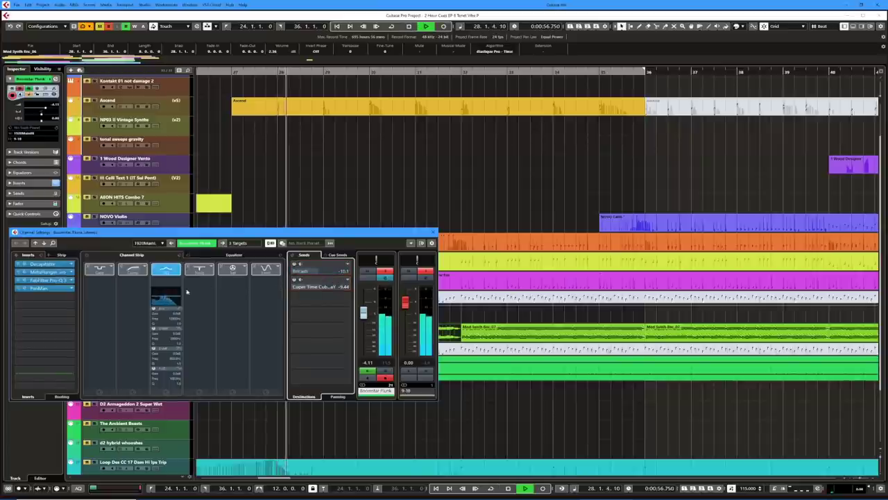
Bypass the Boomstar Plunk track's inserts and re-enable only PanMan.
left_click(16, 256)
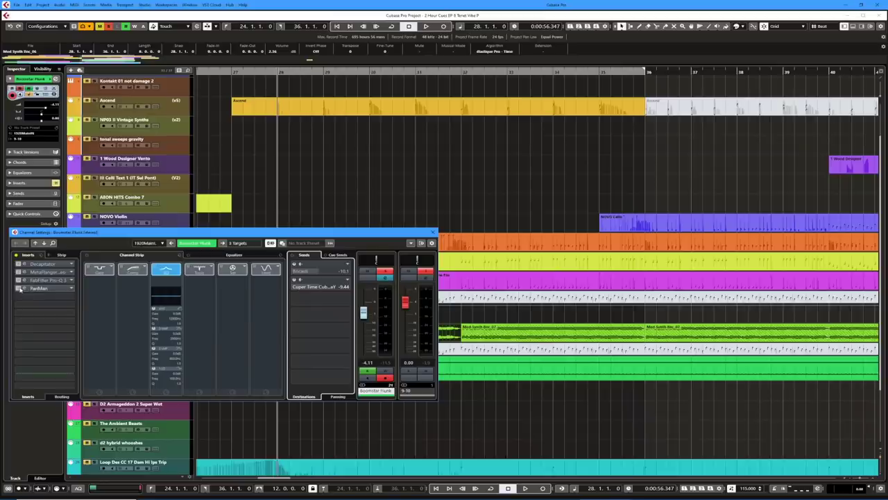
left_click(20, 288)
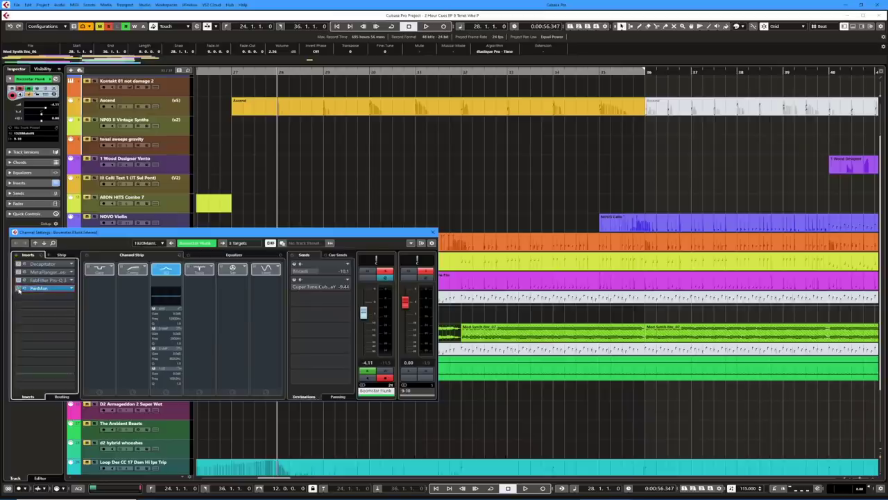
Re-enable FabFilter Pro-Q 3, the MetaFlanger and Decapitator on Boomstar Plunk one by one while auditioning the sound from bar 28.
key("space")
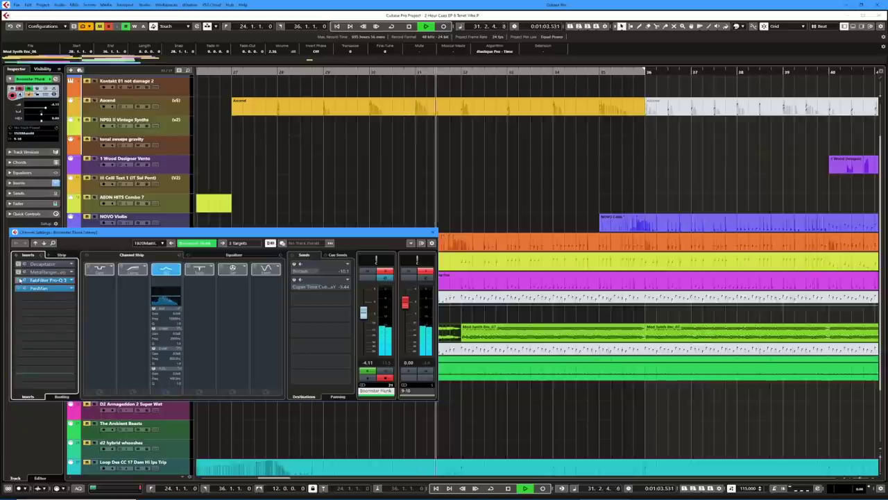
key("space")
key("space")
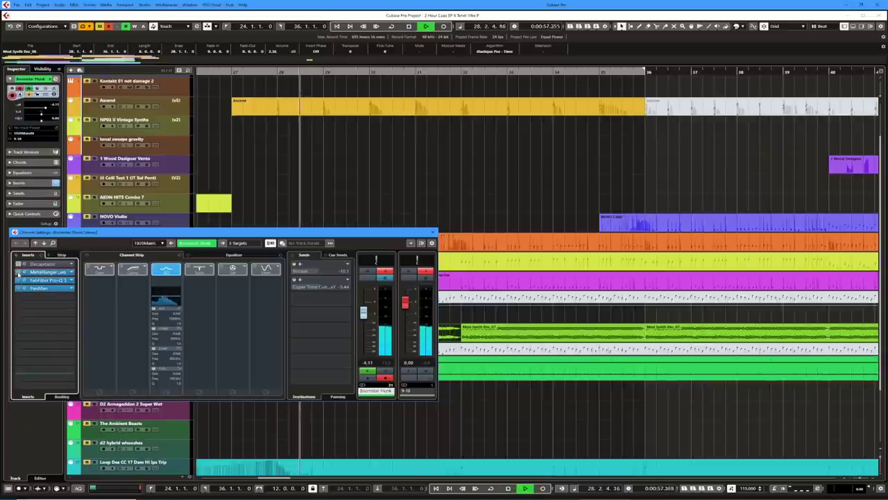
key("space")
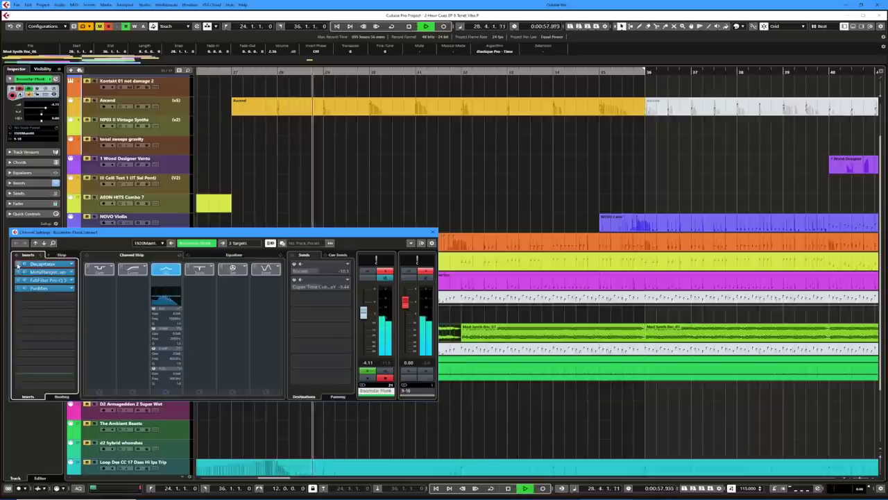
key("space")
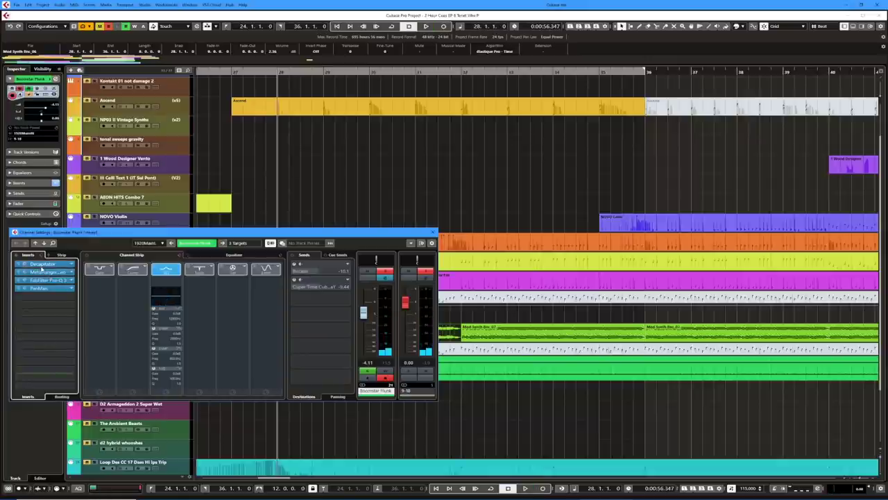
Reactivate the two Boomstar Plunk sends, play the track from bar 28 with them, and close its channel settings.
left_click(295, 266)
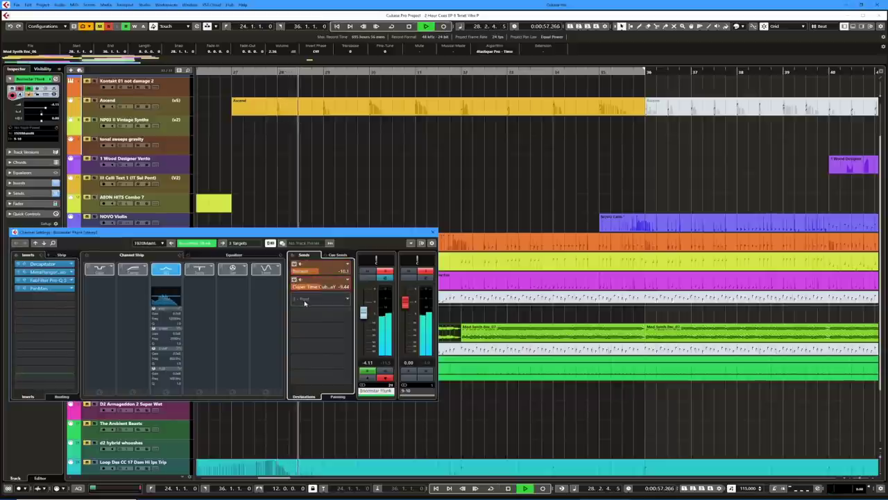
key("space")
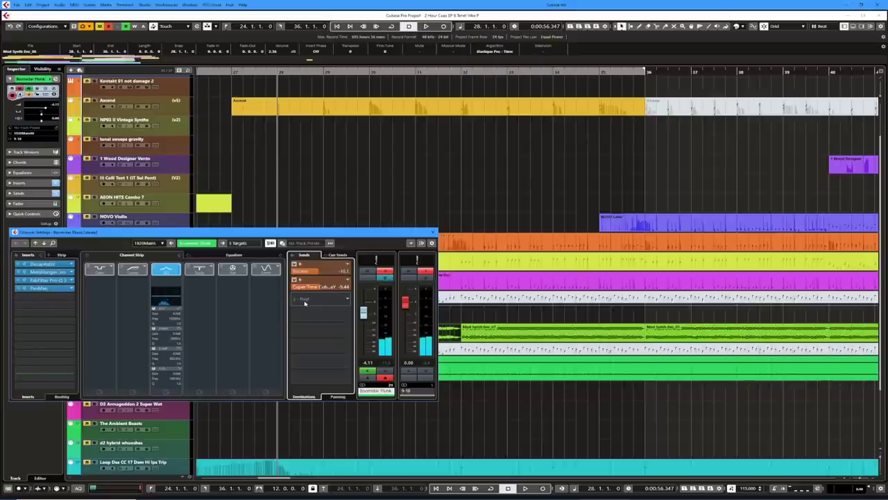
key("space")
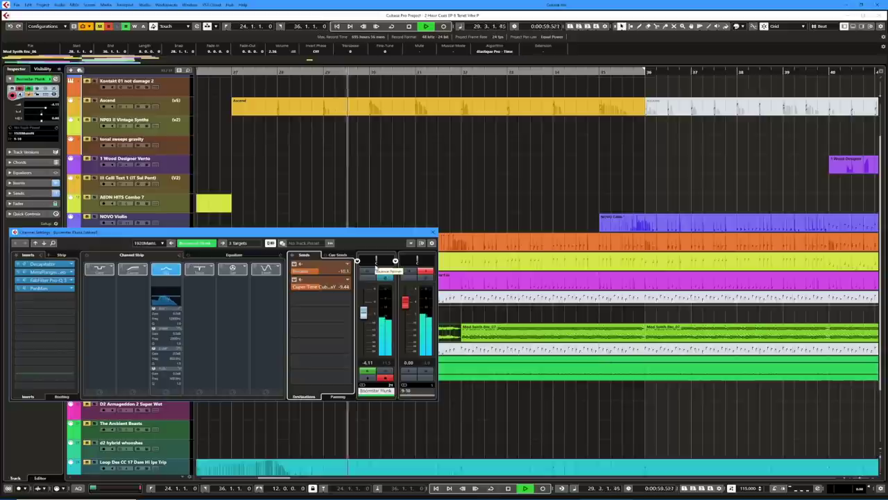
key("space")
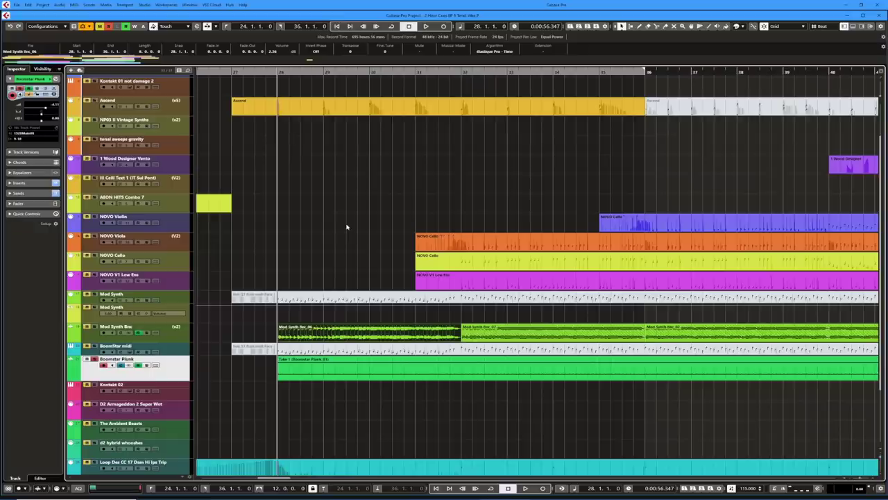
Select the Boomstar Plunk take and audition it together with the soloed Mod Synth Bnc track from bar 28.
left_click(297, 363)
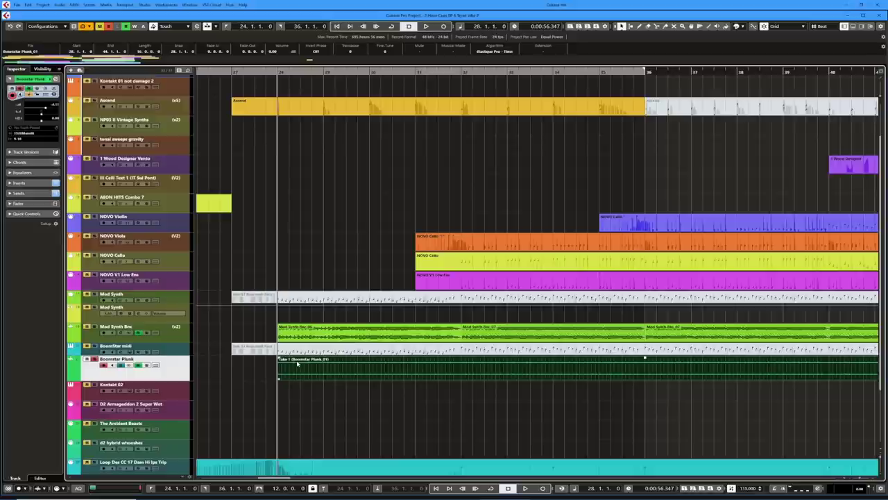
key("space")
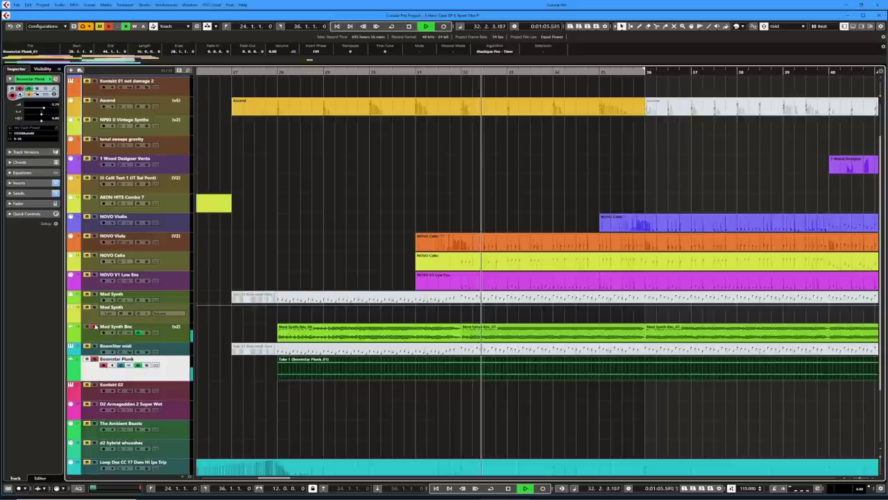
scroll(244, 331, "up", 3)
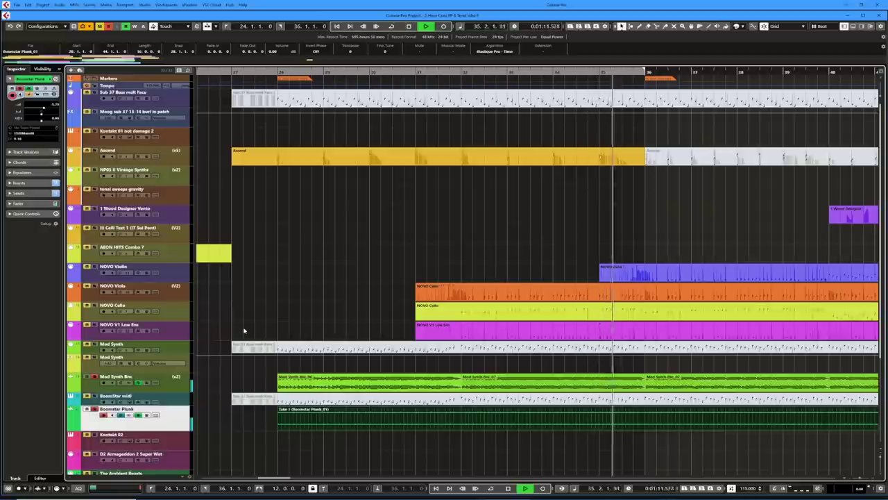
key("space")
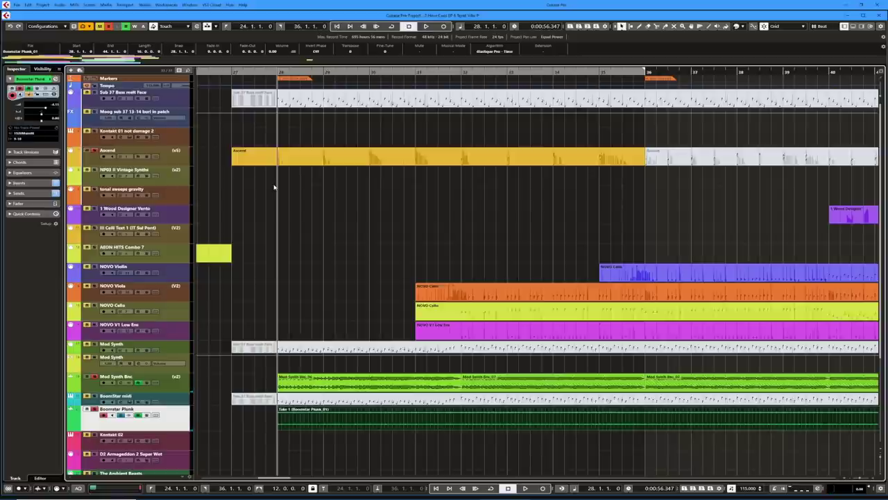
Play Ascend soloed with the two synths from bar 28 and examine its notes up to bar 36 in the Key Editor.
key("space")
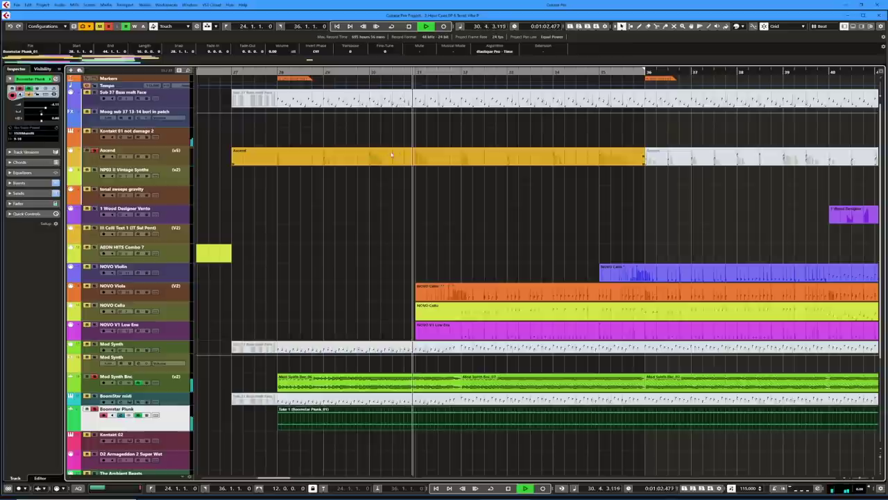
key("space")
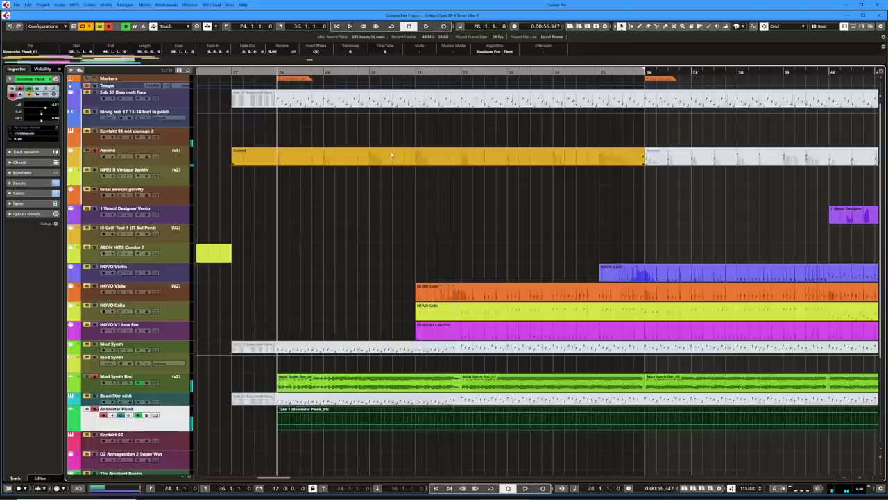
double_click(391, 155)
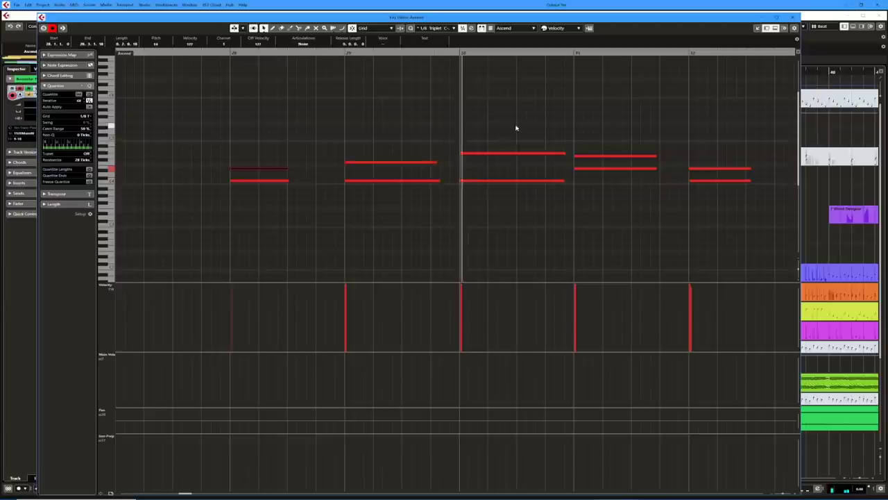
key("g")
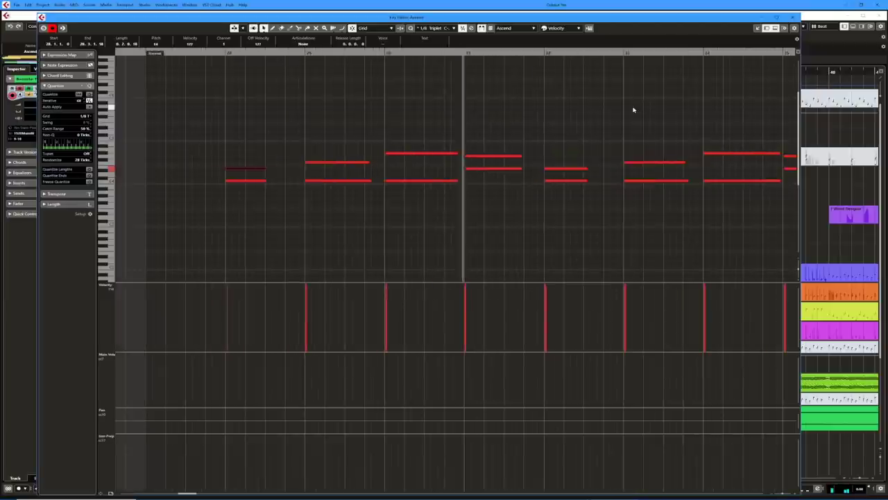
key("f")
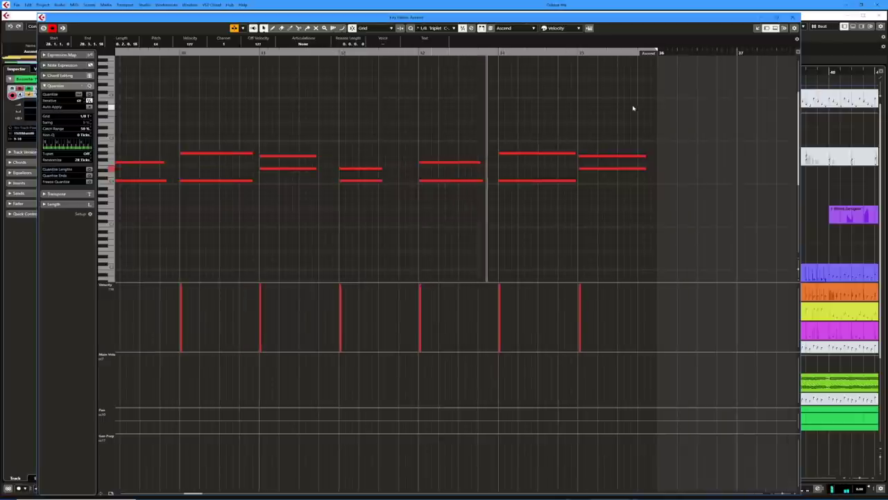
left_click(795, 17)
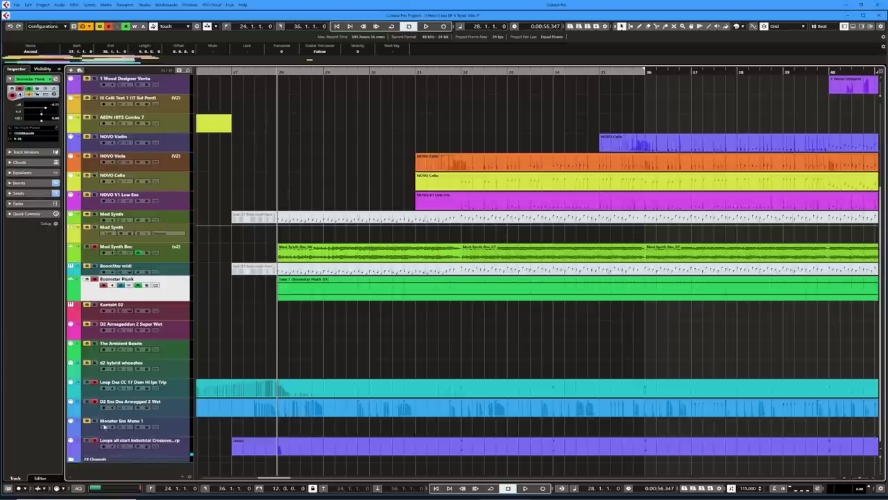
Audition the Loop Des, D2 Ens Des Armagged 2 Wet and industrial Loops tracks with the synths from bar 28 and clear the solos.
key("space")
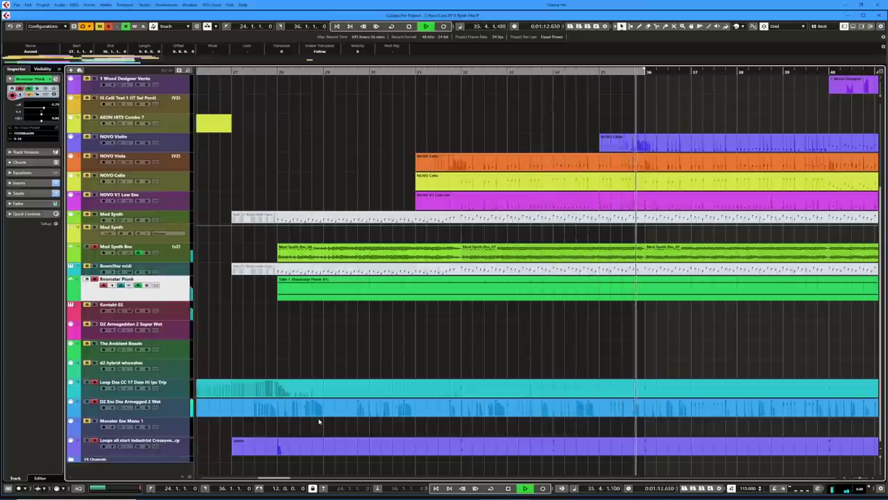
key("space")
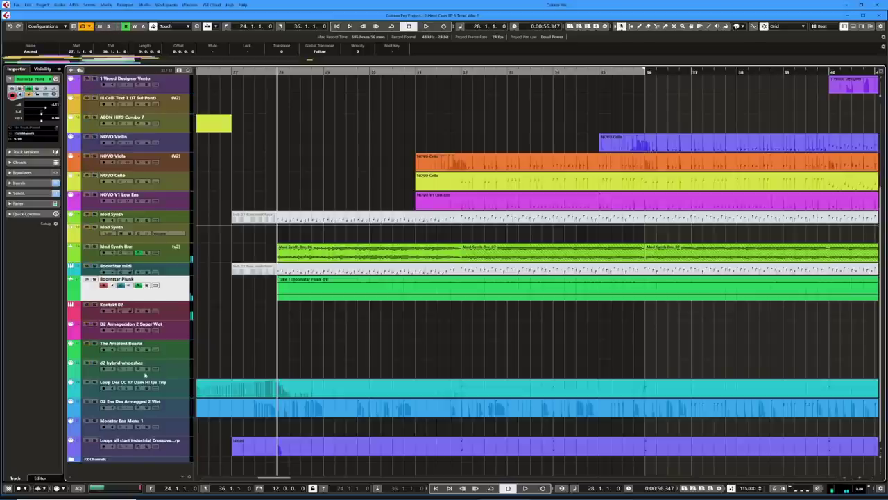
Examine the Loop Des part's notes and controller curve in the Key Editor and inspect the Loop page of its Damage 2 Loop Designer.
left_click(274, 394)
double_click(296, 396)
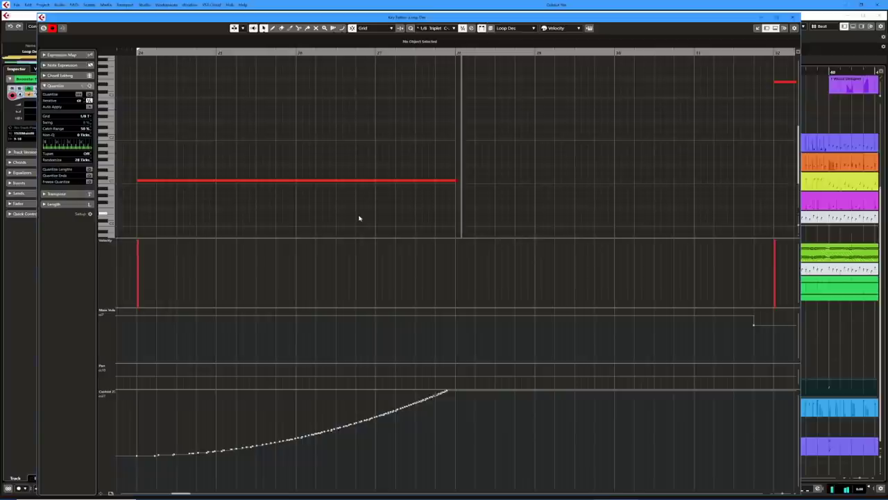
key("f")
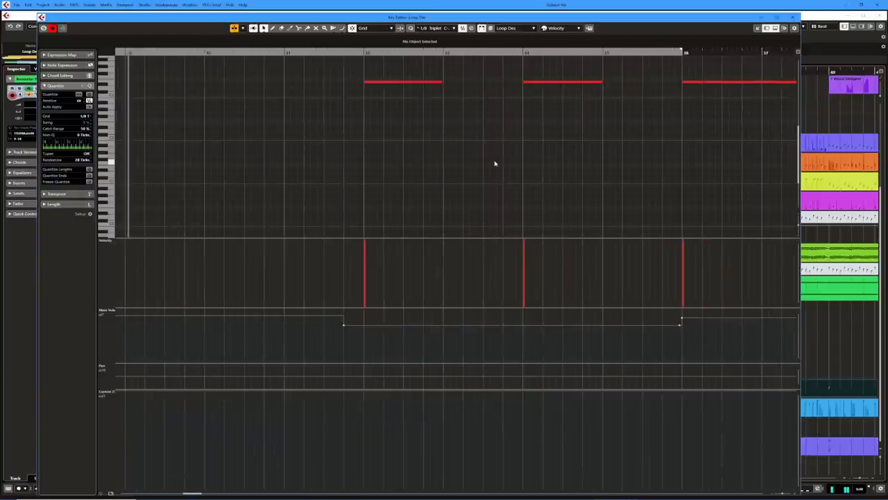
scroll(429, 155, "up", 3)
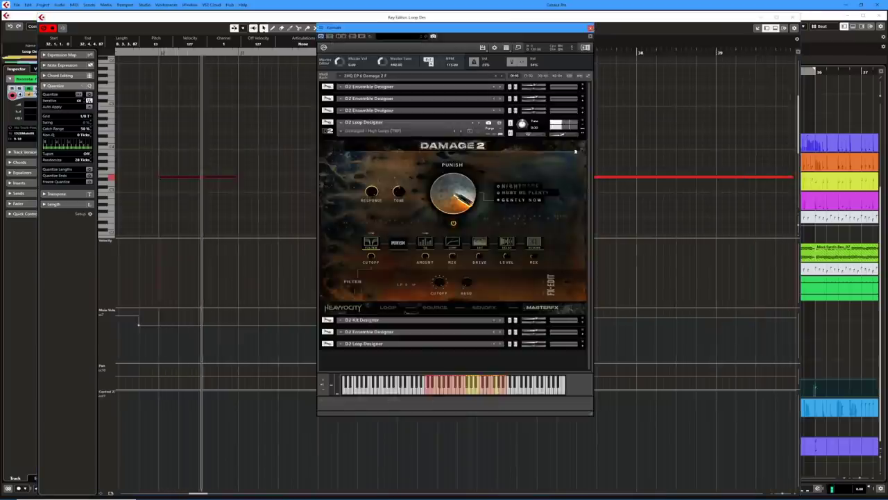
left_click(388, 308)
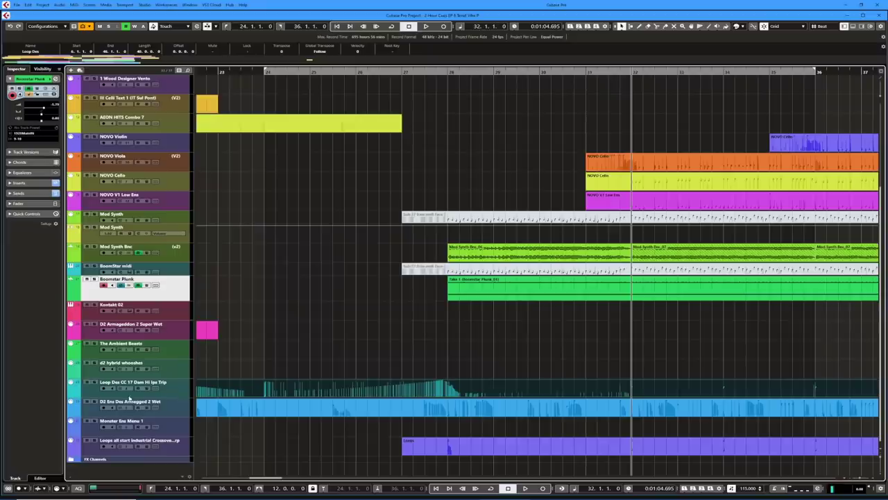
Solo D2 Ens Des Armagged 2 Wet, play its part from bar 25 in the Key Editor, and inspect its Damage 2 drum settings.
left_click(95, 402)
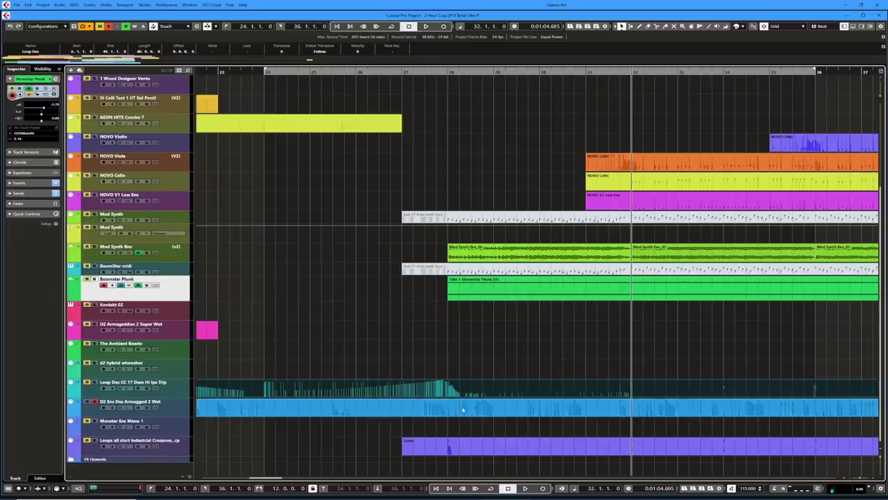
double_click(463, 410)
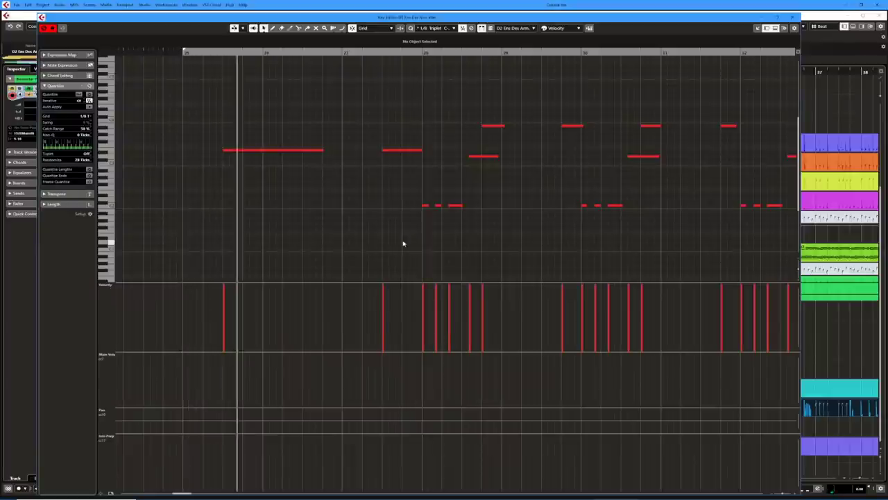
key("space")
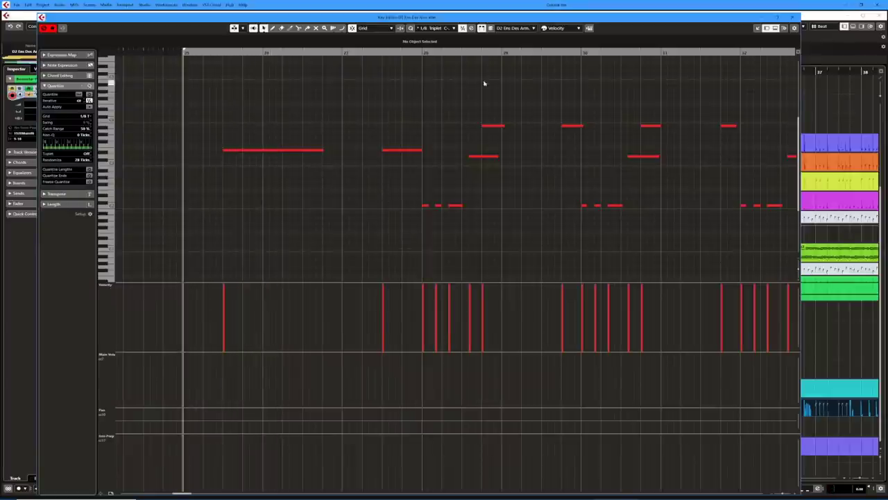
key("space")
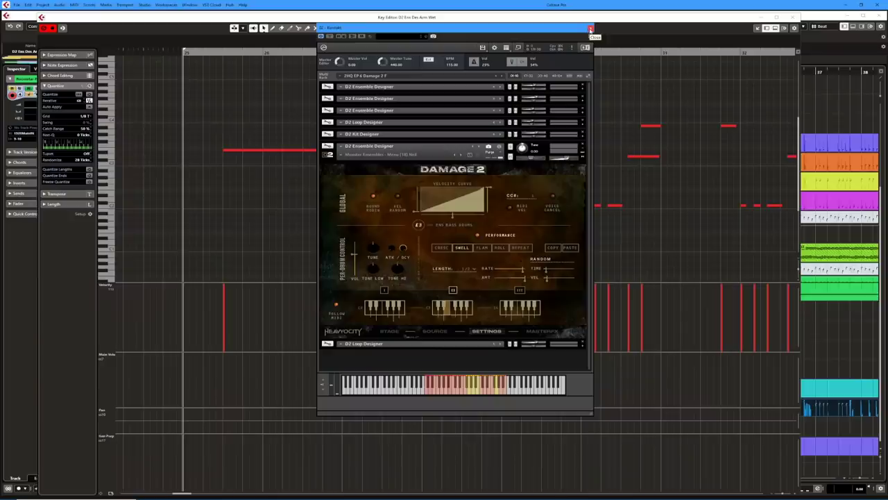
left_click(591, 29)
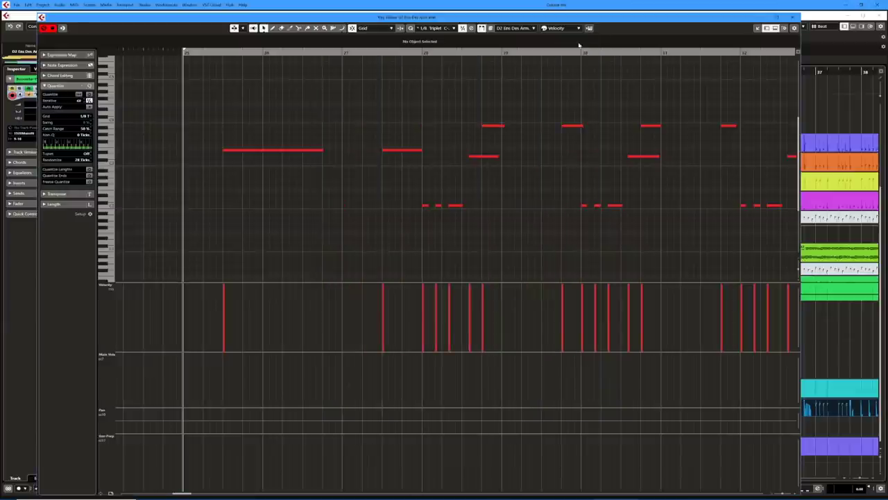
Play the ensemble drum pattern from bar 25 again and inspect the D3 drum's performance settings in Damage 2 Ensemble Designer.
key("space")
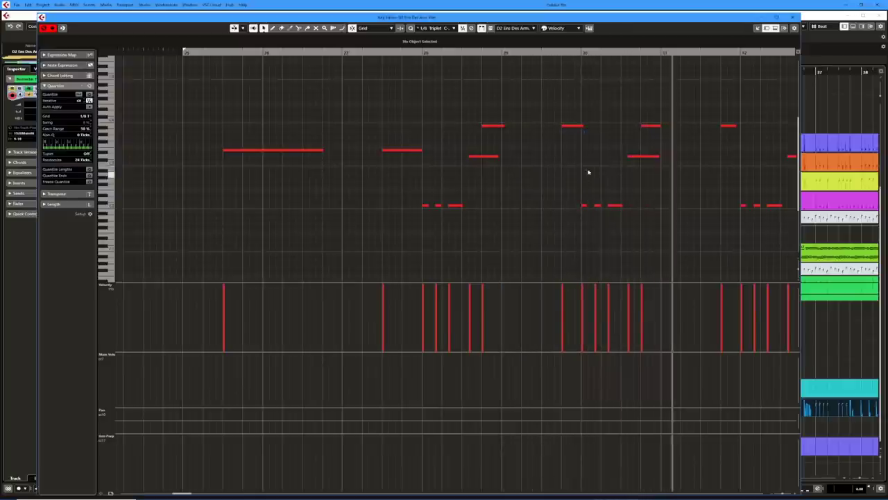
key("space")
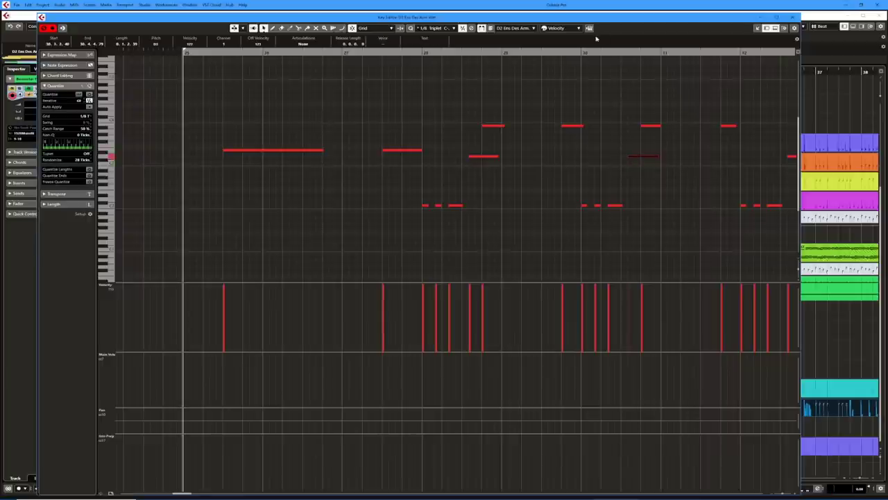
key("F11")
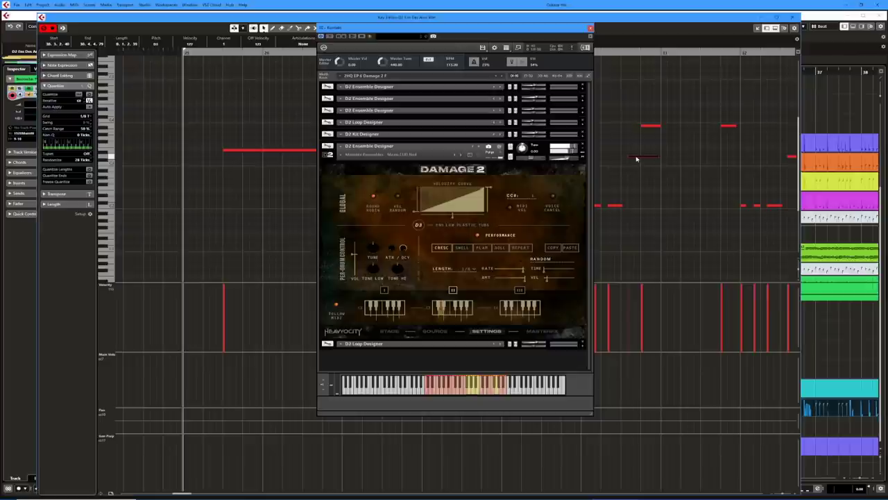
left_click(591, 28)
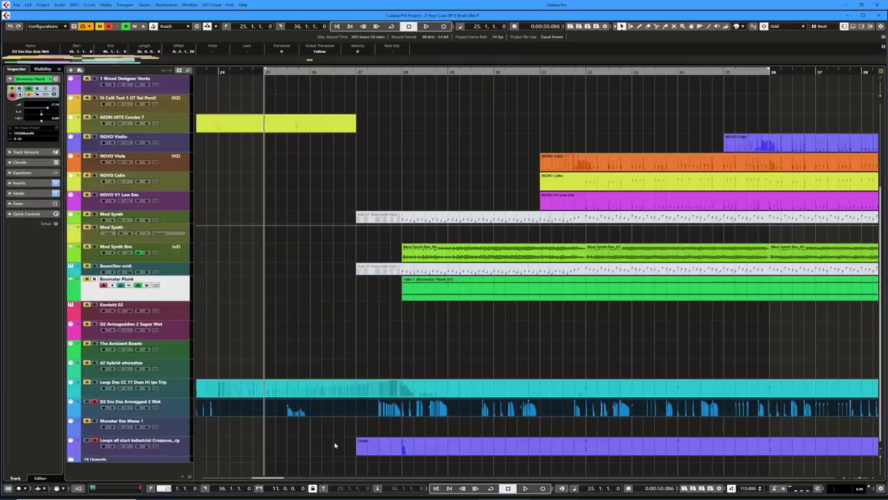
Play the soloed industrial Loops and D2 Ens Des tracks from bar 28, inspect the Loops part, and audition the unsoloed full mix.
key("space")
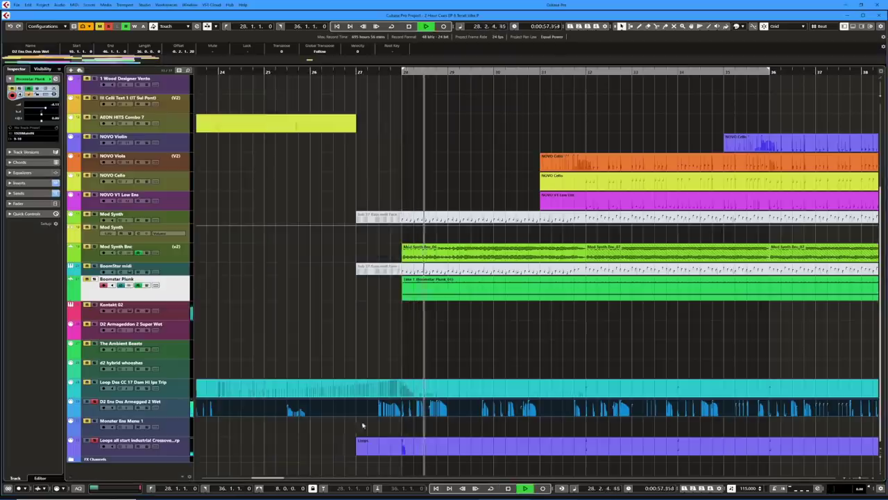
double_click(503, 448)
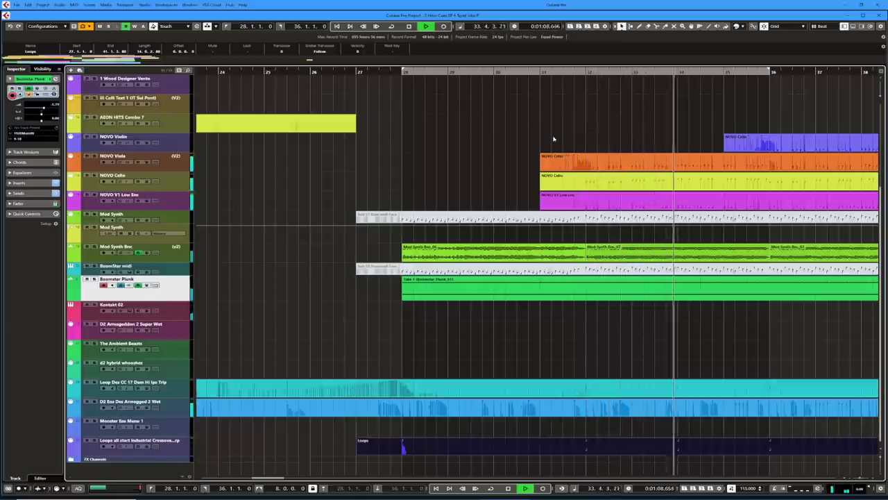
Play the full mix onward past bar 39, following the added NOVO string parts in the arrangement.
scroll(601, 135, "right", 1)
scroll(601, 134, "right", 3)
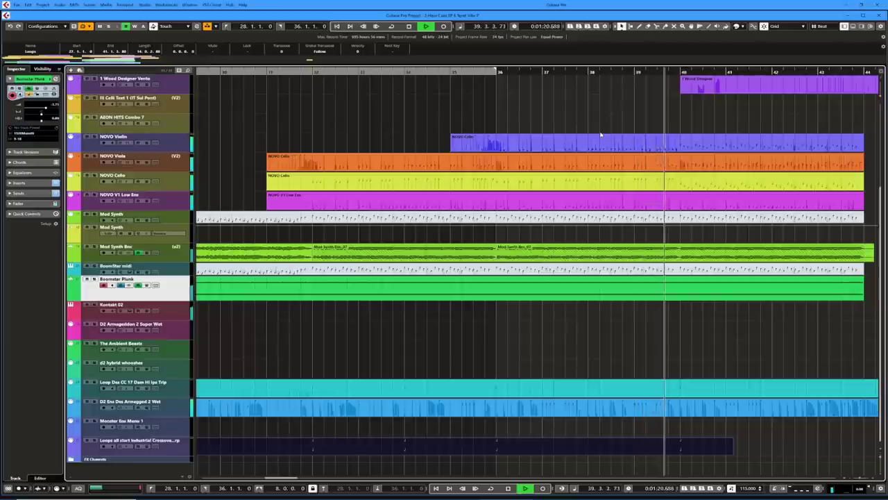
key("space")
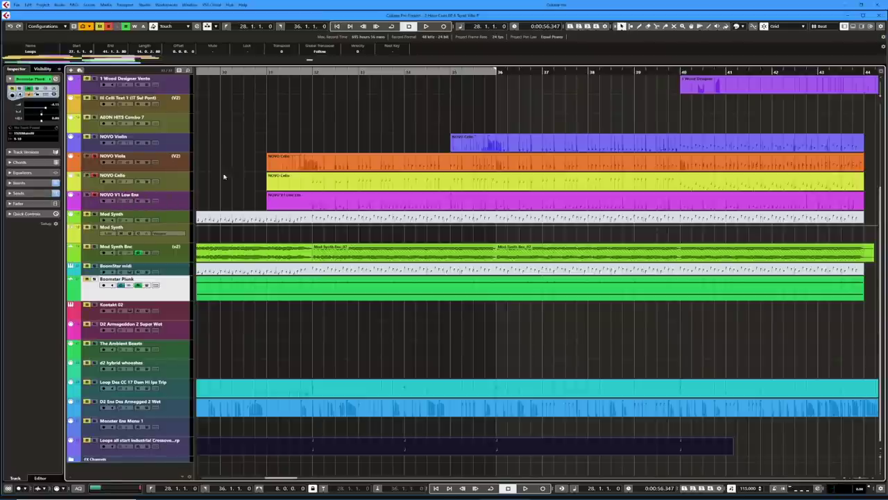
Set the left locator to bar 32 and audition the soloed NOVO string tracks from there.
left_click(313, 72, "ctrl")
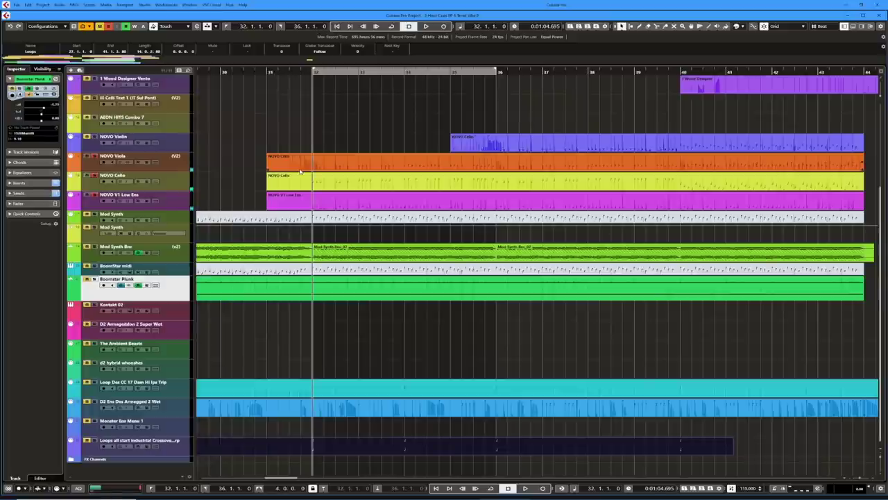
key("space")
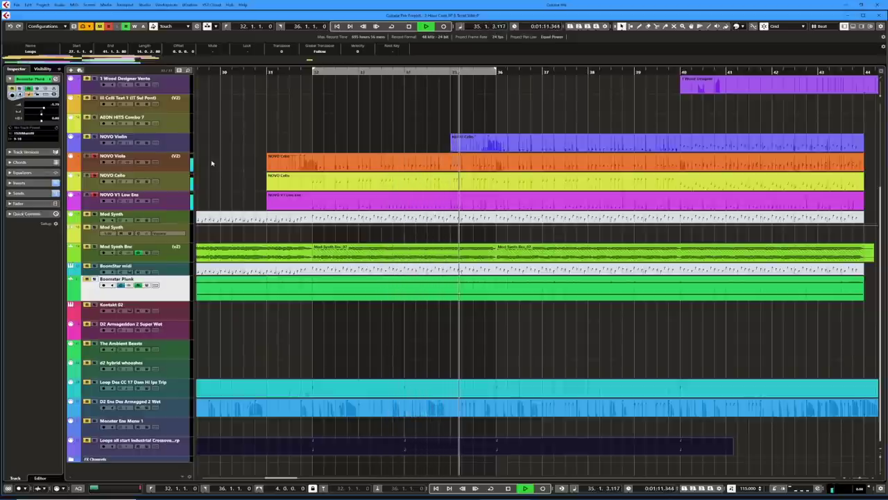
key("space")
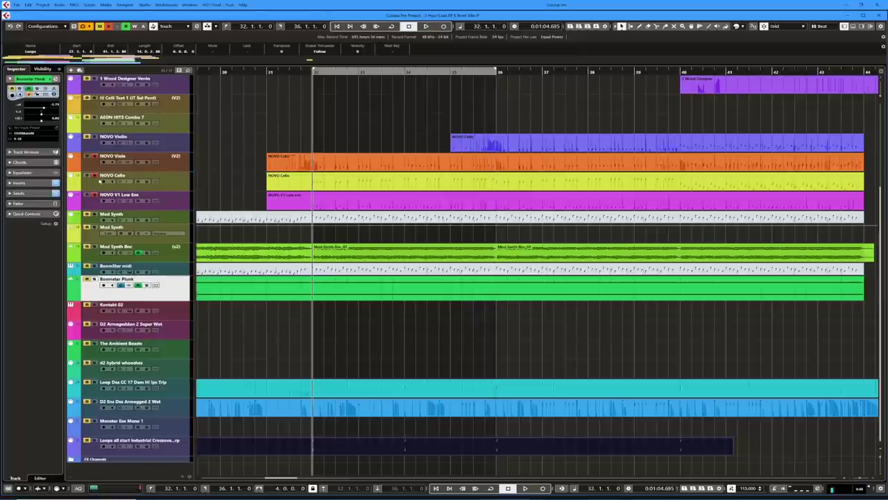
Inspect the NOVO Viola part's notes from bar 32 in the Key Editor, followed by the NOVO Cello part's notes.
left_click(329, 165)
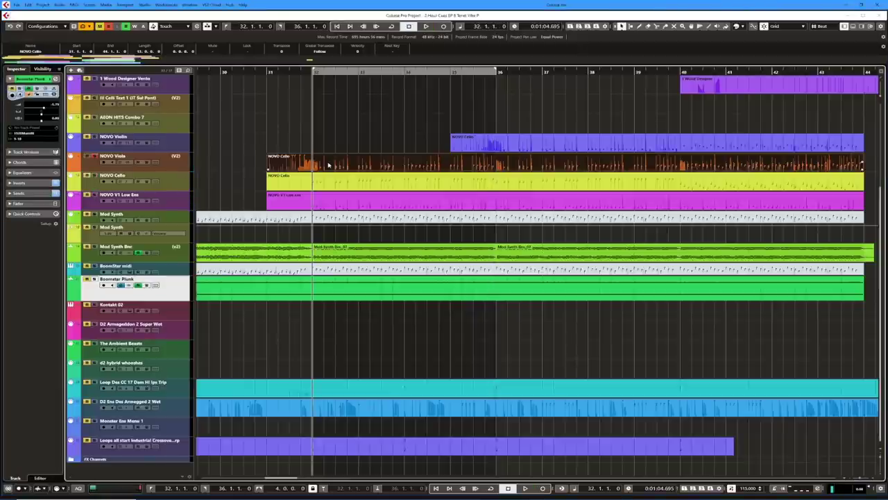
double_click(329, 165)
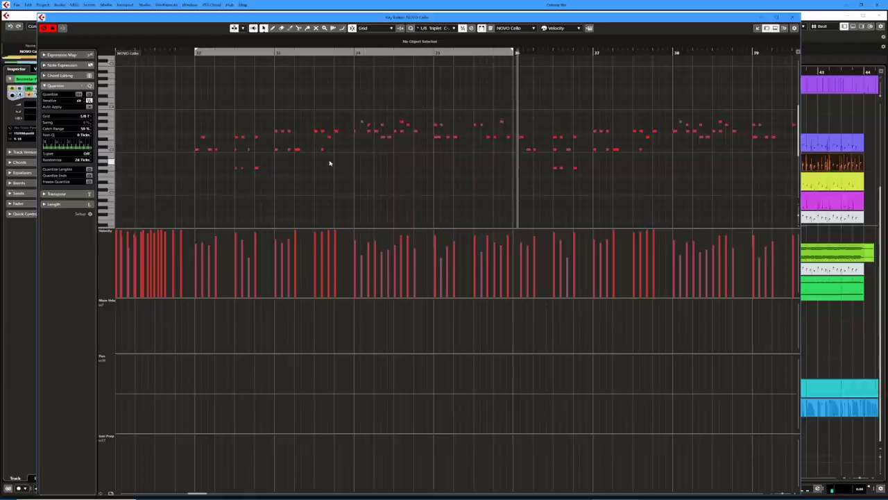
key("ctrl+e")
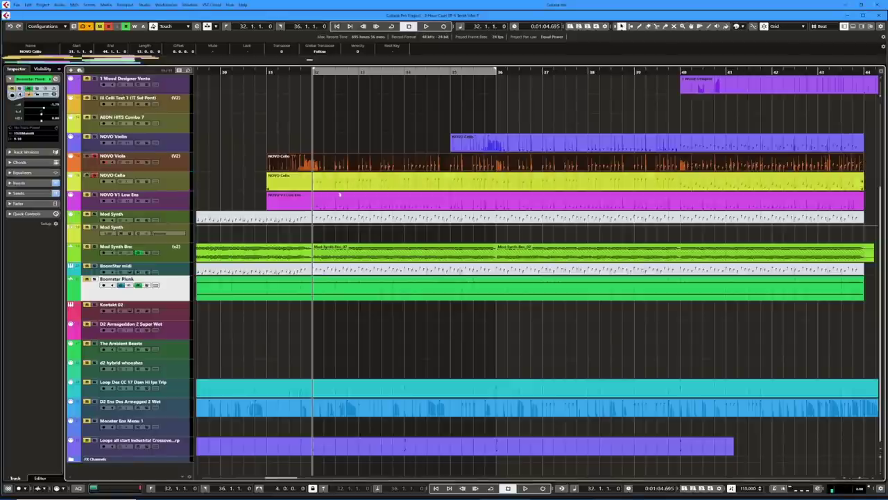
double_click(388, 189)
key("space")
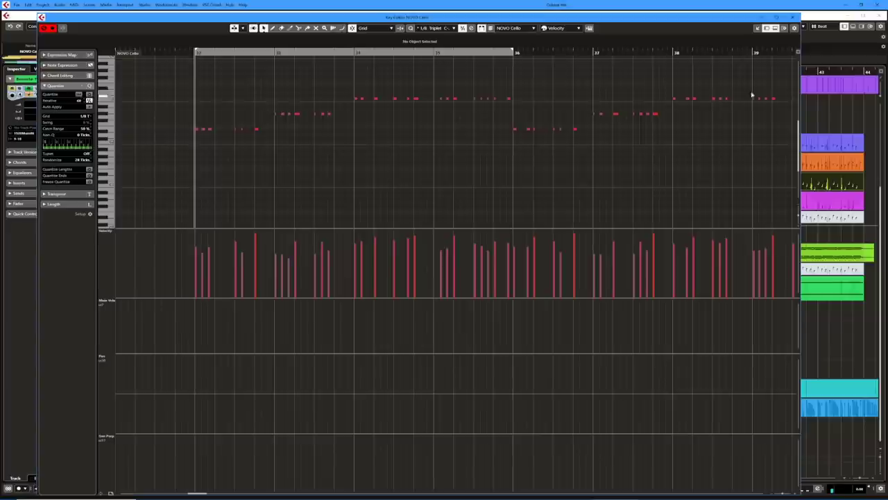
left_click(793, 18)
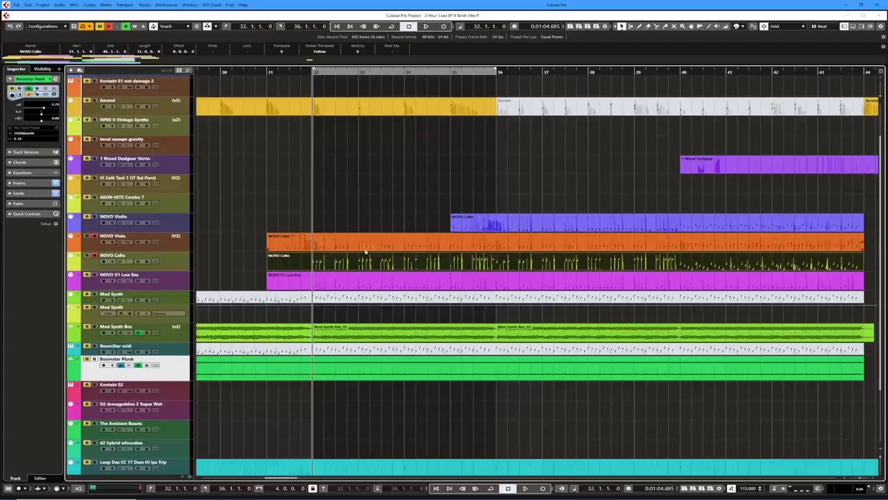
Select the NOVO Viola and Cello parts together, play them from bar 32, and compare their notes in one Key Editor.
left_click(340, 240)
left_click(340, 241, "shift")
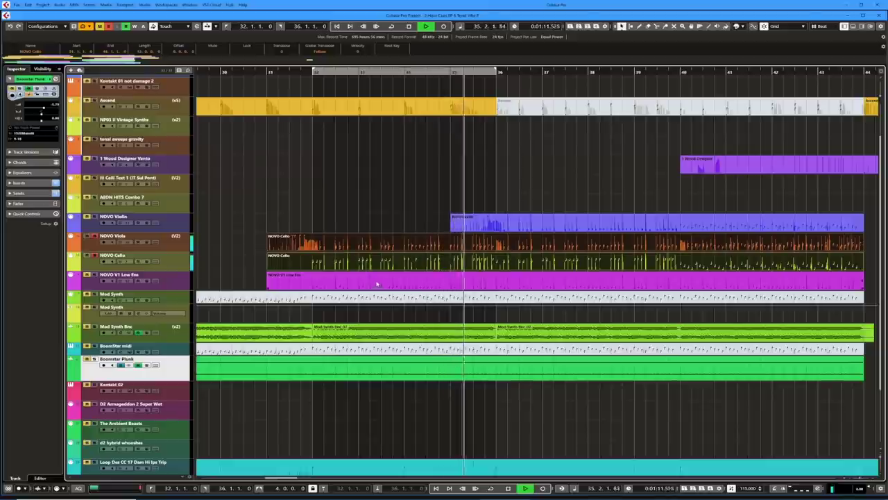
key("space")
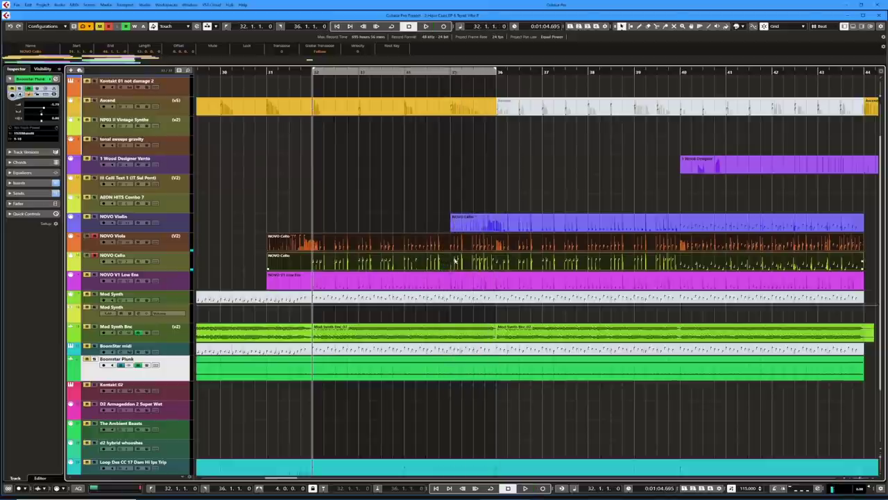
double_click(419, 251)
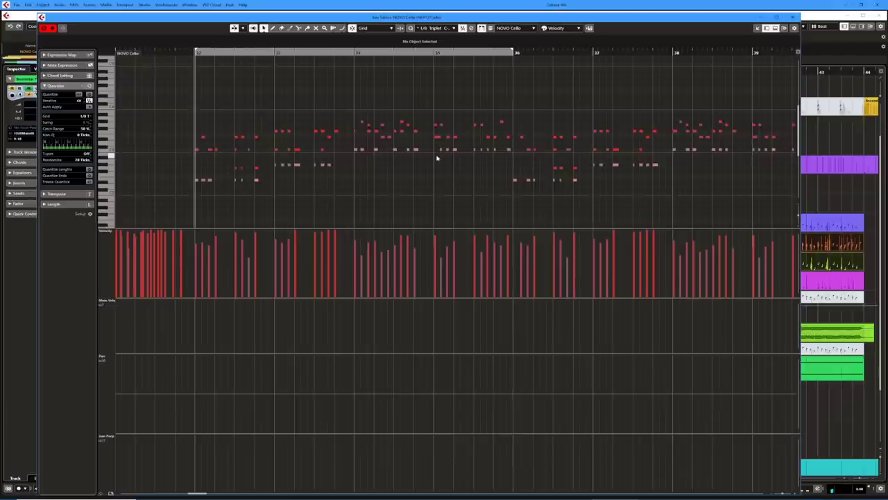
key("ctrl+e")
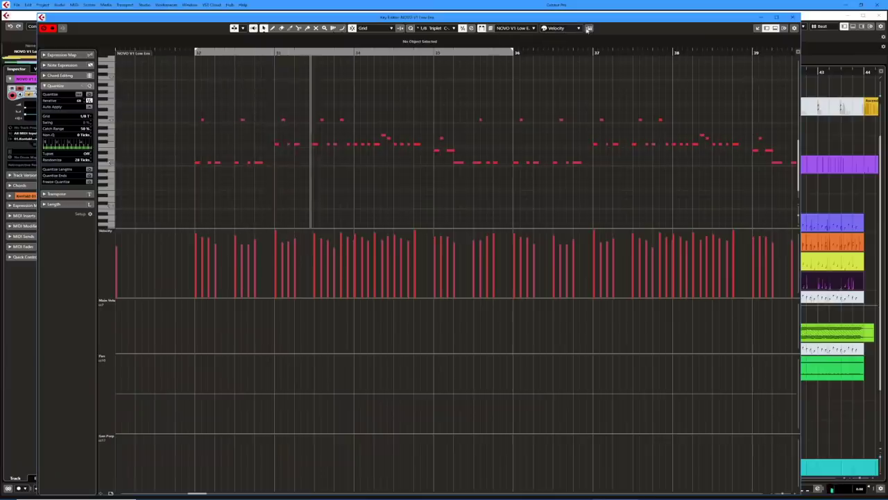
Inspect the Kontakt instrument behind NOVO V1 Low Ens and play its part with the soloed viola and cello from bar 32.
left_click(587, 29)
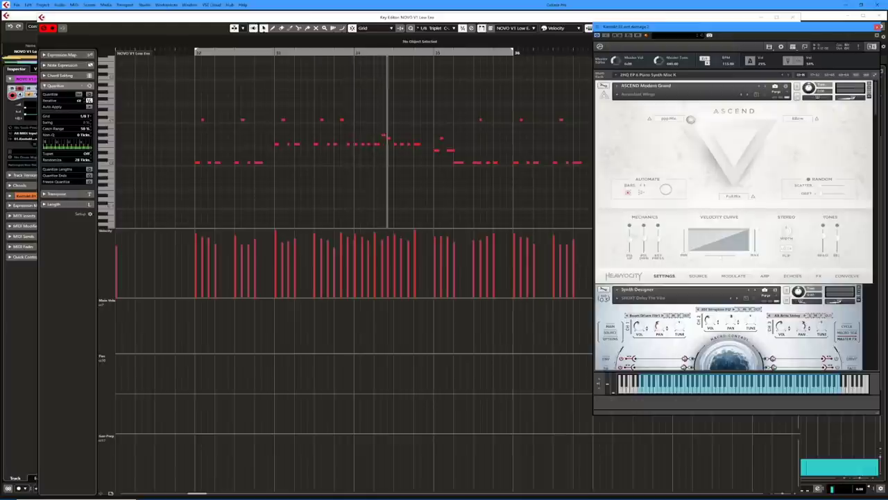
left_click_drag(876, 113, 871, 293)
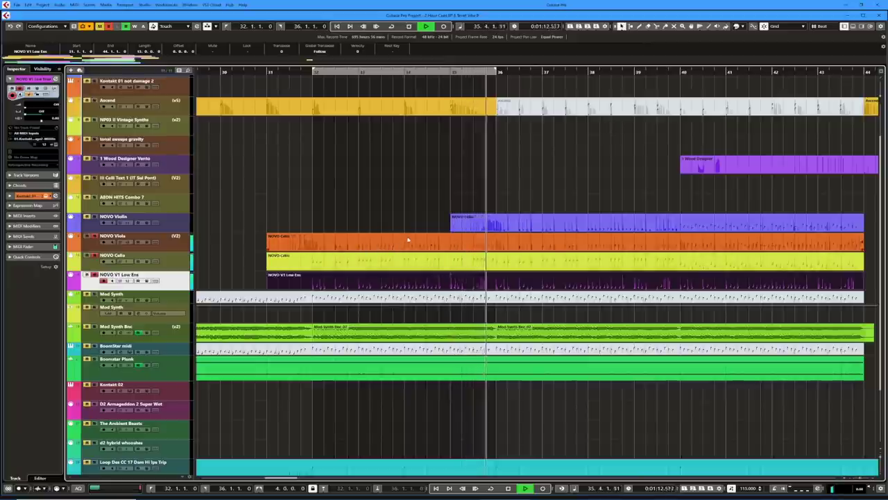
key("space")
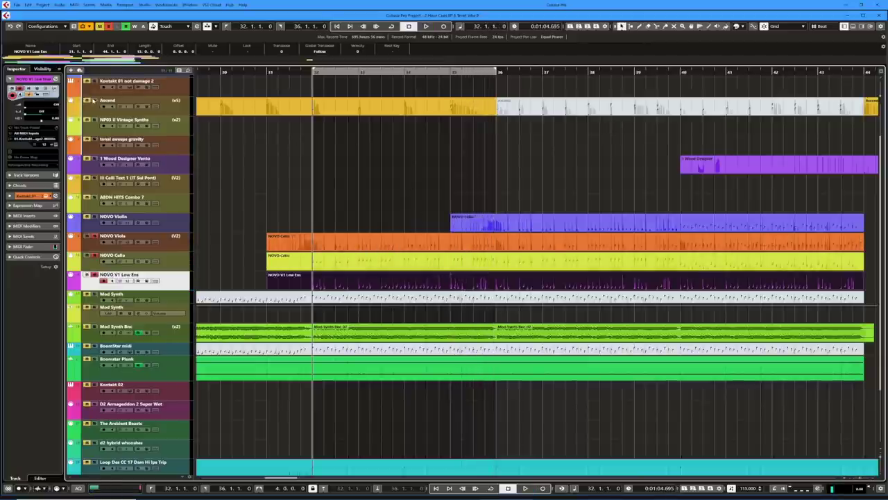
Add Ascend, Mod Synth Bnc and Boomstar Plunk to the soloed NOVO strings and audition the layers from bar 32.
left_click(214, 101)
key("space")
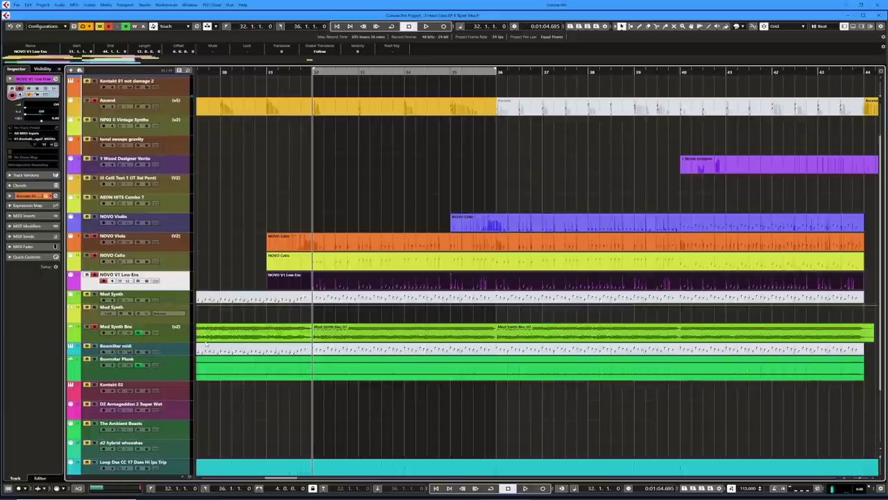
scroll(193, 338, "down", 4)
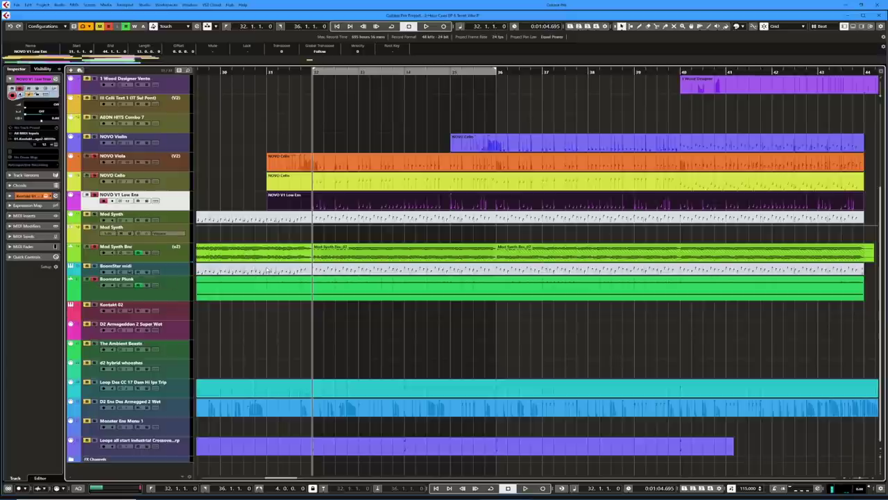
left_click(263, 292)
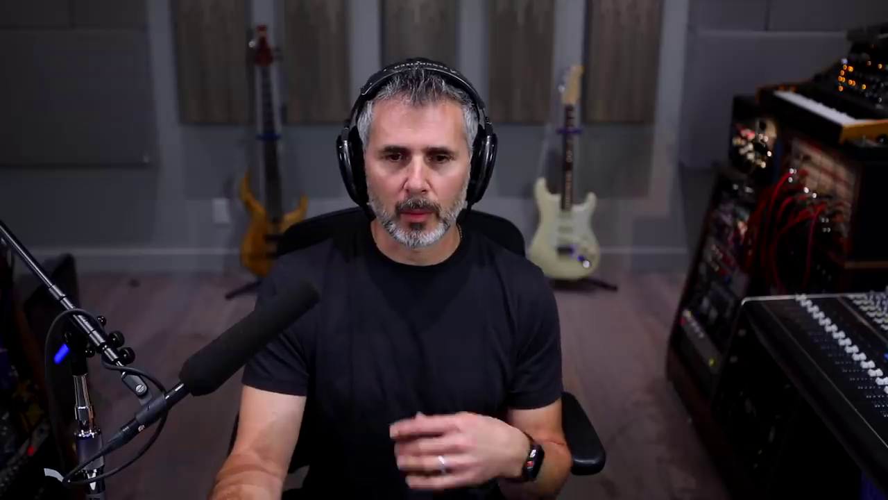
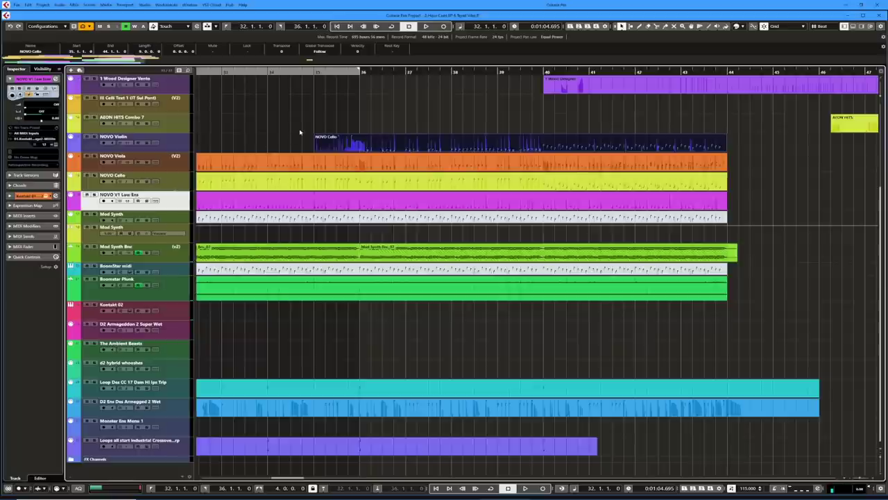
Move the left locator to bar 36 and audition NOVO Violin soloed, first alone and again with NOVO Viola.
key("ctrl+1")
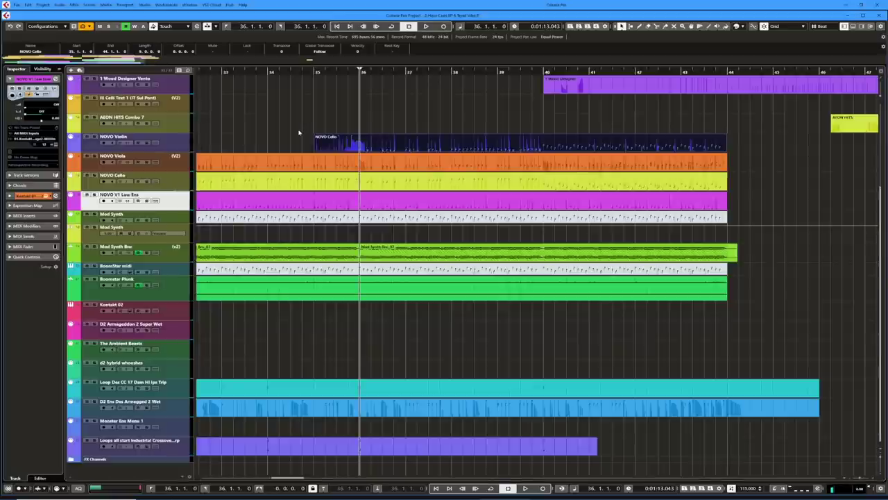
key("space")
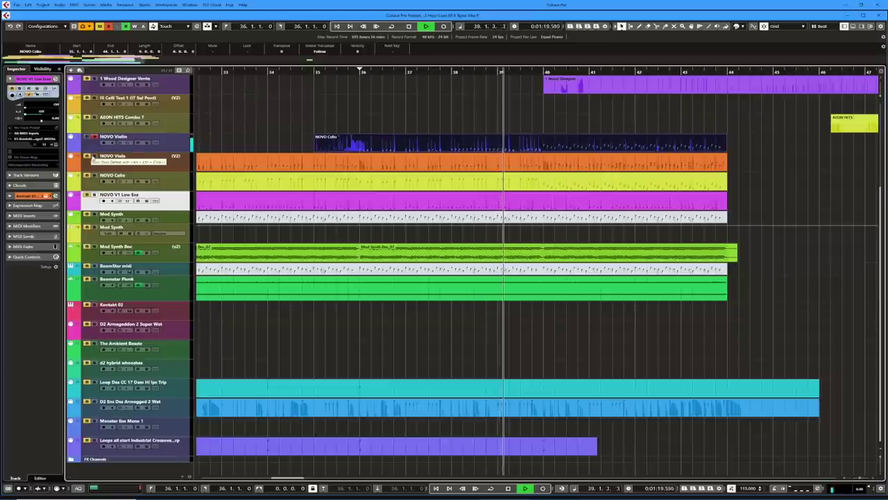
key("space")
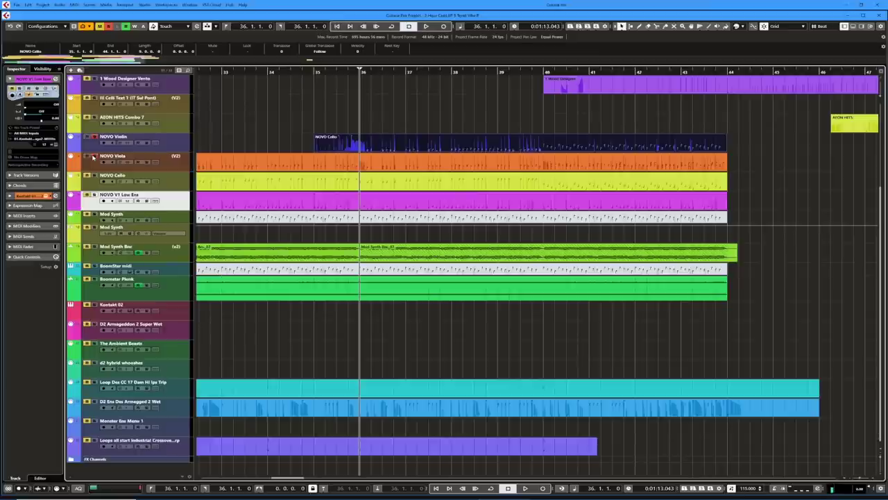
key("space")
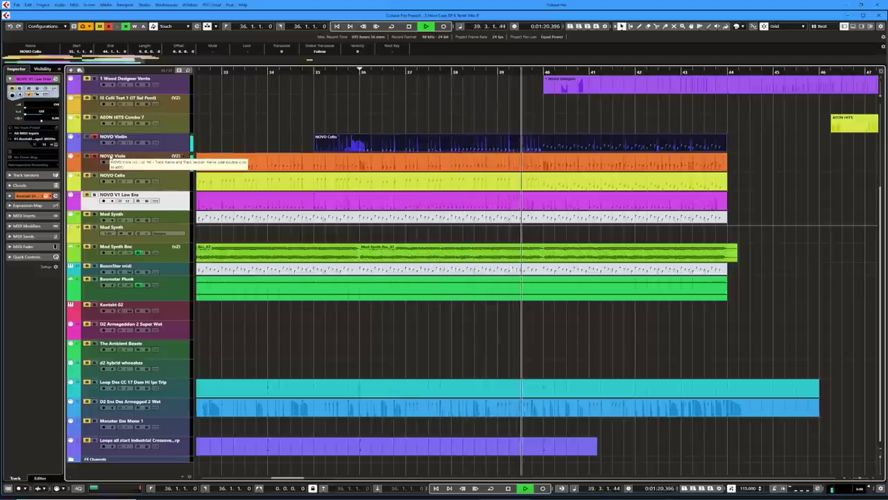
key("space")
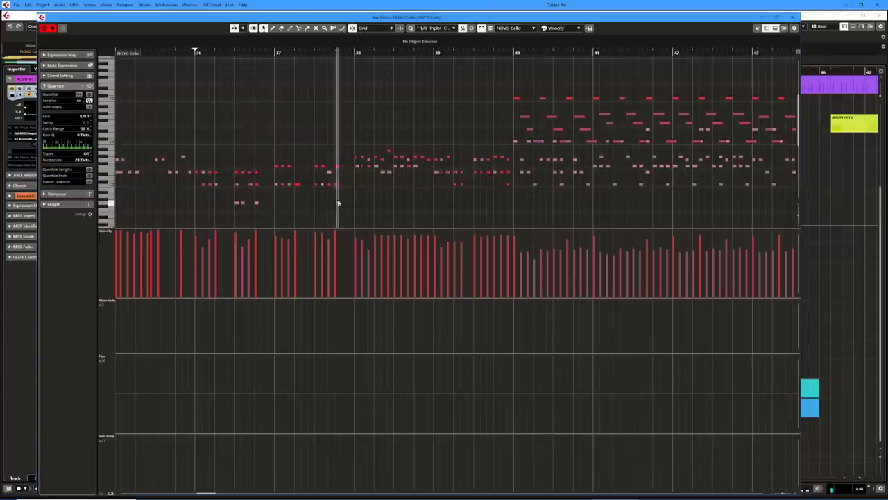
Inspect the NOVO Viola notes and the NOVO Violin notes separately in the Key Editor.
left_click(796, 18)
double_click(389, 143)
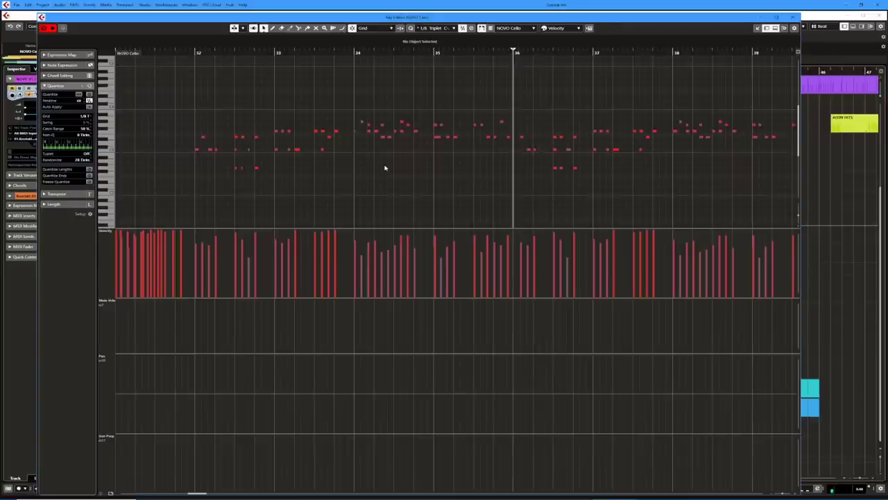
key("Return")
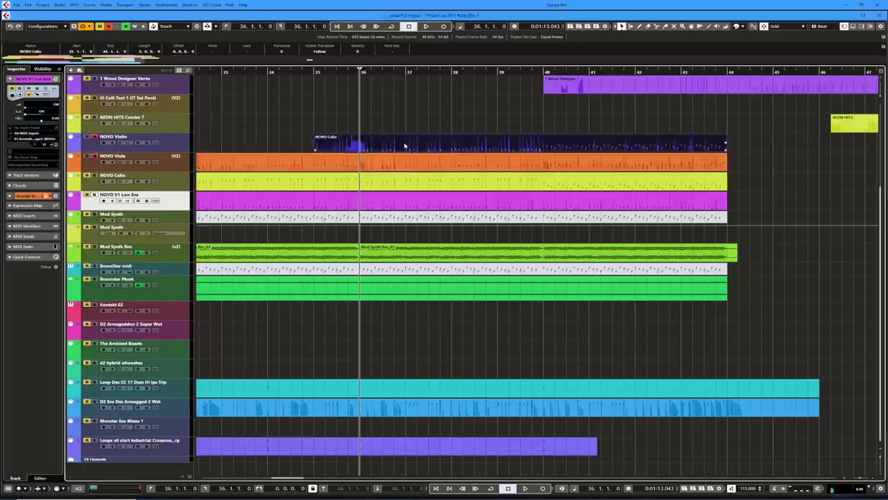
key("Return")
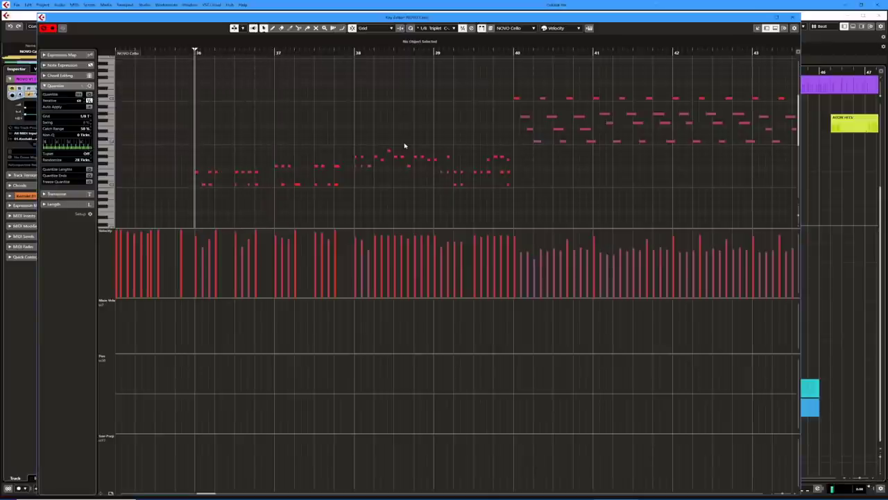
key("Return")
Open the NOVO Violin and Viola parts together in the Key Editor and compare their overlapping notes from bar 36.
left_click(372, 161)
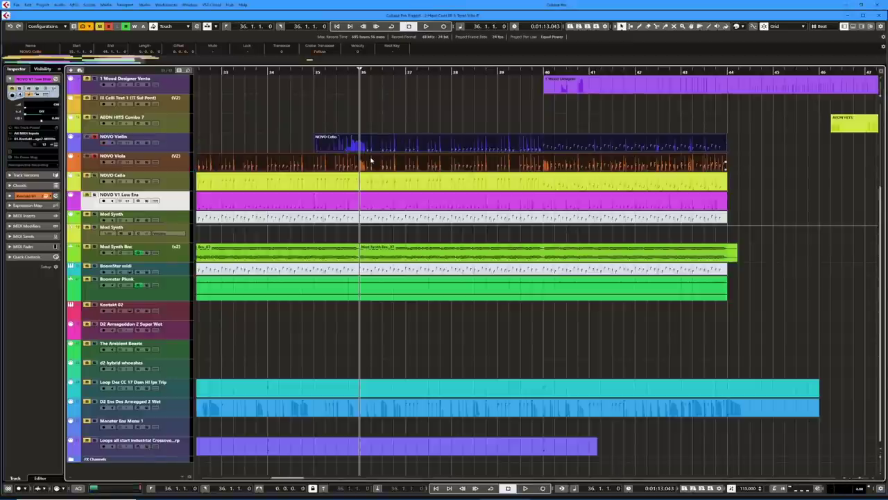
key("Return")
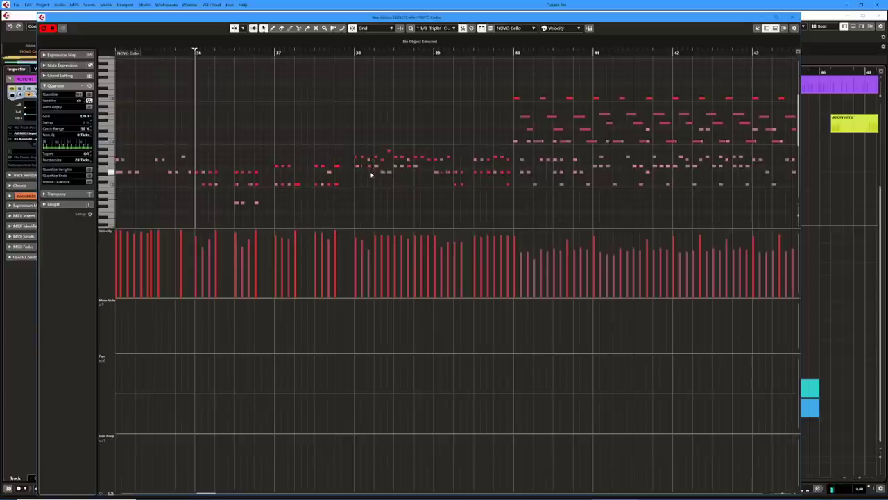
left_click(238, 202)
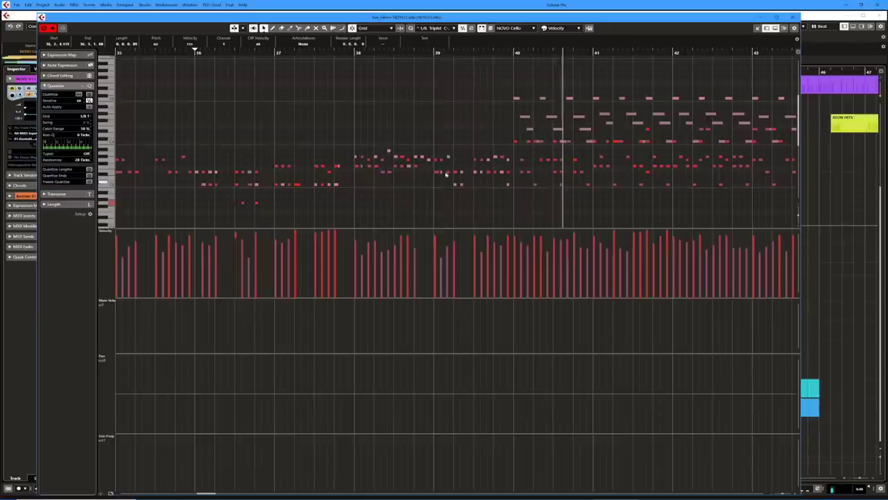
scroll(467, 123, "up", 2)
key("f")
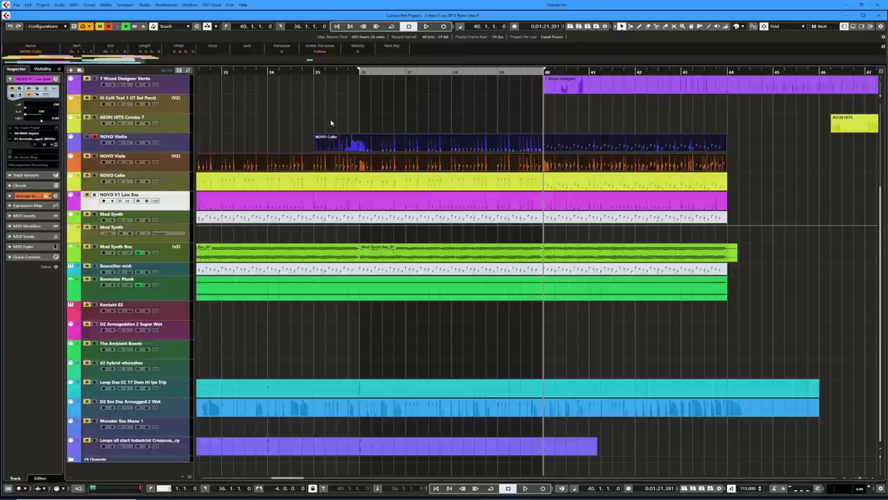
Return the left locator to bar 36 and briefly play the soloed NOVO Violin part.
key("ctrl+z")
key("space")
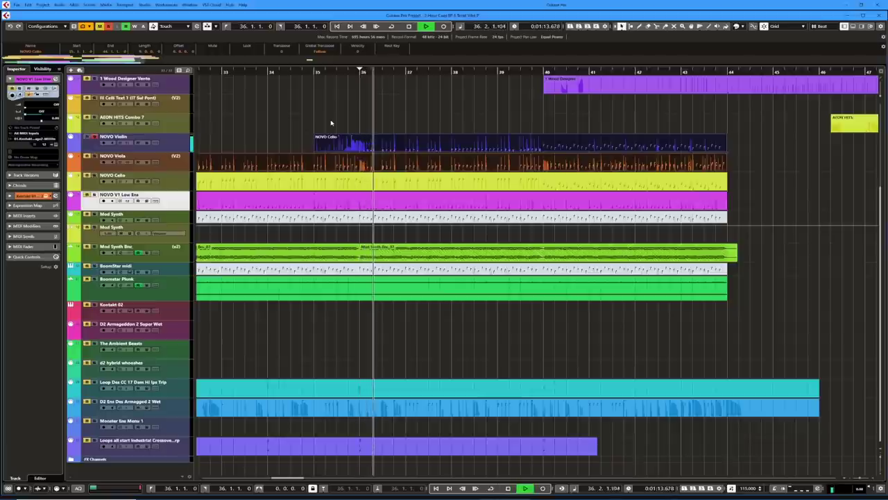
left_click(328, 142)
key("space")
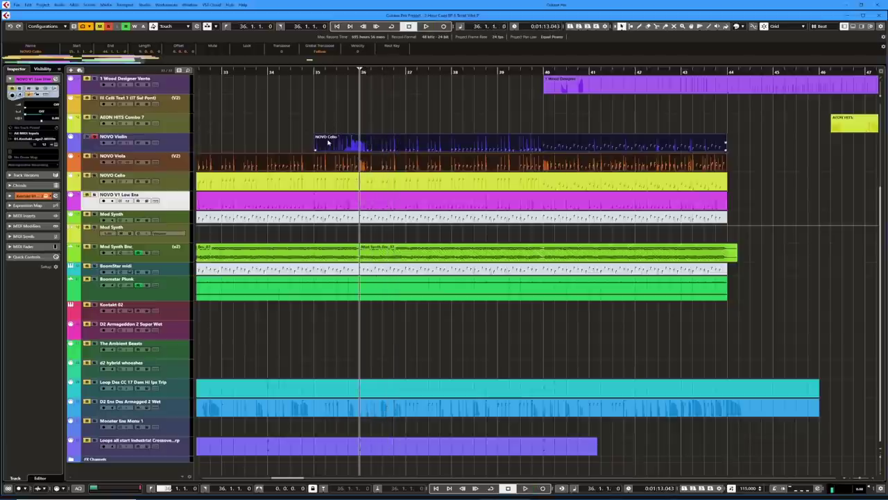
Move the left locator to bar 40 and audition soloed NOVO Violin, first alone and again with Mod Synth Bnc and the Boomstar audio track.
key("ctrl+shift+z")
key("space")
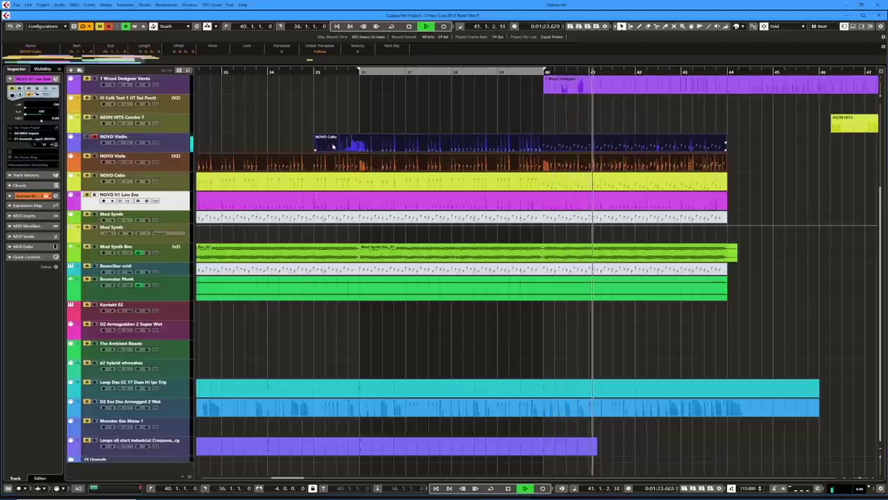
key("space")
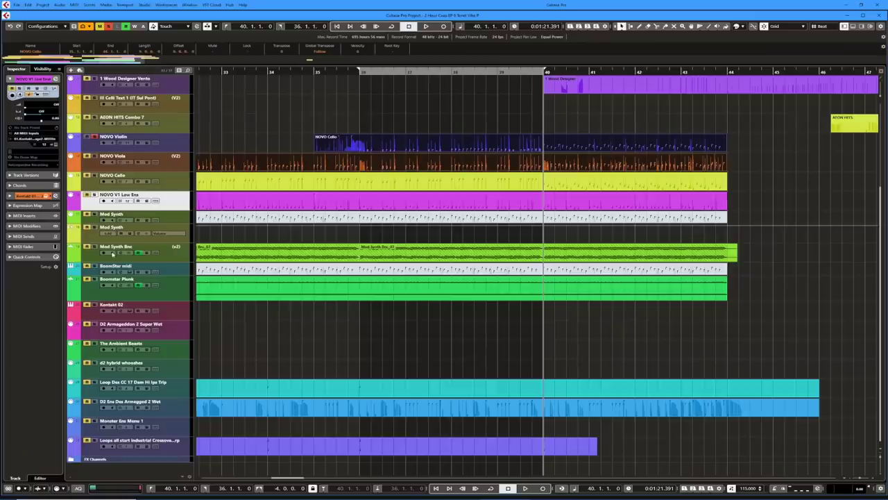
key("space")
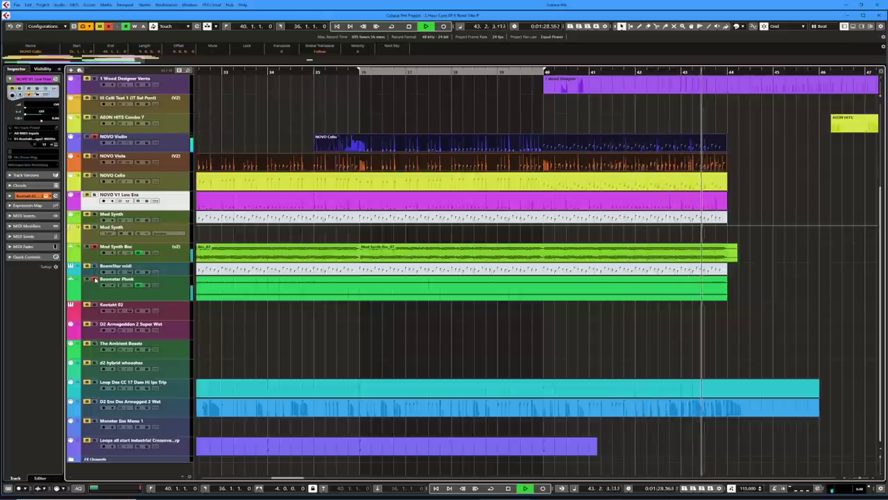
key("space")
Add NOVO Viola, NOVO Cello and NOVO V1 Low Ens to the soloed tracks and audition the combination from bar 40.
left_click(557, 149)
left_click(542, 247)
left_click(572, 295)
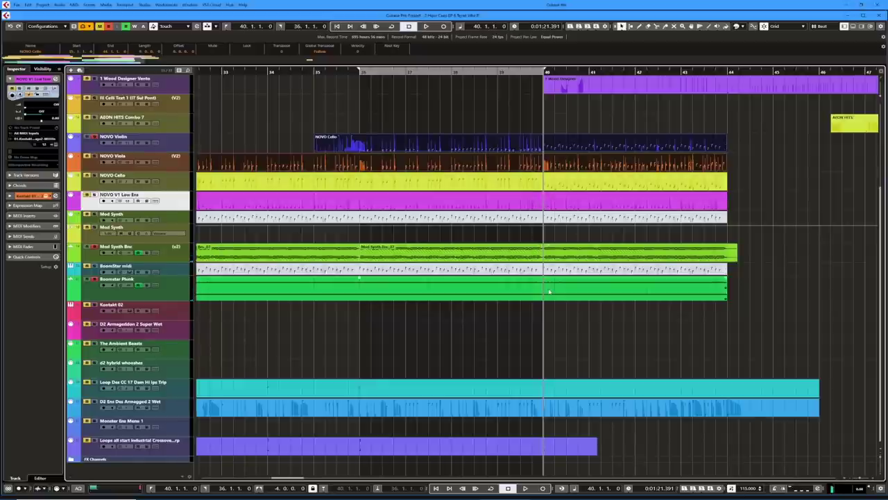
left_click(377, 276)
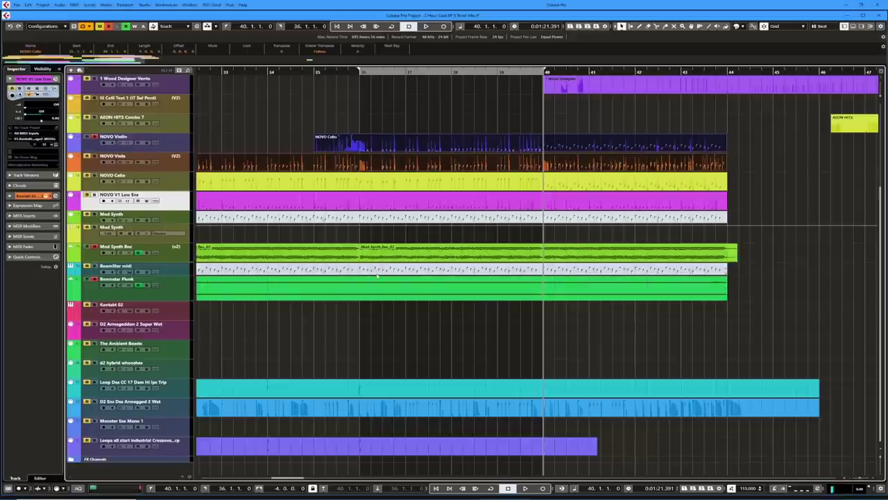
left_click(465, 292)
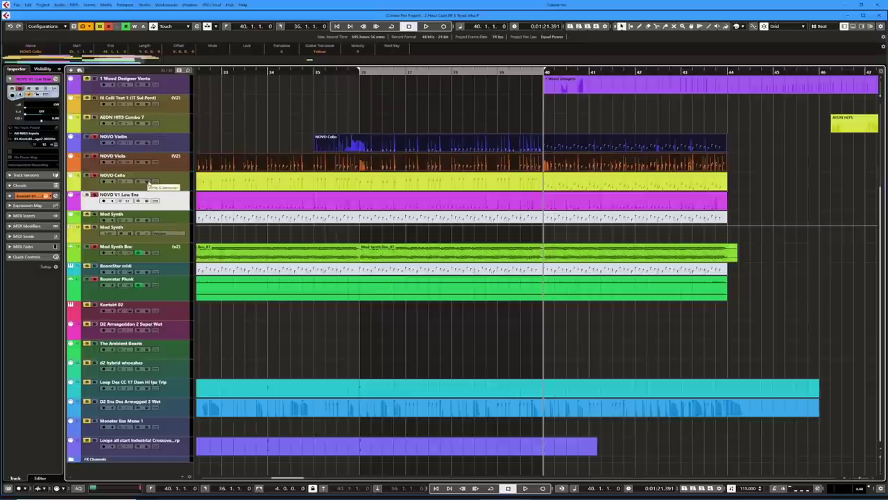
key("space")
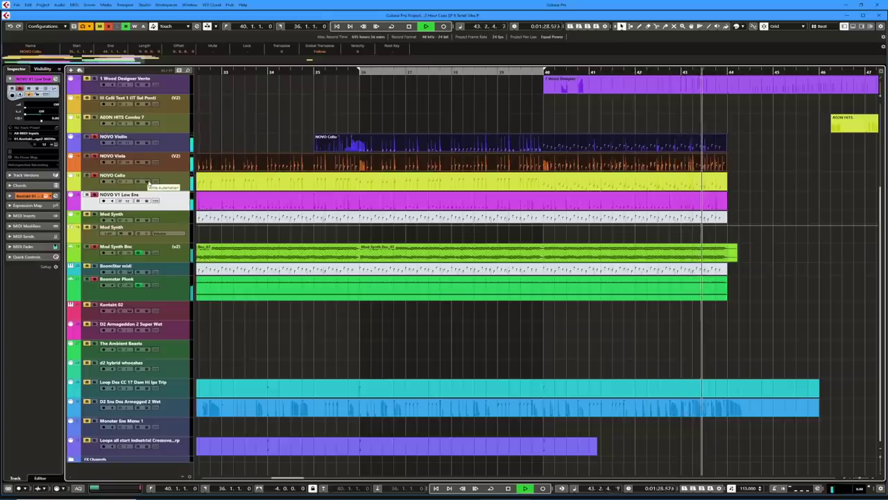
key("space")
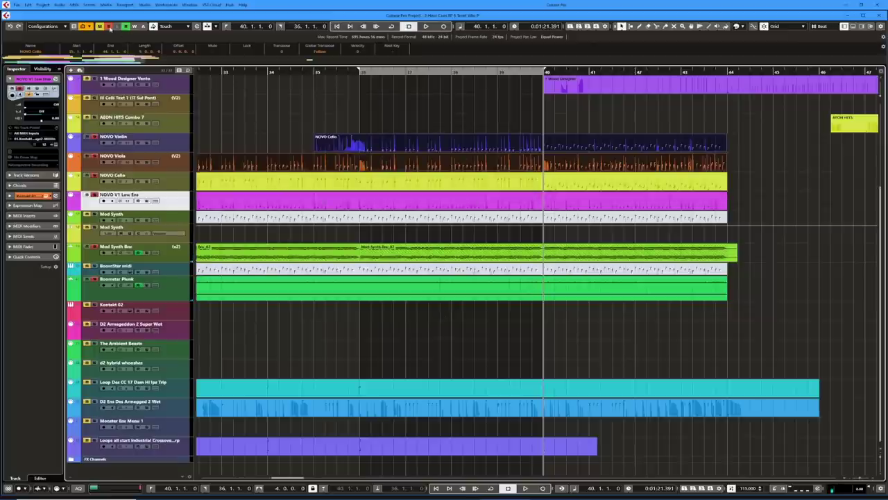
Clear all track solos and play the full mix from bar 40 while following the arrangement.
left_click(408, 196)
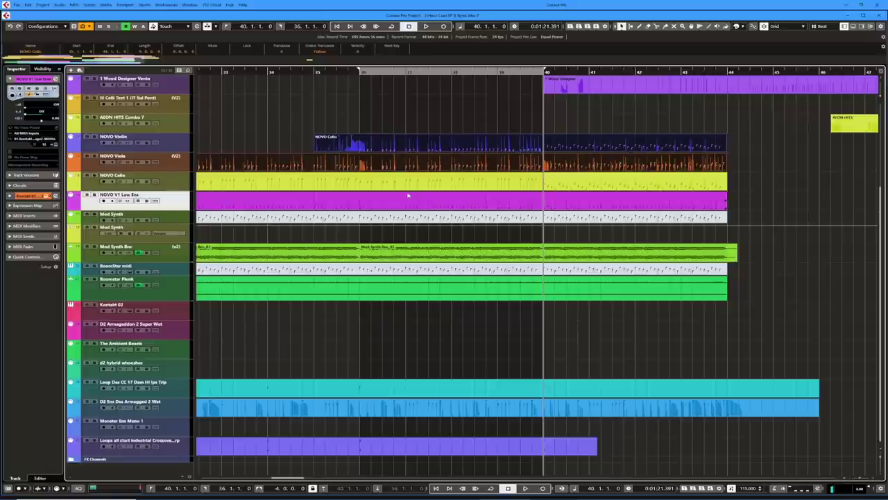
key("space")
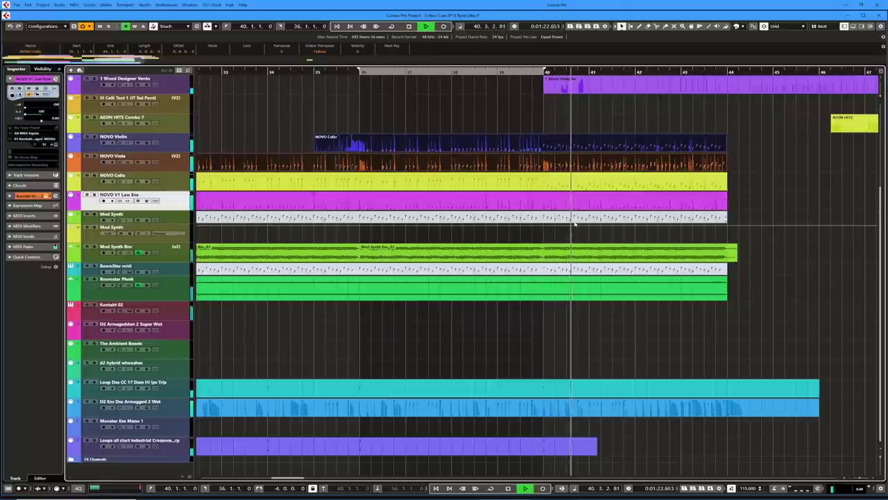
scroll(597, 221, "up", 5)
scroll(597, 221, "down", 2)
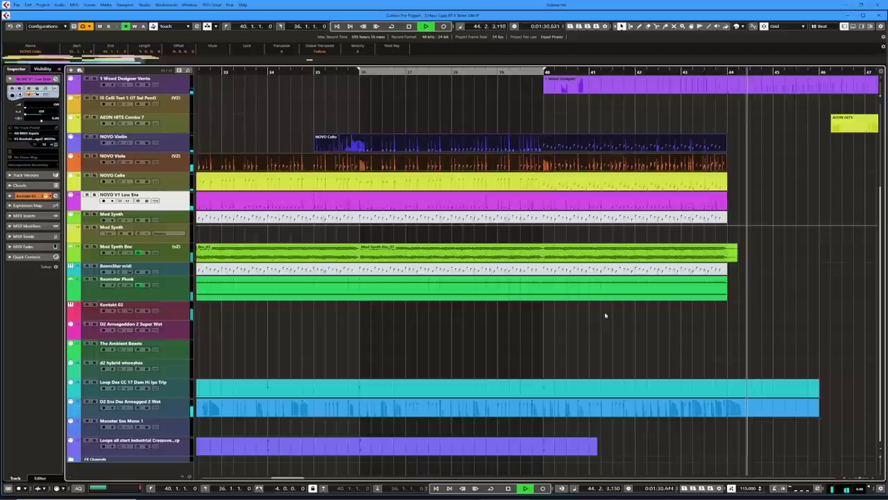
scroll(597, 315, "up", 2)
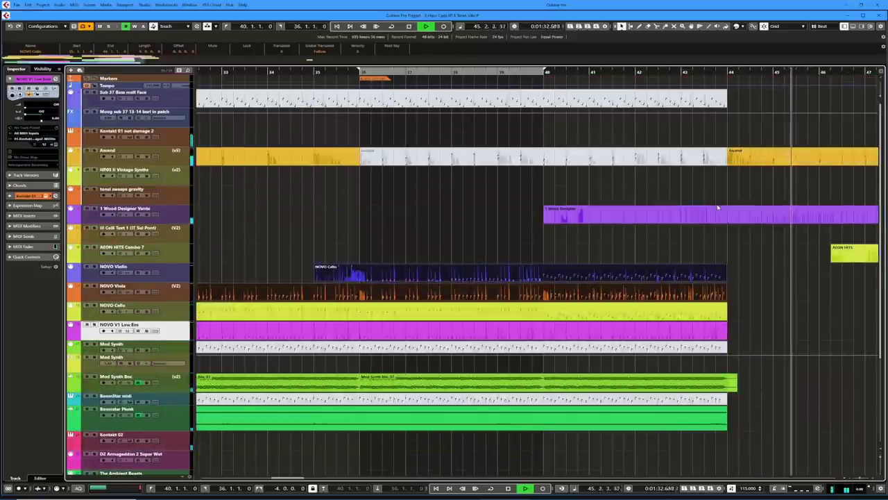
scroll(705, 222, "right", 7)
left_click(639, 254)
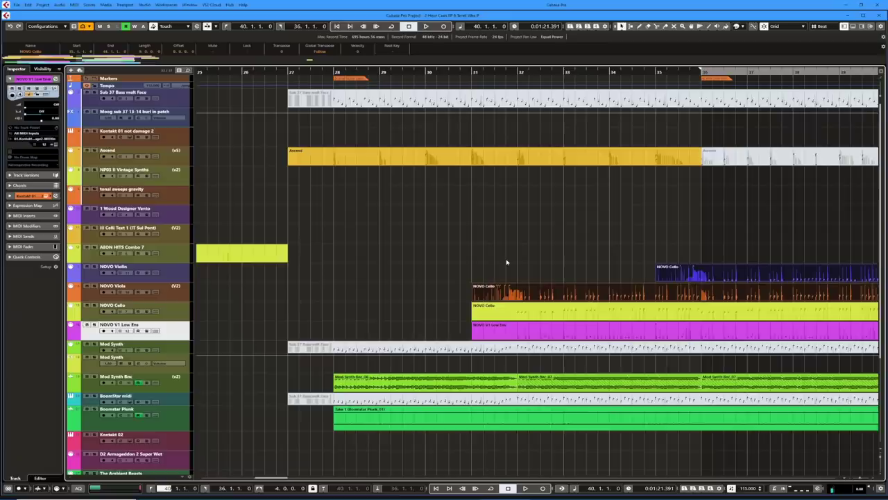
Move the left locator to bar 27 and play the full mix through the NOVO string entrances and past bar 44.
key("KP_1")
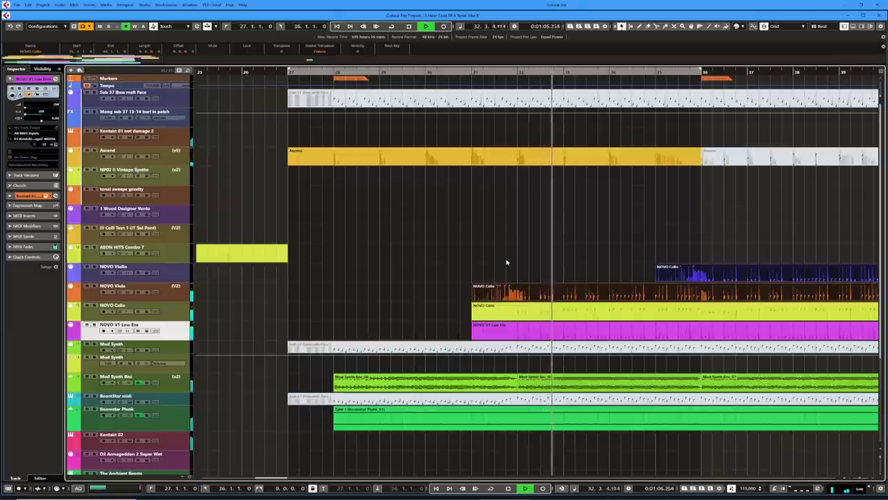
scroll(603, 285, "left", 2)
scroll(602, 284, "right", 6)
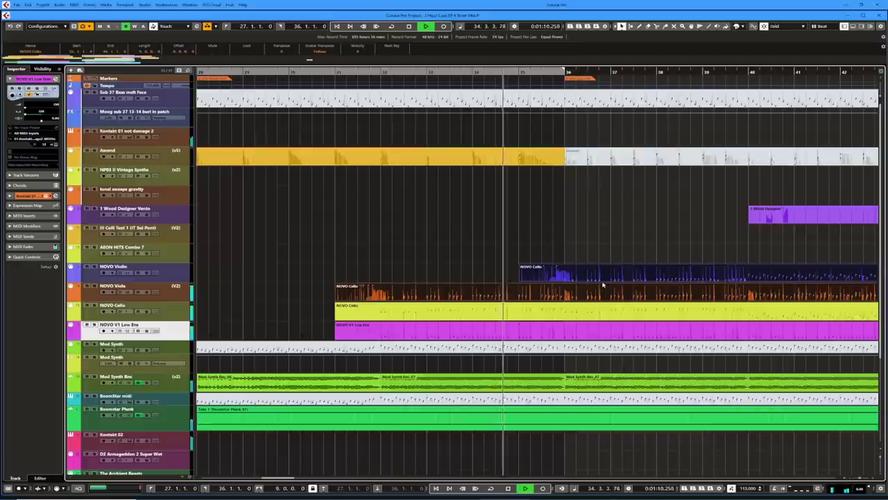
scroll(603, 284, "down", 7)
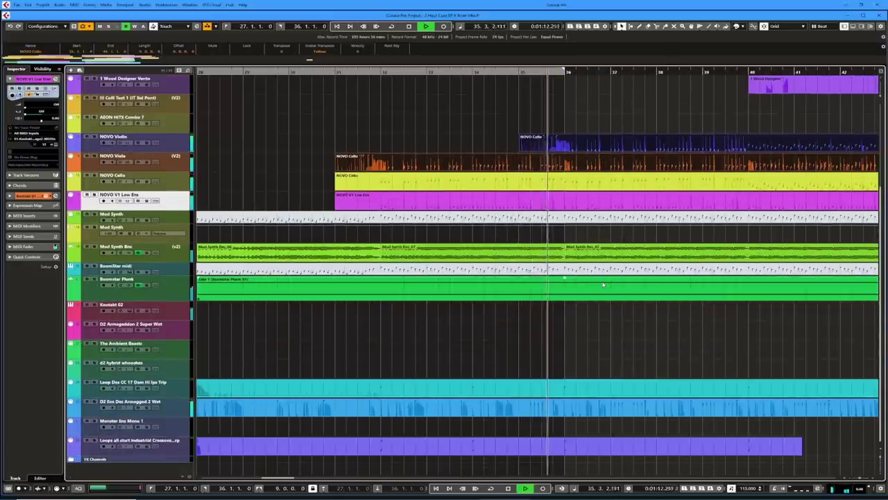
scroll(602, 285, "right", 6)
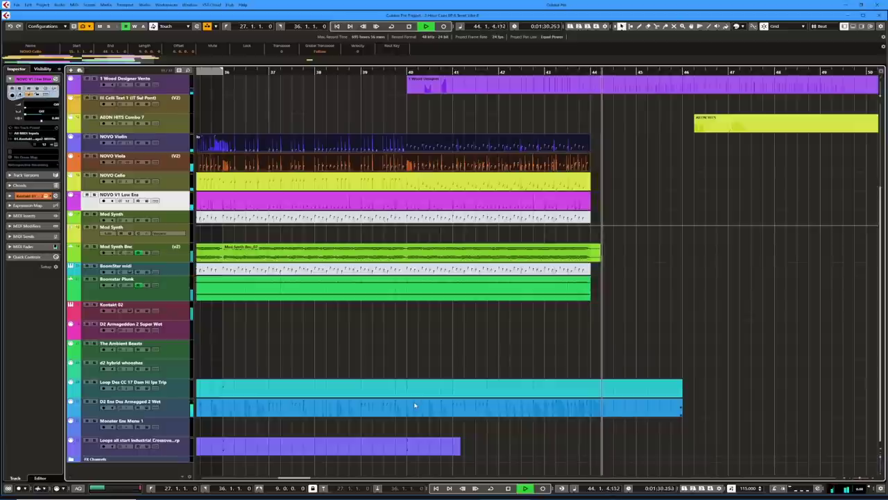
Open the D2 Ens Des Armagged 2 Wet part in the Key Editor and move the left locator to bar 28.
scroll(601, 354, "up", 5)
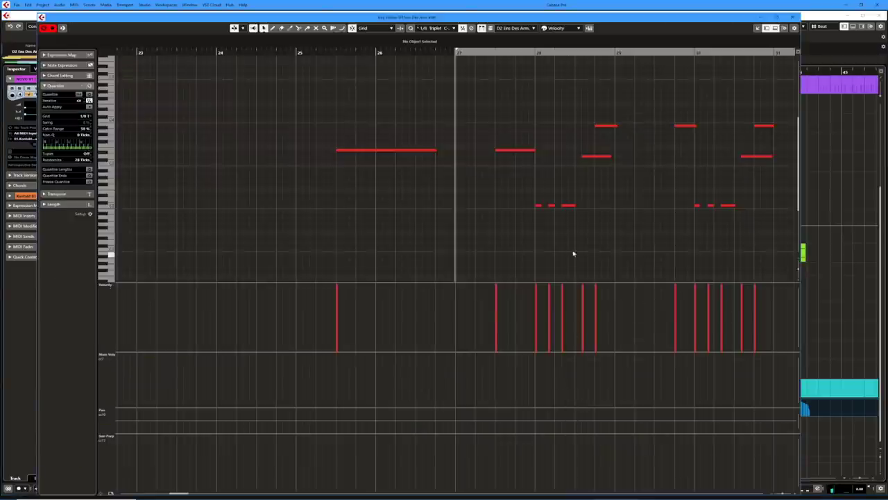
key("g")
key("h")
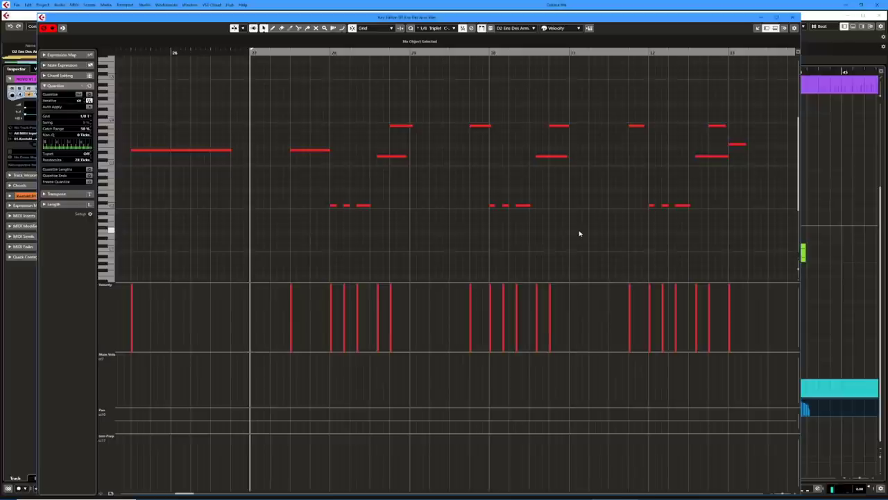
key("shift+l")
key("Tab")
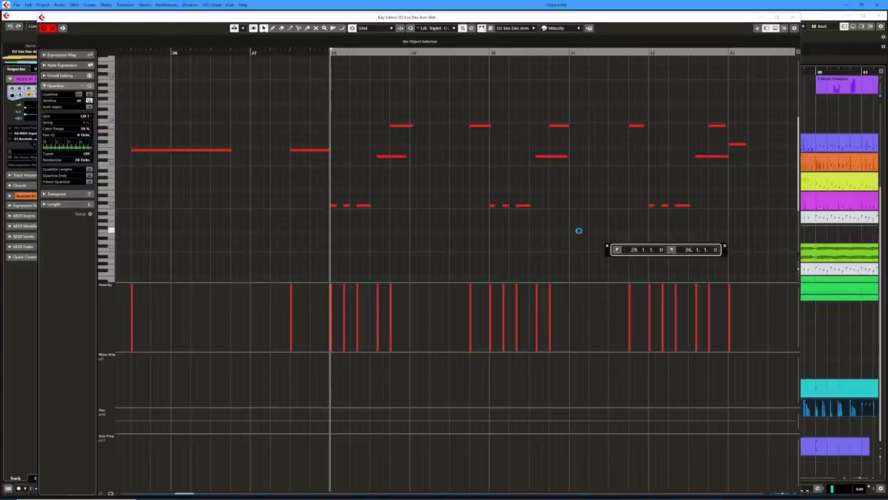
key("Return")
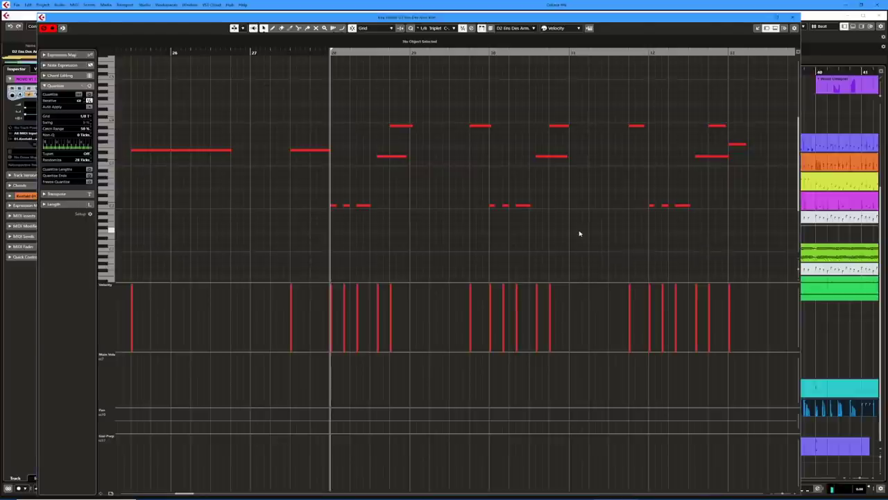
Play the D2 Ens Des Armagged 2 Wet part from bar 28 and inspect its short repeated notes from bar 35 onward.
key("space")
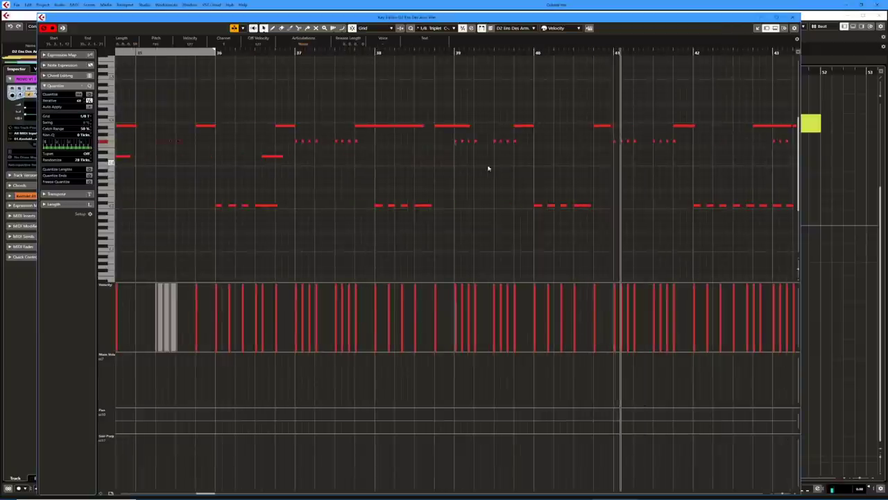
left_click(455, 153)
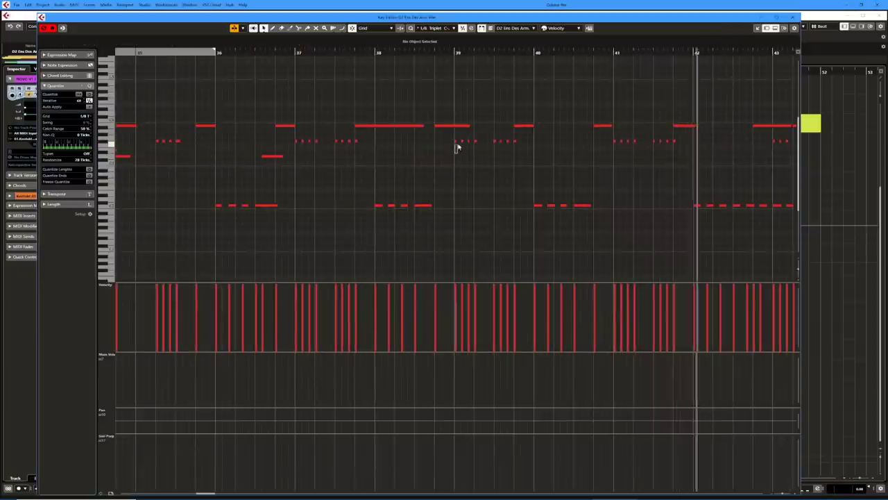
left_click(456, 142)
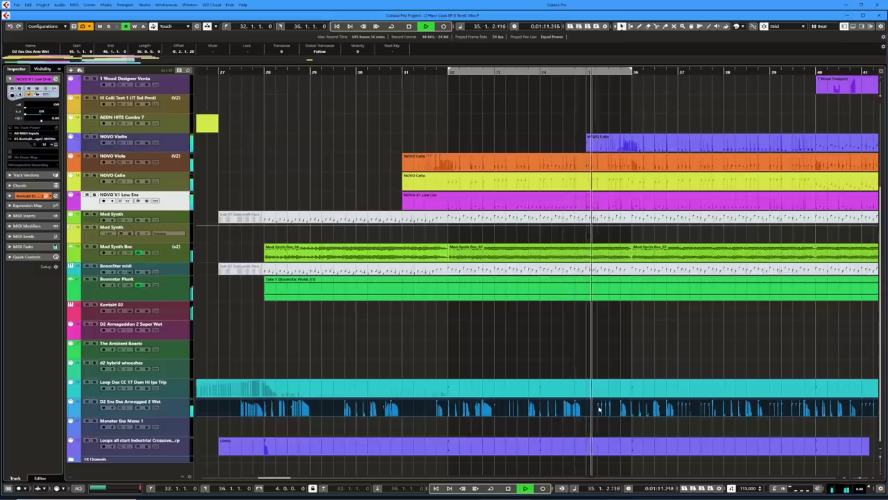
Follow the D2 Ens Des Armagged 2 Wet part during full-mix playback from bar 32, continuing through the arrangement past bar 46.
double_click(600, 410)
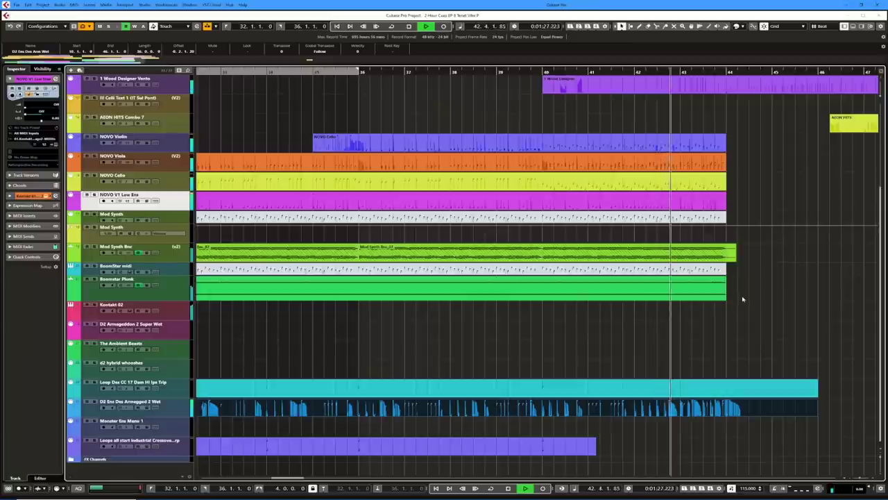
scroll(741, 300, "up", 2)
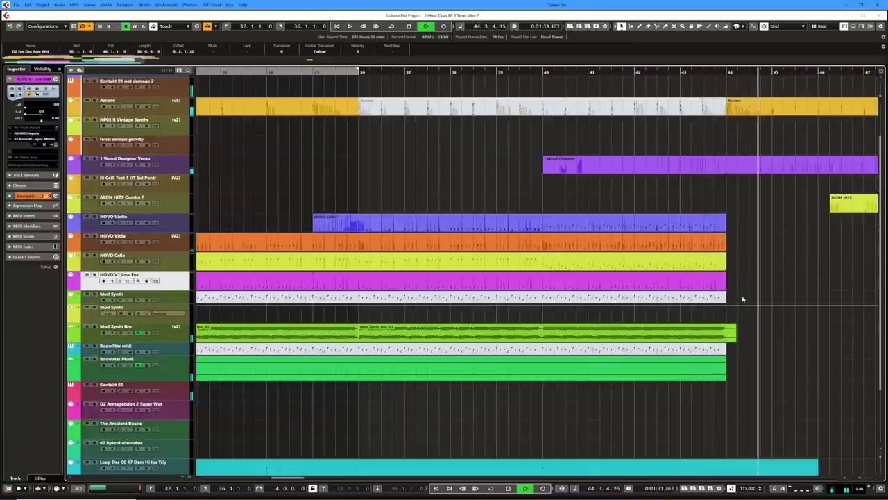
scroll(743, 299, "right", 5)
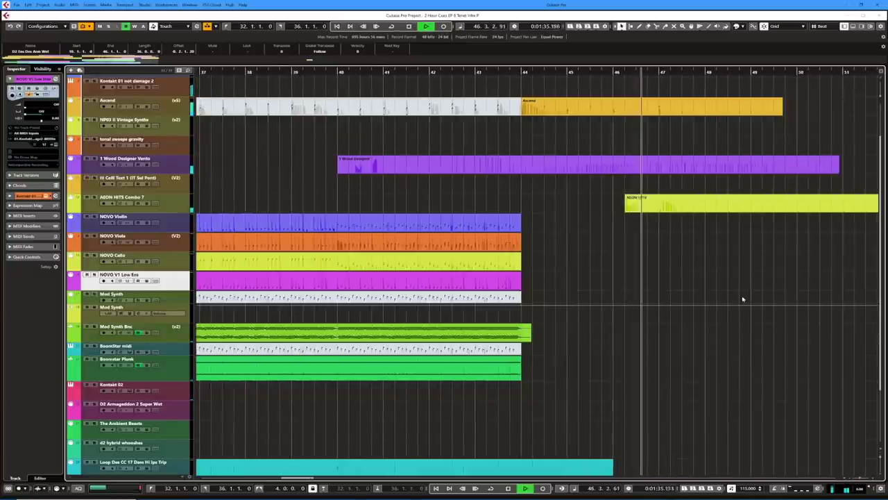
scroll(743, 300, "right", 2)
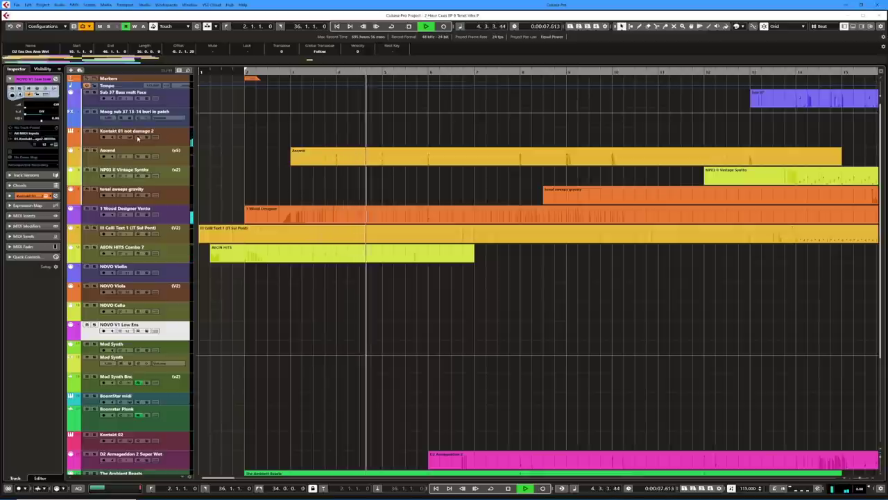
During playback from bar 2, open the Kontakt 01 and Kontakt 02 instrument racks and collapse Kontakt 01's instruments to a compact list.
left_click(128, 137)
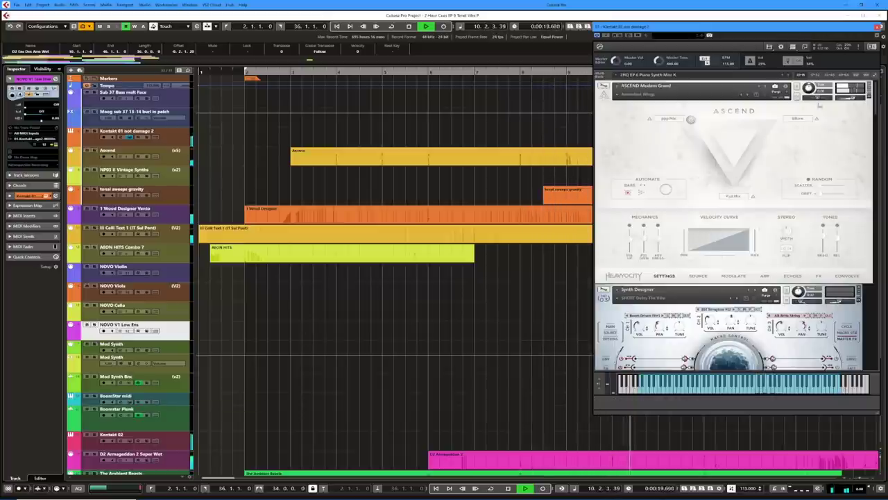
left_click(874, 76)
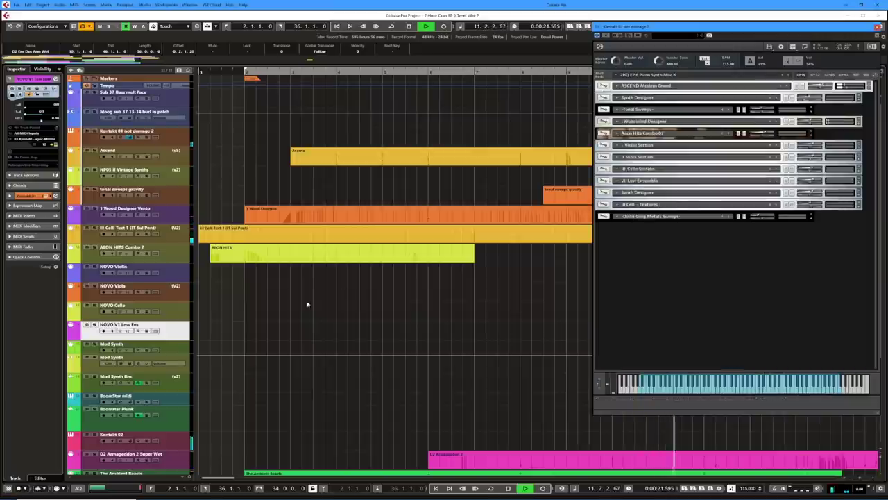
left_click(129, 442)
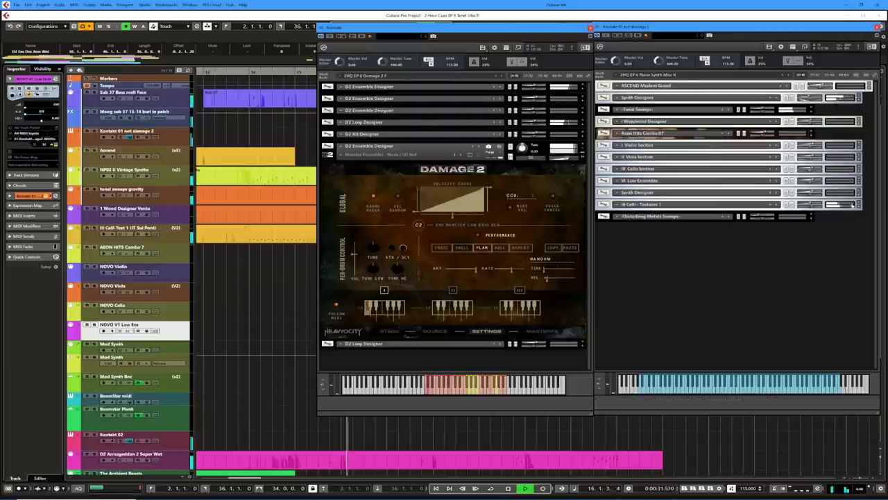
Expand III Celli - Textures 1 in the Kontakt 01 rack and view its controls while the cue plays.
left_click(859, 206)
left_click_drag(874, 208, 872, 243)
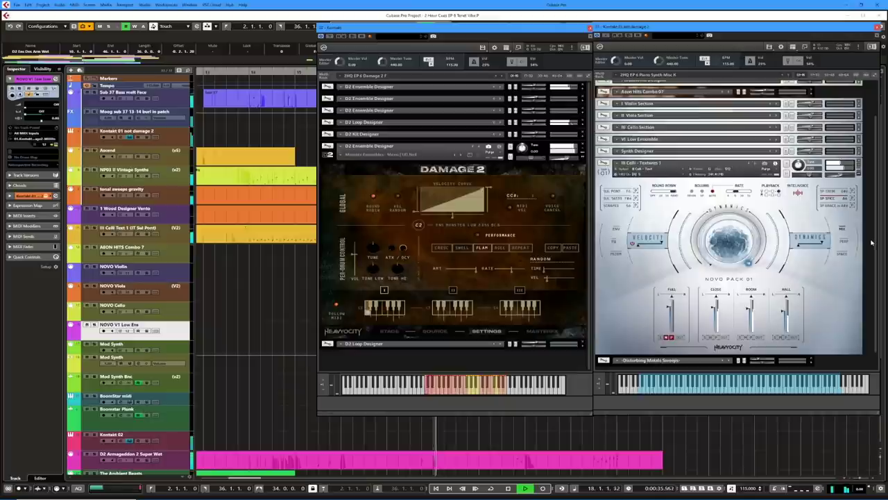
left_click_drag(876, 241, 878, 174)
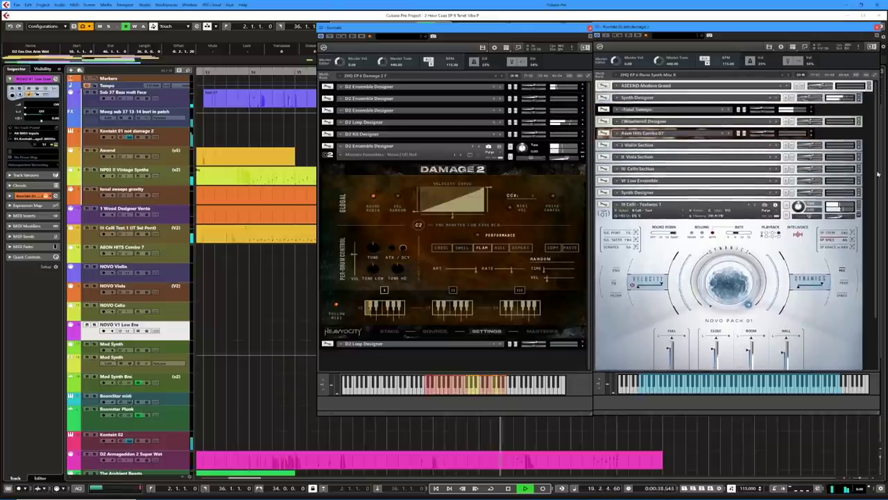
Expand the first Synth Designer and Aeon Hits Combo 07 in the Kontakt 01 rack and examine their controls.
left_click(861, 99)
left_click_drag(875, 122, 867, 168)
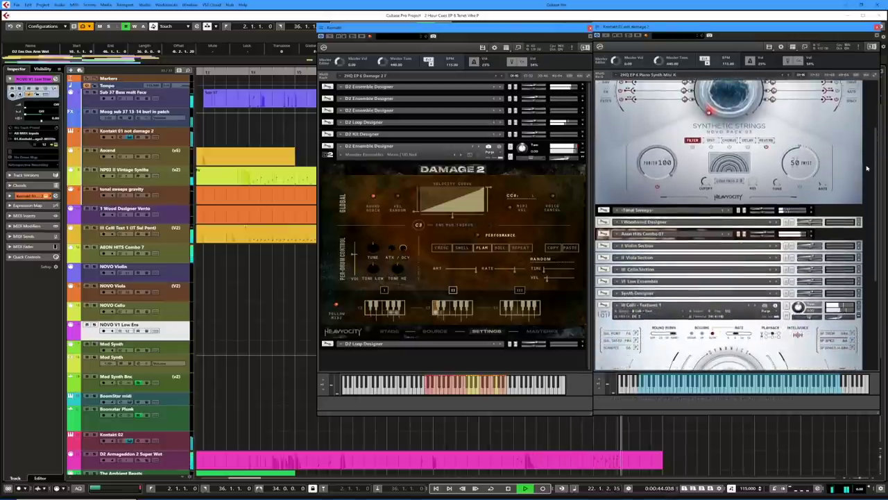
left_click(812, 234)
left_click_drag(878, 223, 876, 251)
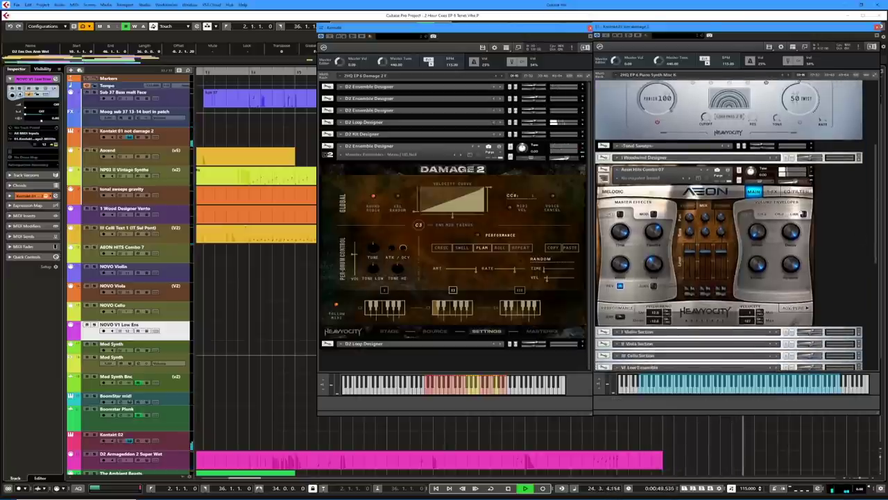
Expand both collapsed D2 Loop Designer instruments in the Damage 2 rack and view their loop controls during playback.
left_click(583, 126)
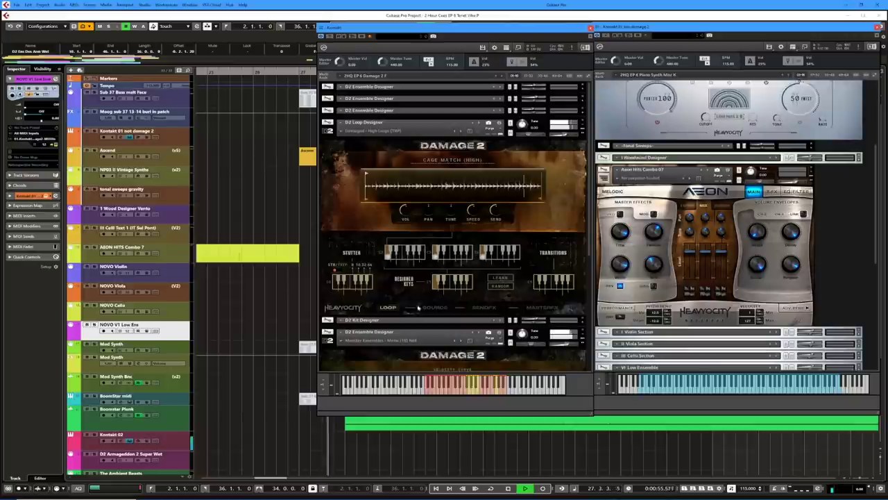
left_click_drag(590, 252, 590, 364)
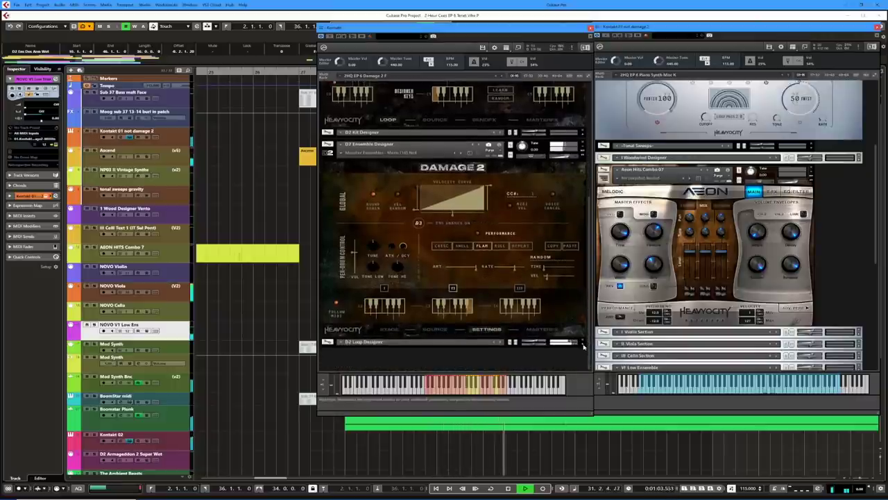
left_click(583, 344)
scroll(592, 292, "down", 5)
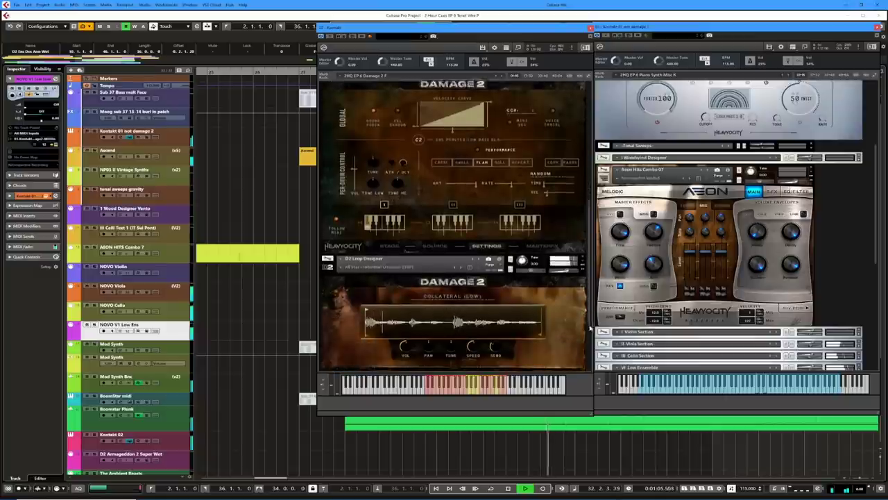
scroll(876, 258, "down", 6)
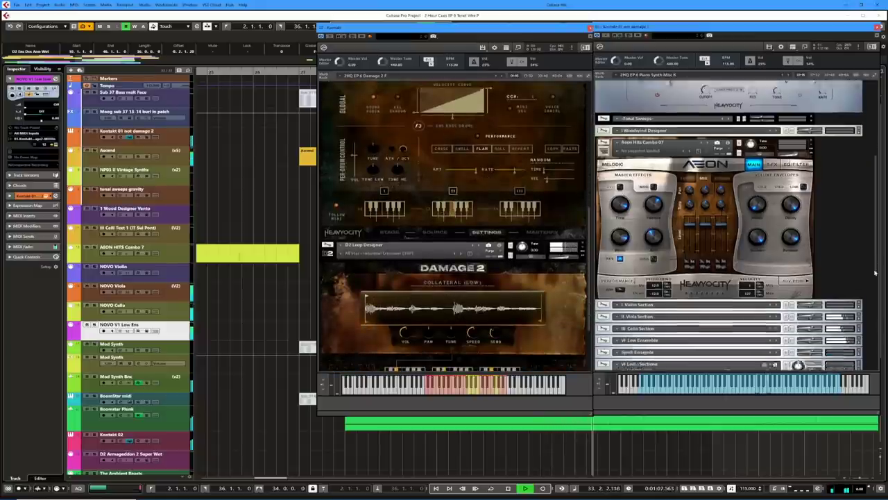
Expand the Viola Section, Cello Section and VI Low Ensemble in the Kontakt 01 rack and view their Modern Strings controls.
scroll(864, 310, "down", 3)
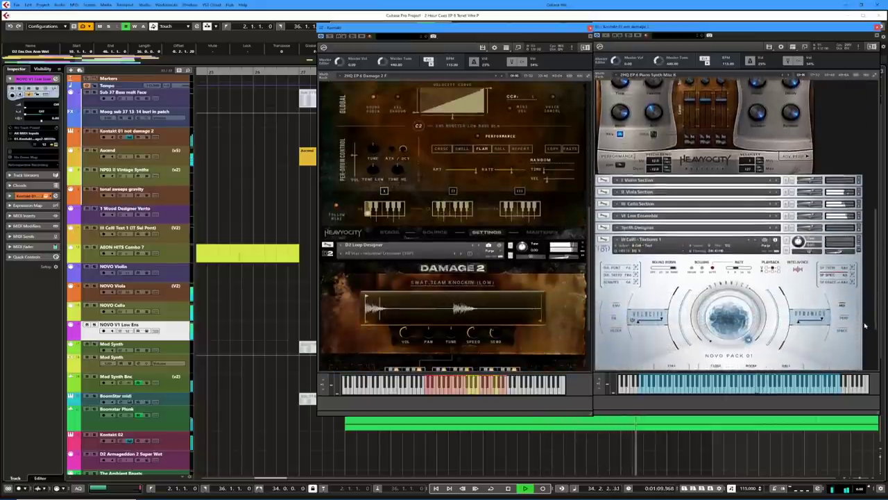
left_click(859, 178)
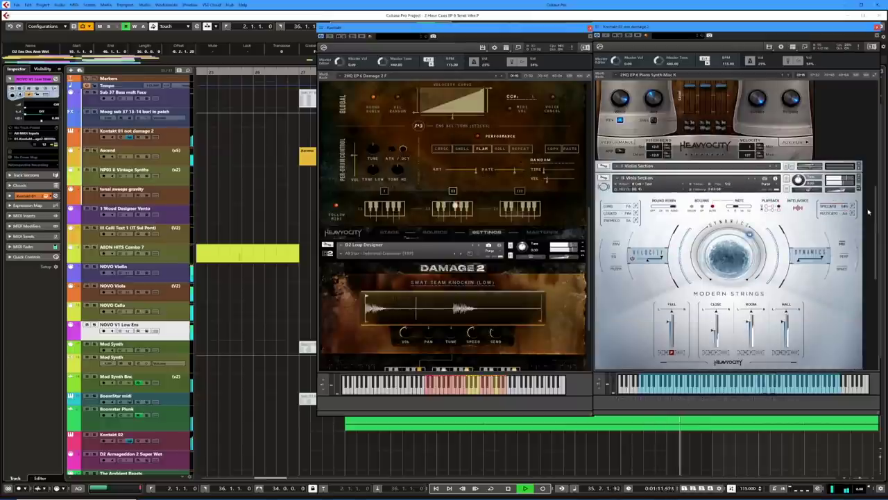
left_click_drag(876, 211, 874, 240)
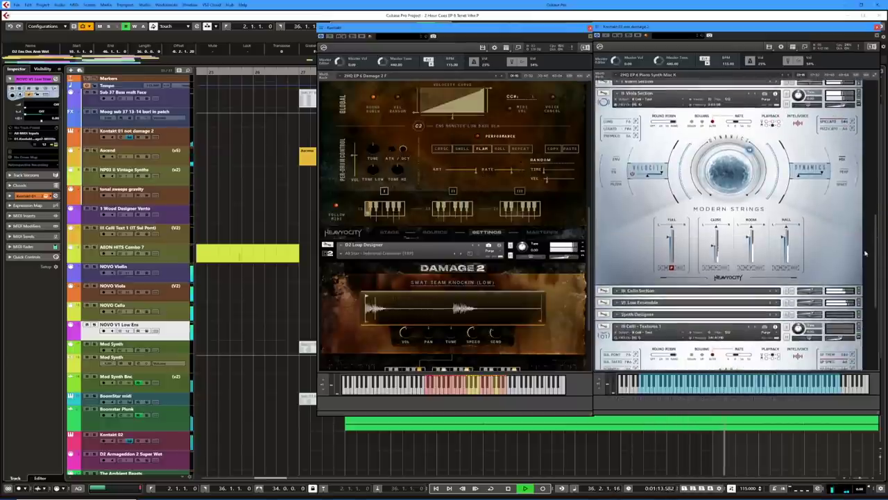
left_click(859, 290)
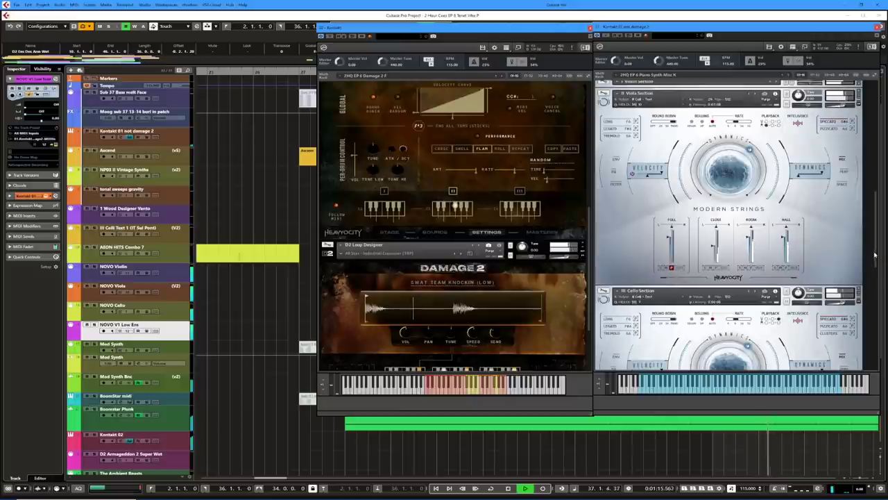
left_click_drag(874, 256, 871, 307)
left_click(858, 303)
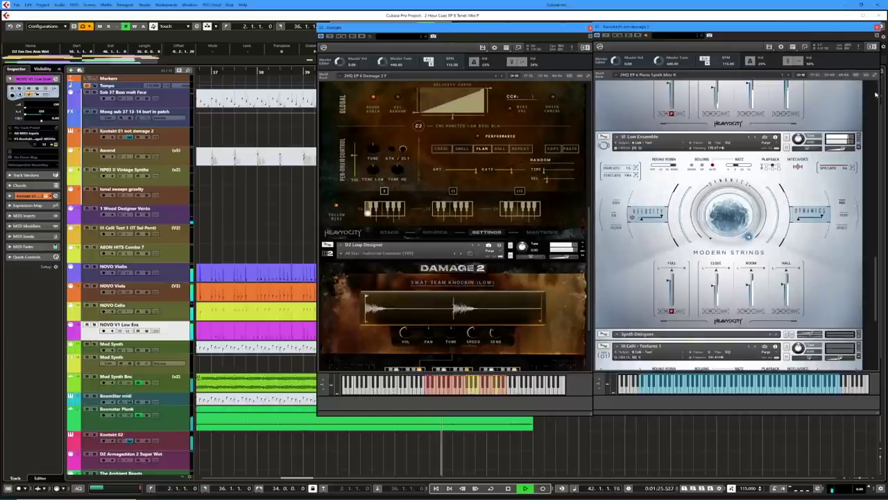
Expand I Woodwind Designer in the Kontakt 01 rack and show its Main page.
left_click_drag(876, 268, 879, 108)
left_click(859, 257)
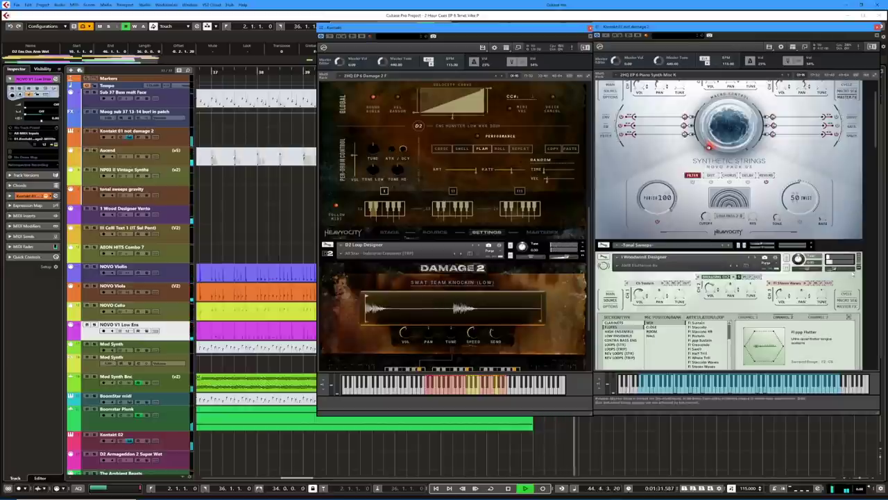
left_click_drag(876, 143, 876, 177)
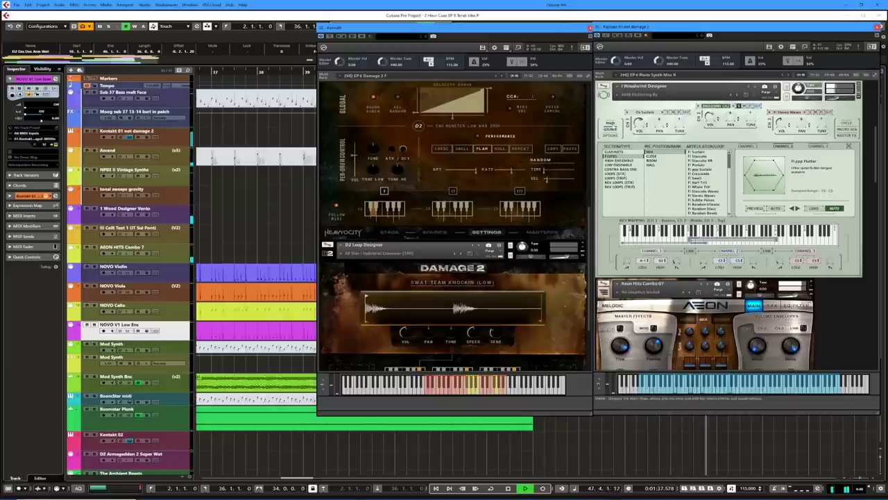
left_click(611, 122)
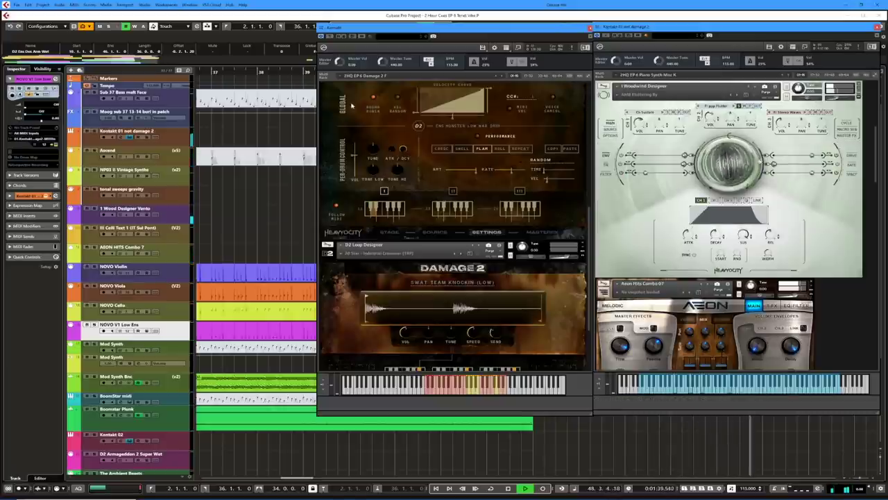